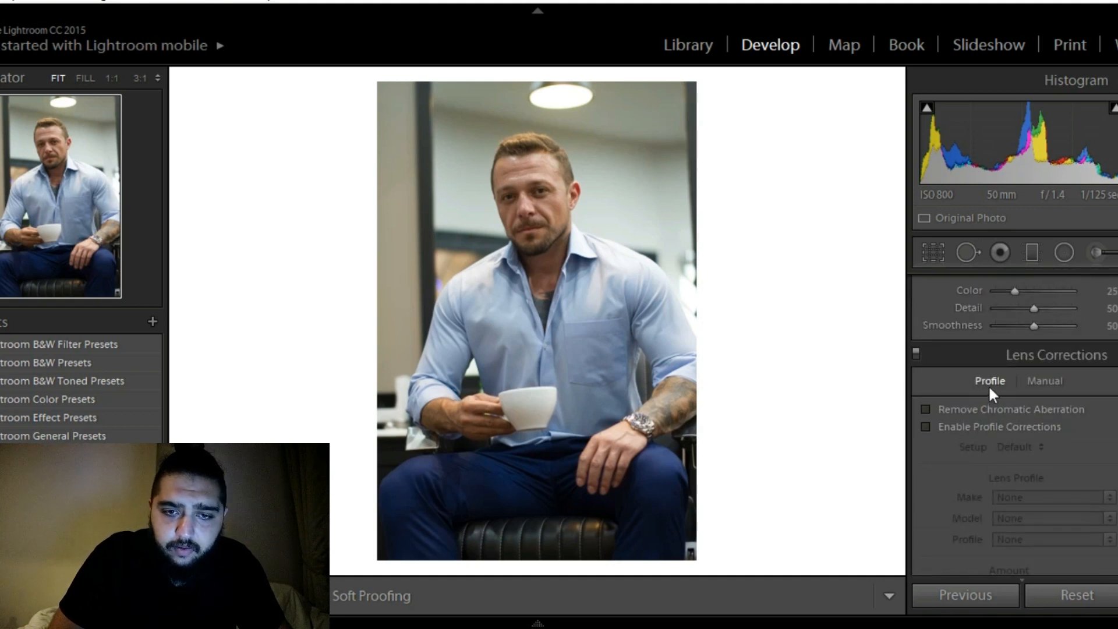
Turn on Remove Chromatic Aberration and Enable Profile Corrections in the lens corrections
click(984, 410)
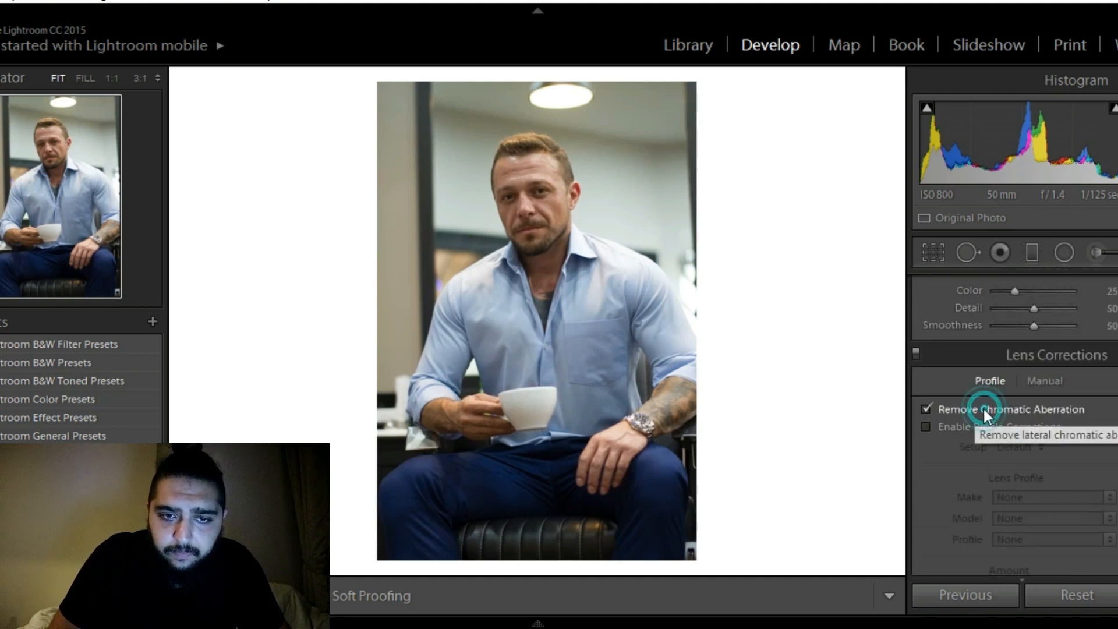
click(969, 425)
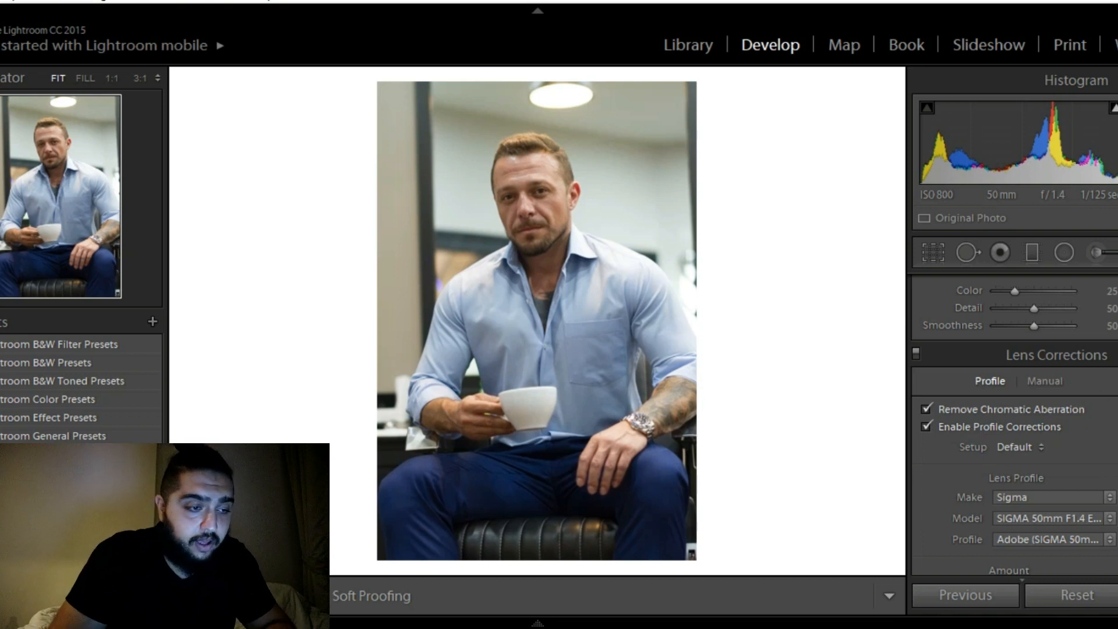
scroll(1013, 425, down, 1)
scroll(1053, 404, down, 3)
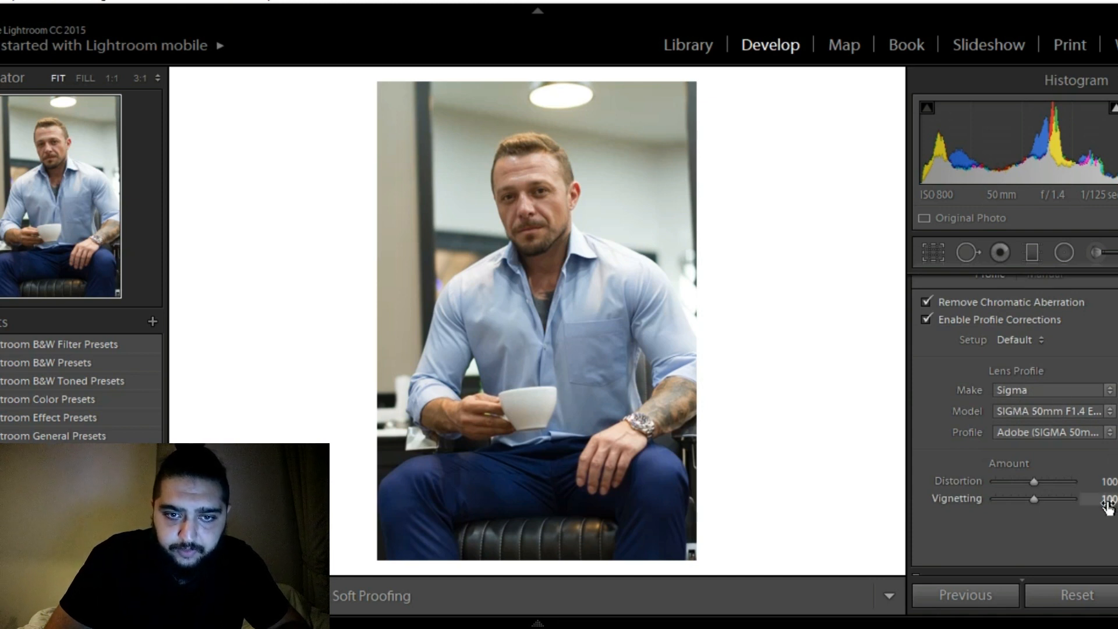
Set the Blue Primary hue to -40 in the camera calibration
scroll(1013, 420, down, 10)
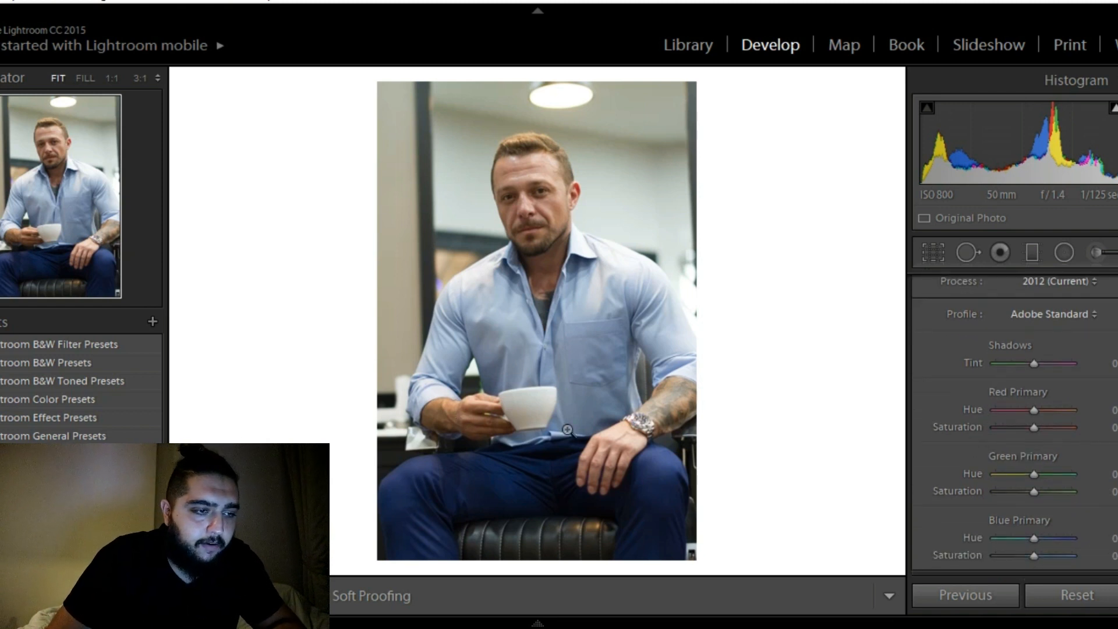
scroll(1013, 408, up, 5)
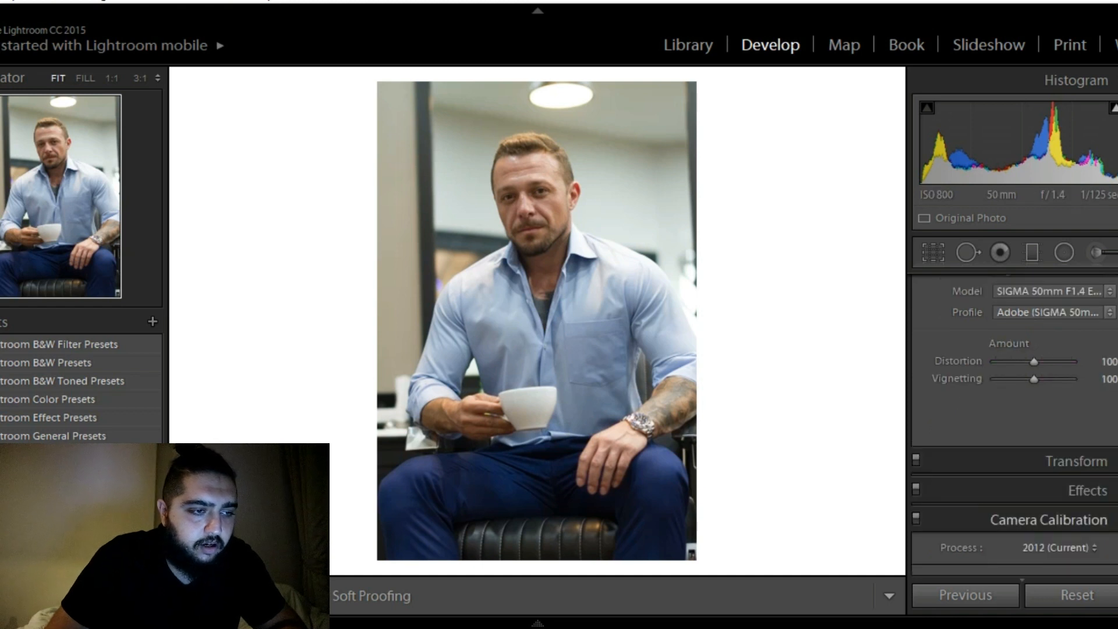
scroll(1013, 425, down, 3)
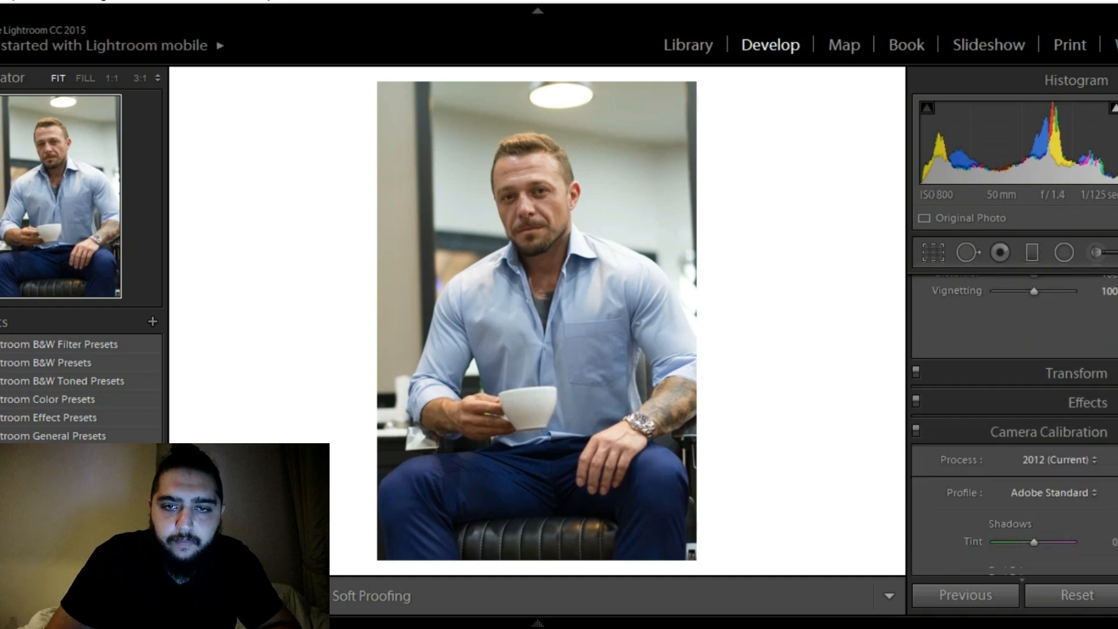
scroll(1013, 425, down, 3)
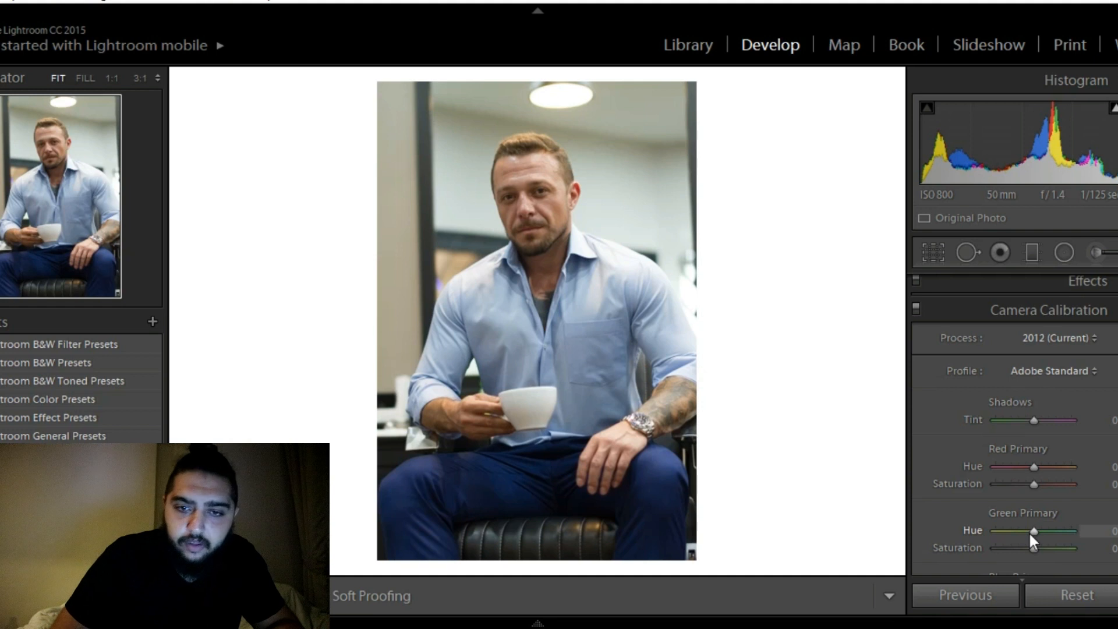
scroll(1013, 425, down, 2)
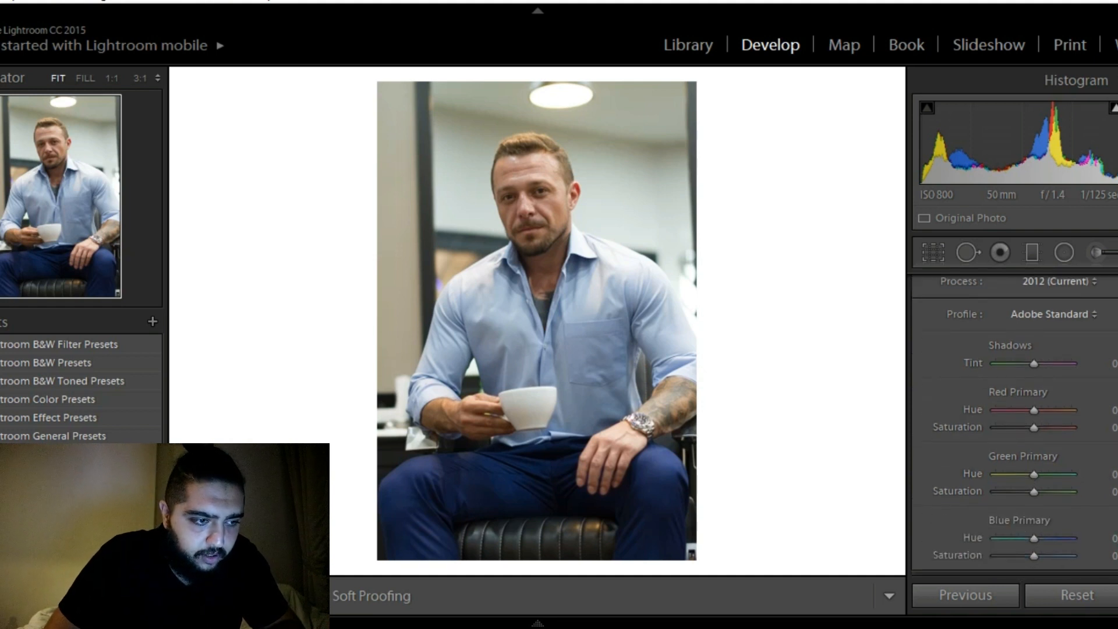
click(1029, 537)
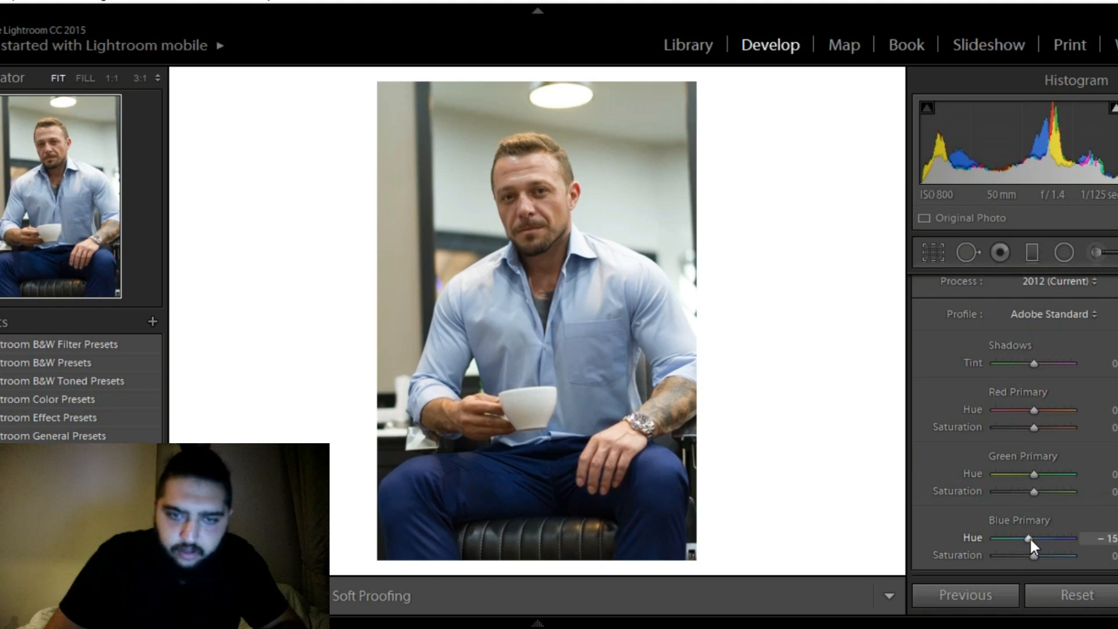
scroll(1029, 536, down, 2)
scroll(1030, 536, down, 1)
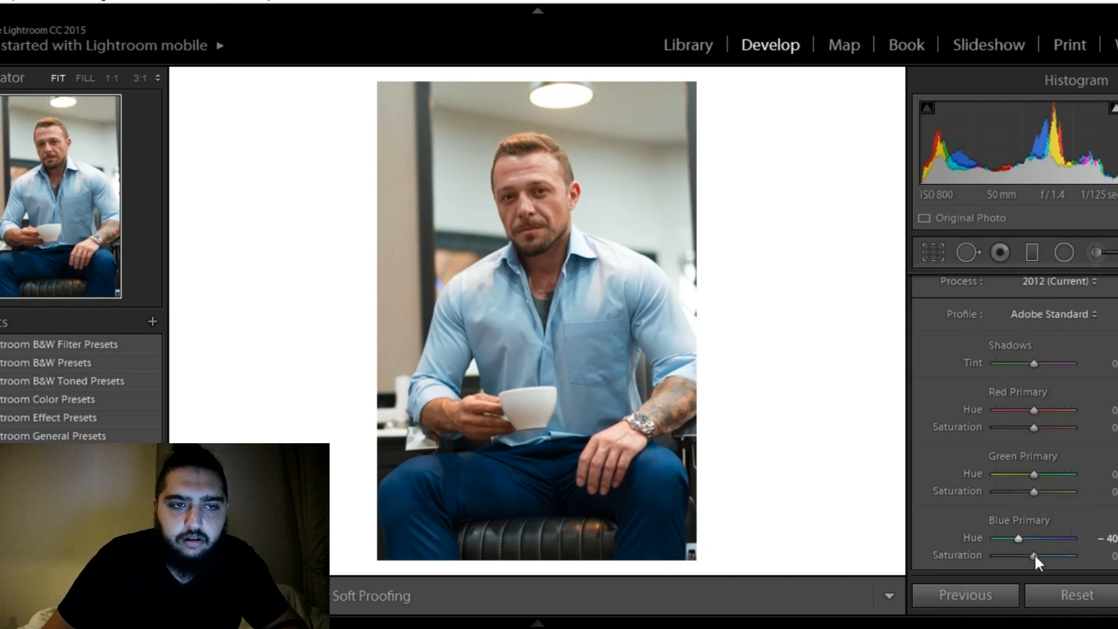
Raise the Blue Primary saturation to +25 in the camera calibration
scroll(1033, 558, up, 2)
scroll(1033, 557, up, 2)
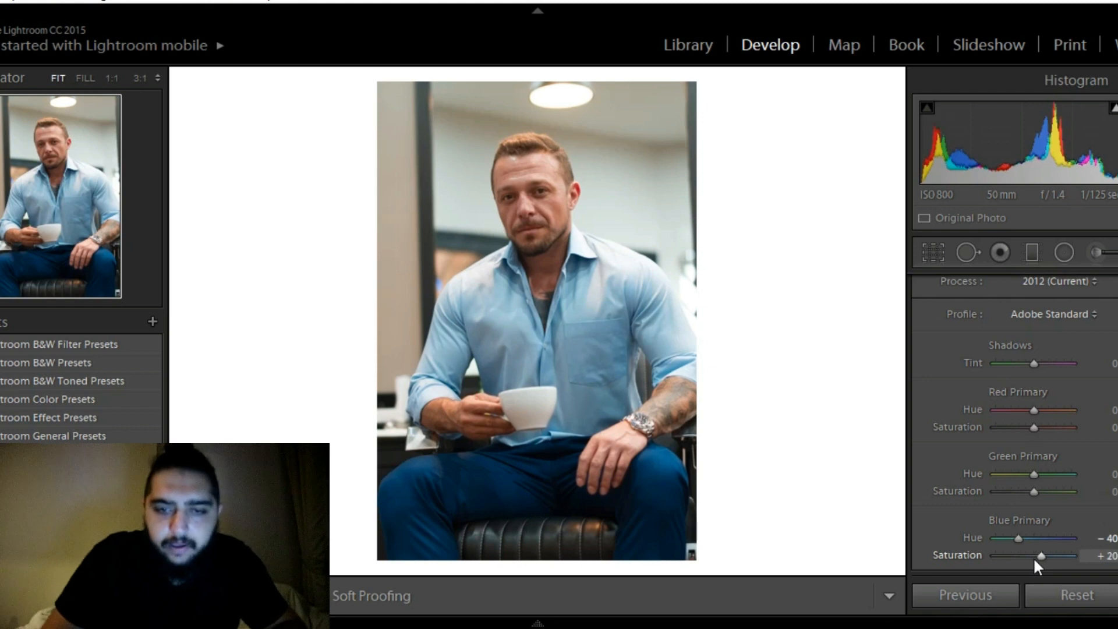
scroll(1033, 557, up, 1)
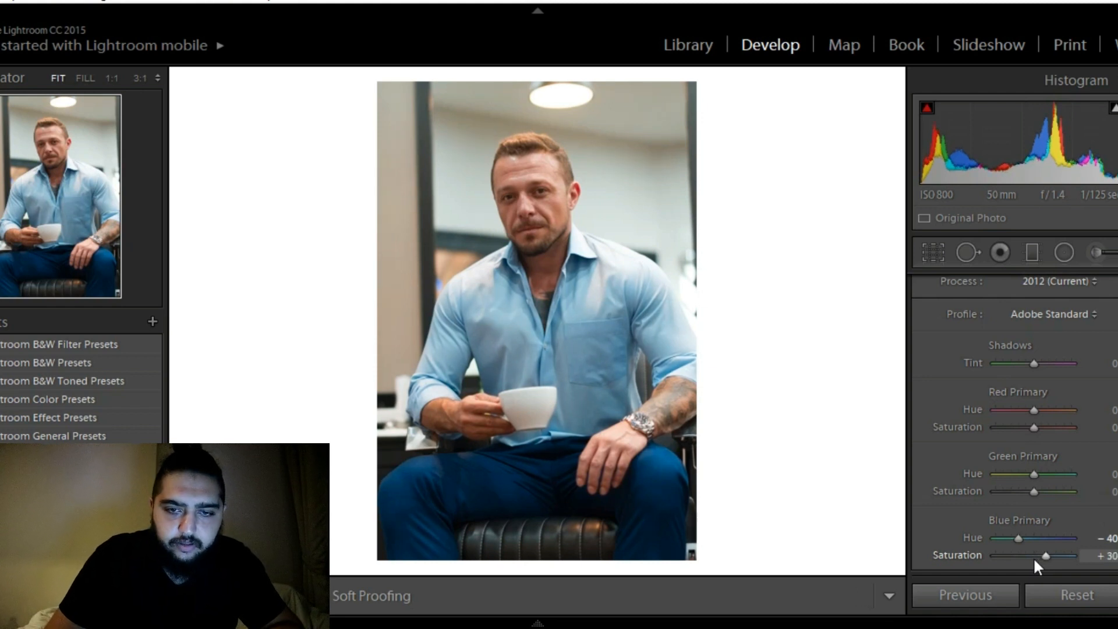
scroll(1033, 557, down, 1)
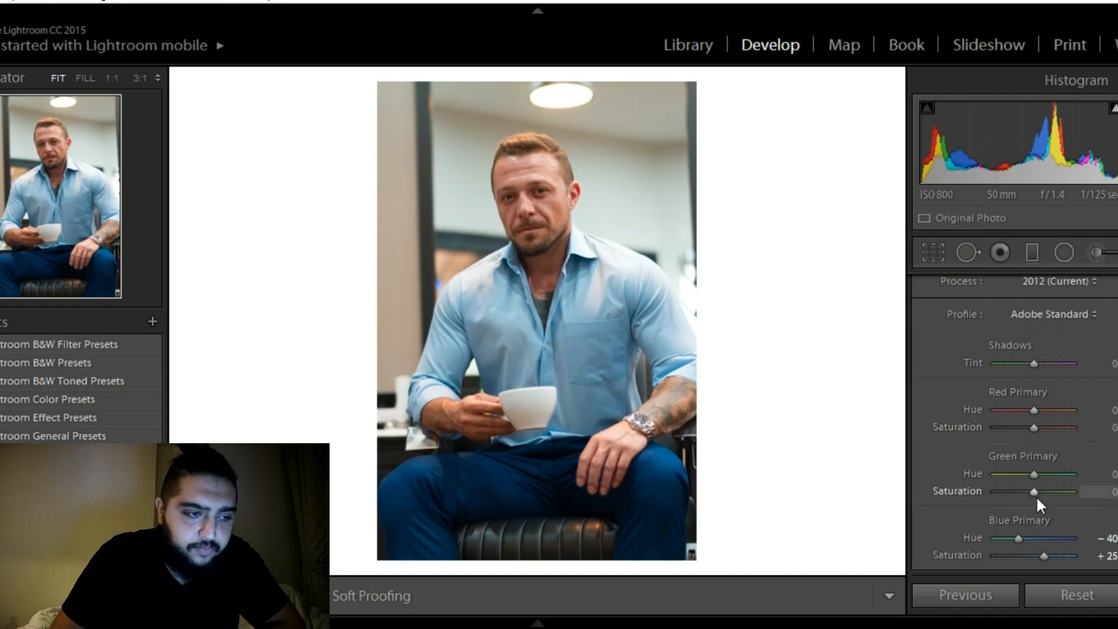
Lower the Green Primary saturation to -55 in the camera calibration
key(Down)
key(Down)
key(Down)
key(Down)
key(Down)
key(Down)
key(Down)
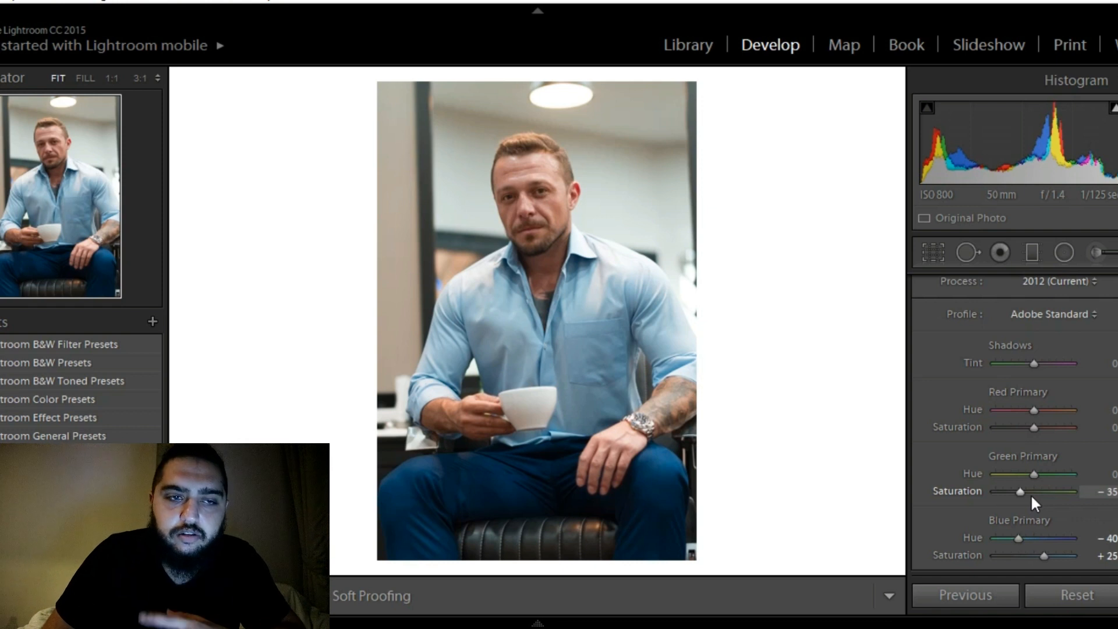
key(Down)
key(Down)
key(Down)
key(Down)
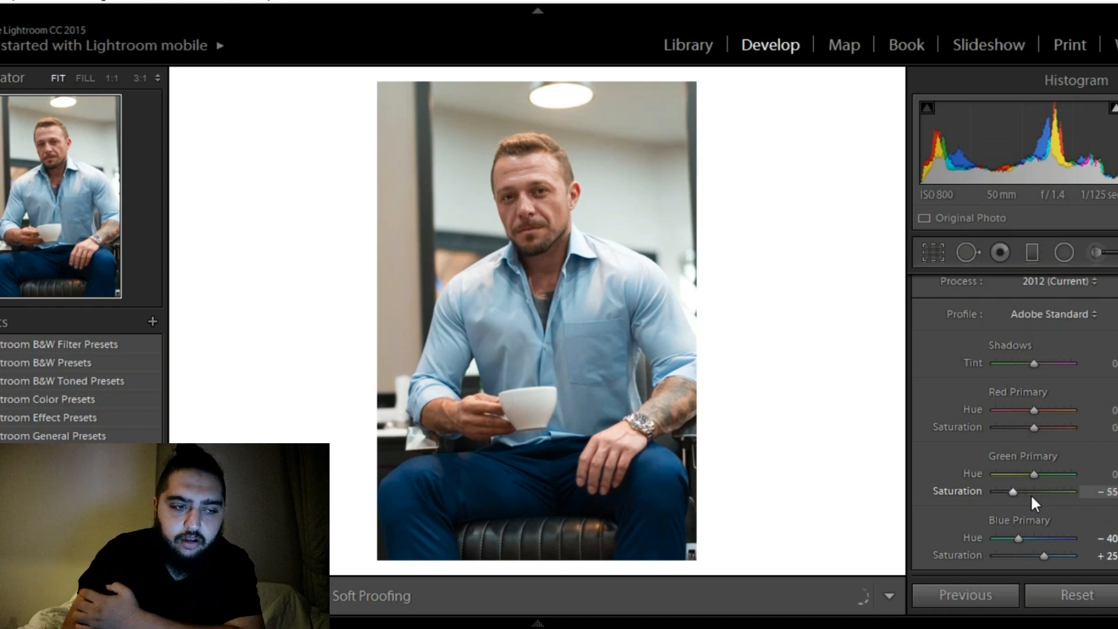
Raise the Green Primary hue to +20 in the camera calibration
click(1033, 474)
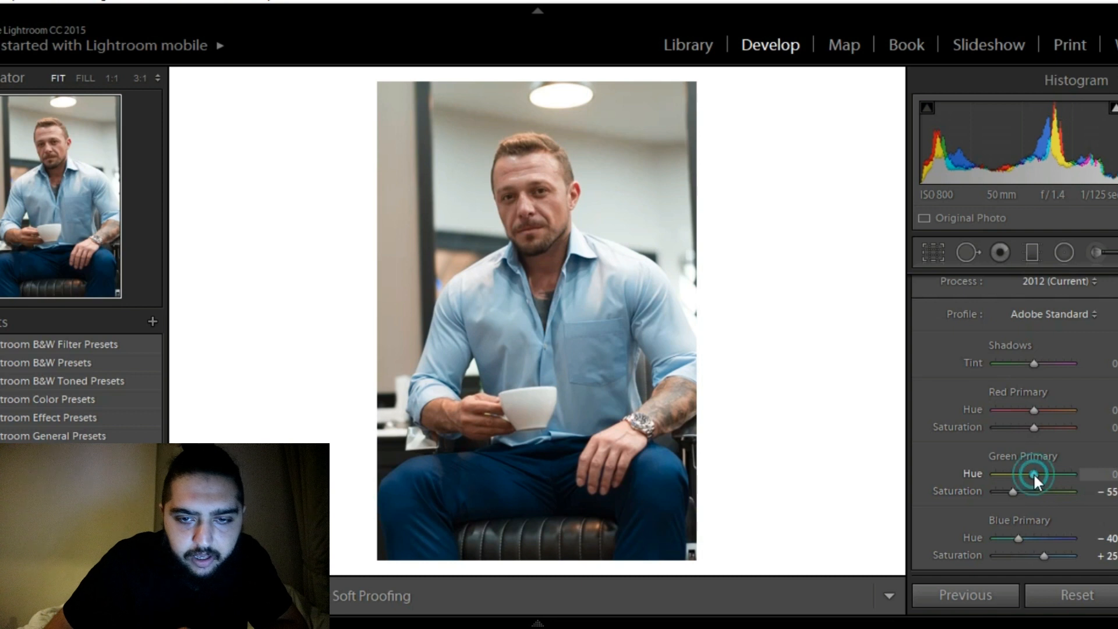
key(Up)
key(Up)
key(Up)
key(Up)
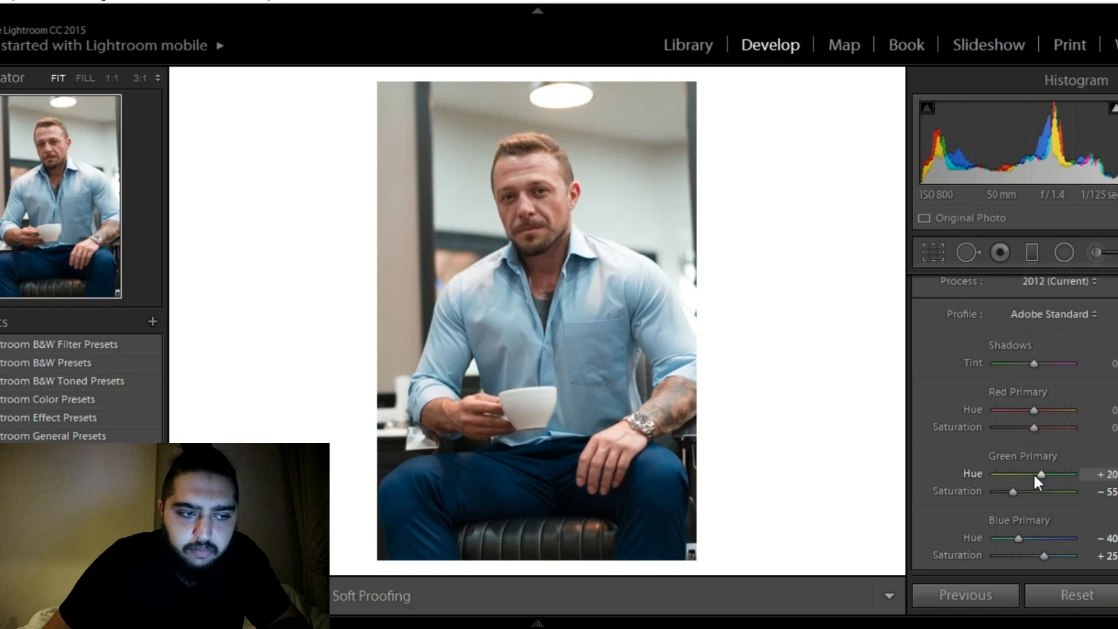
Raise the Red Primary saturation to +15 in the camera calibration
click(1033, 427)
key(Up)
key(Up)
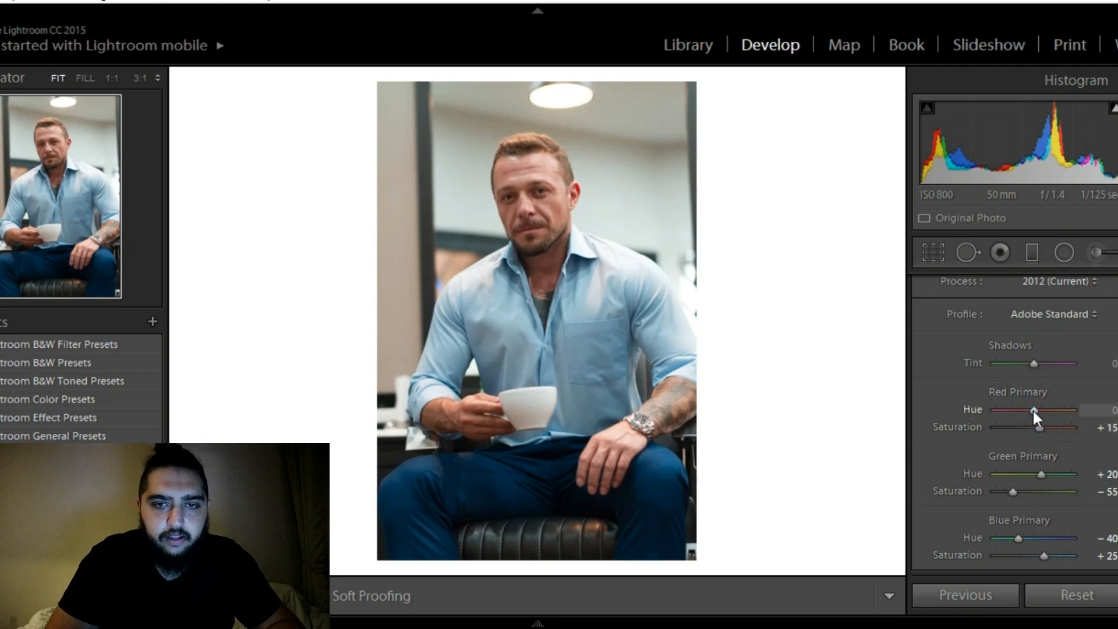
Set the Red Primary hue to +35 in the camera calibration, trying values up to +45 on the way
click(1032, 409)
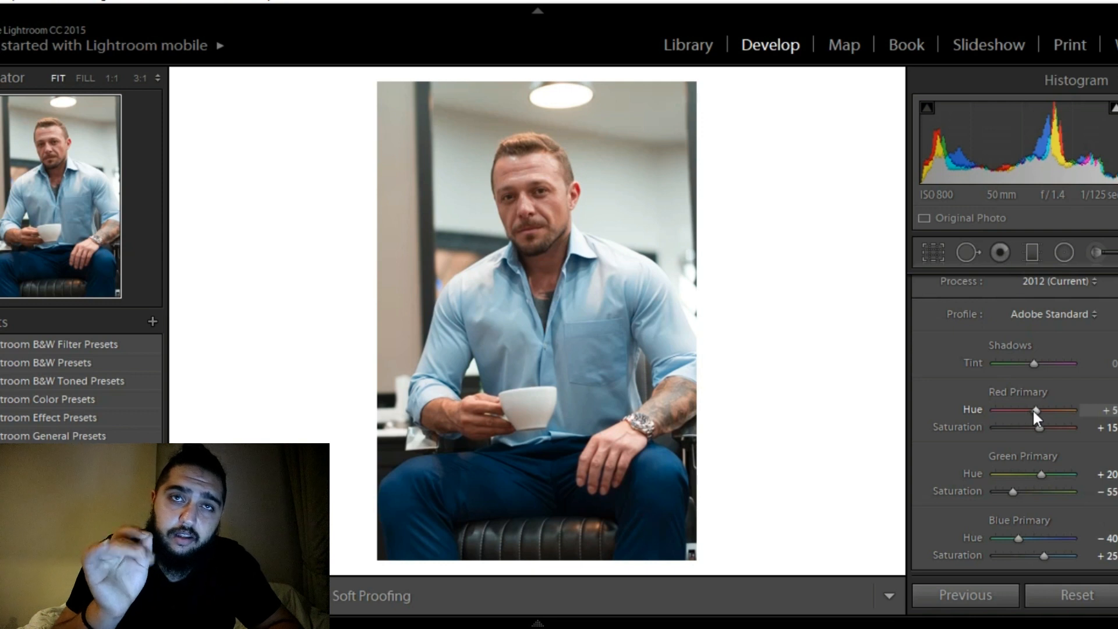
key(Up)
key(Up)
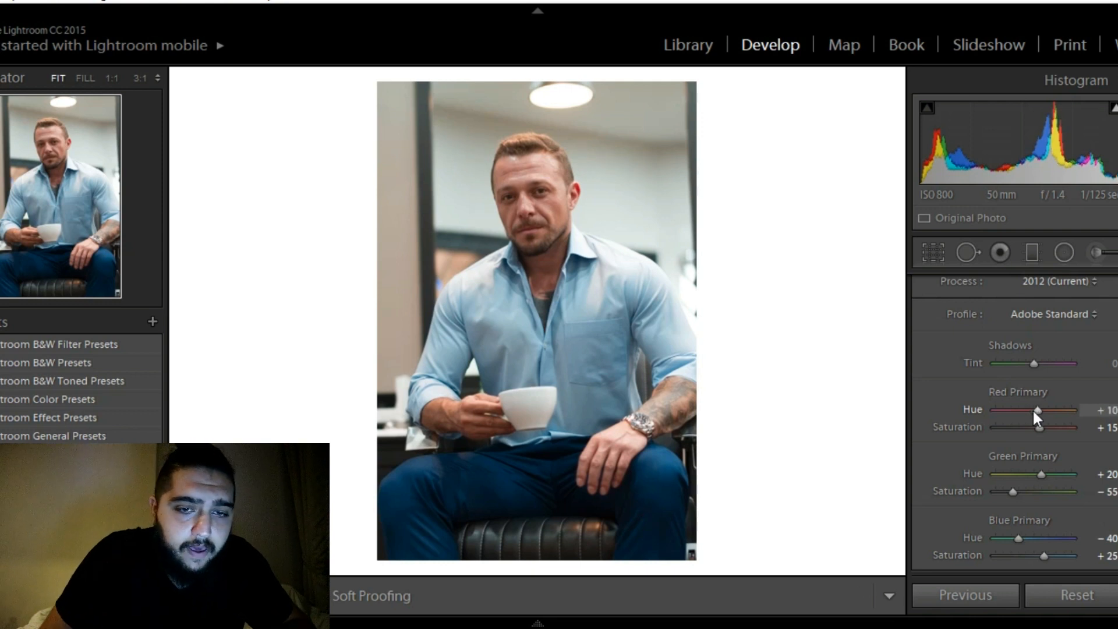
key(Up)
key(Up)
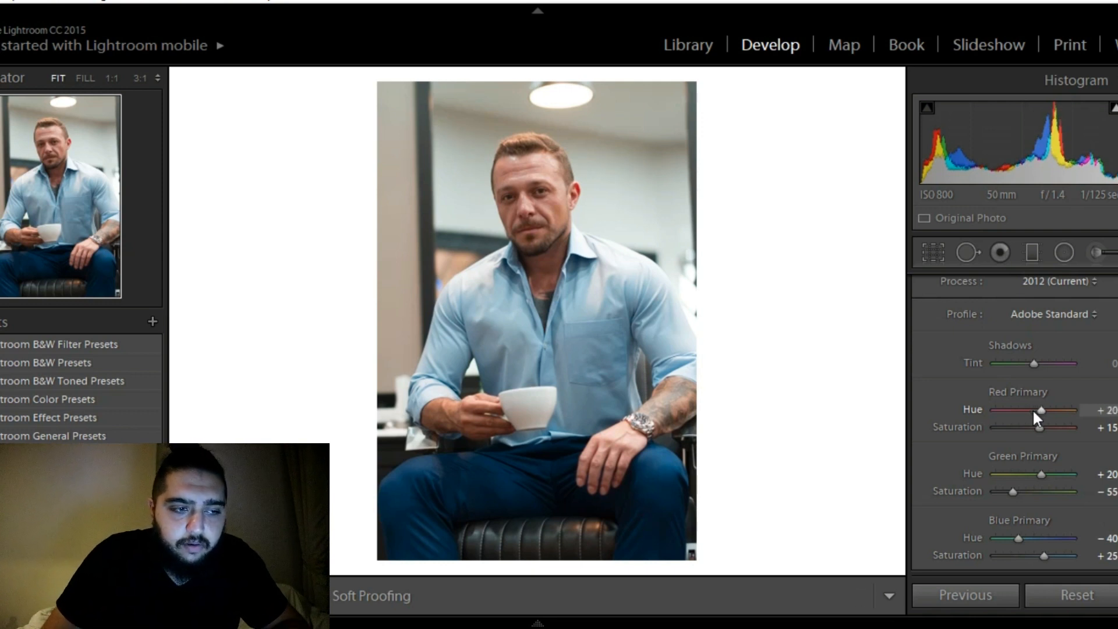
key(Up)
key(Up)
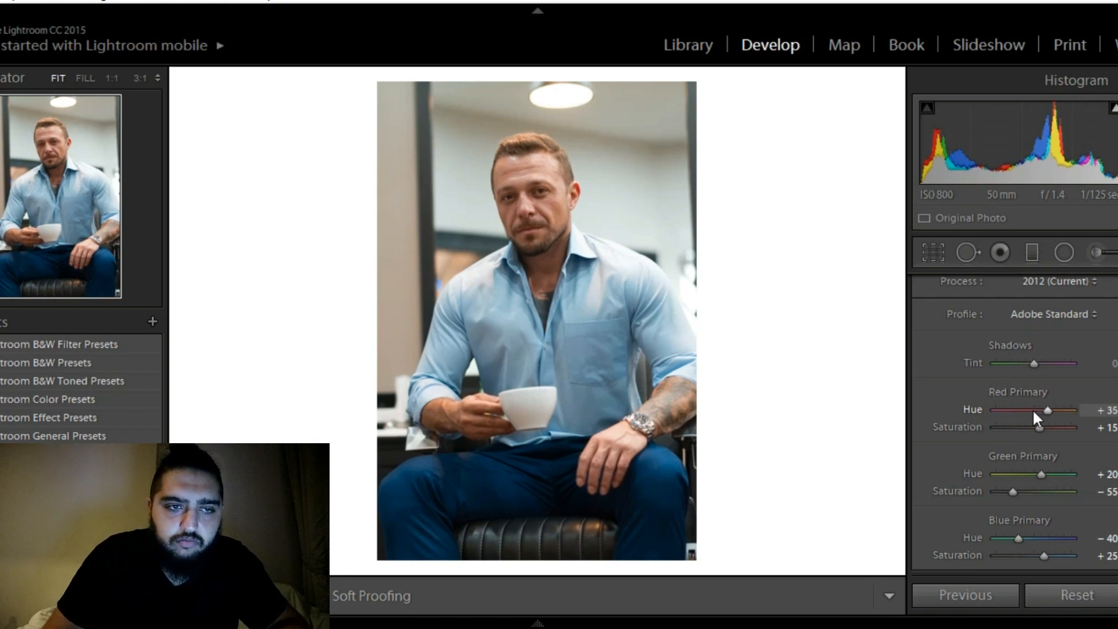
key(shift+Up)
key(shift+Up)
key(shift+Up)
key(shift+Up)
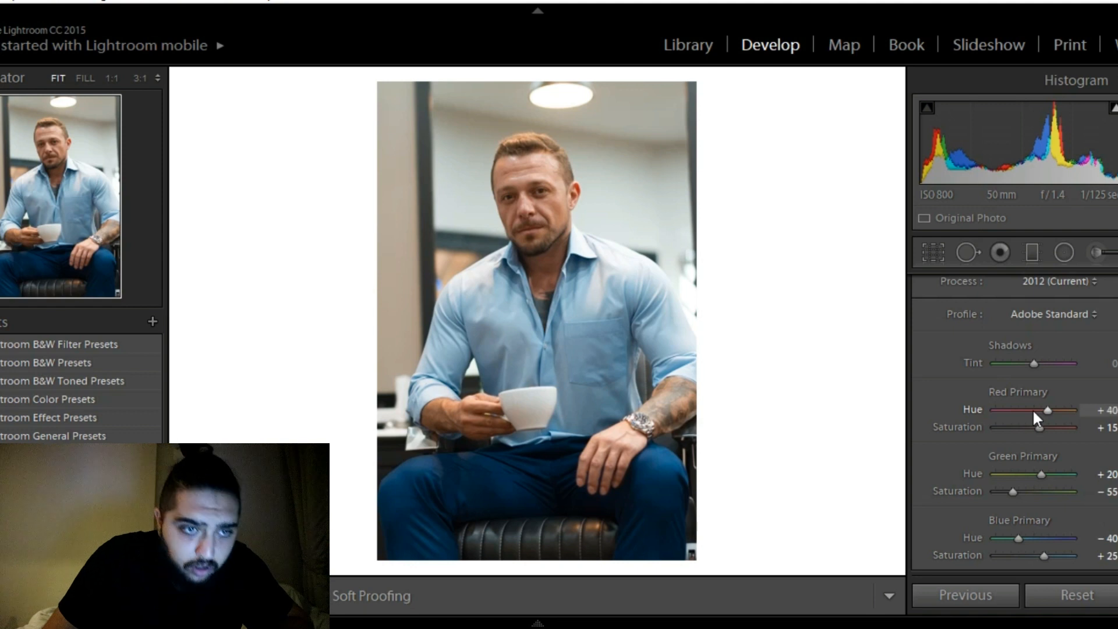
key(shift+Down)
key(shift+Down)
key(Down)
key(Down)
key(Down)
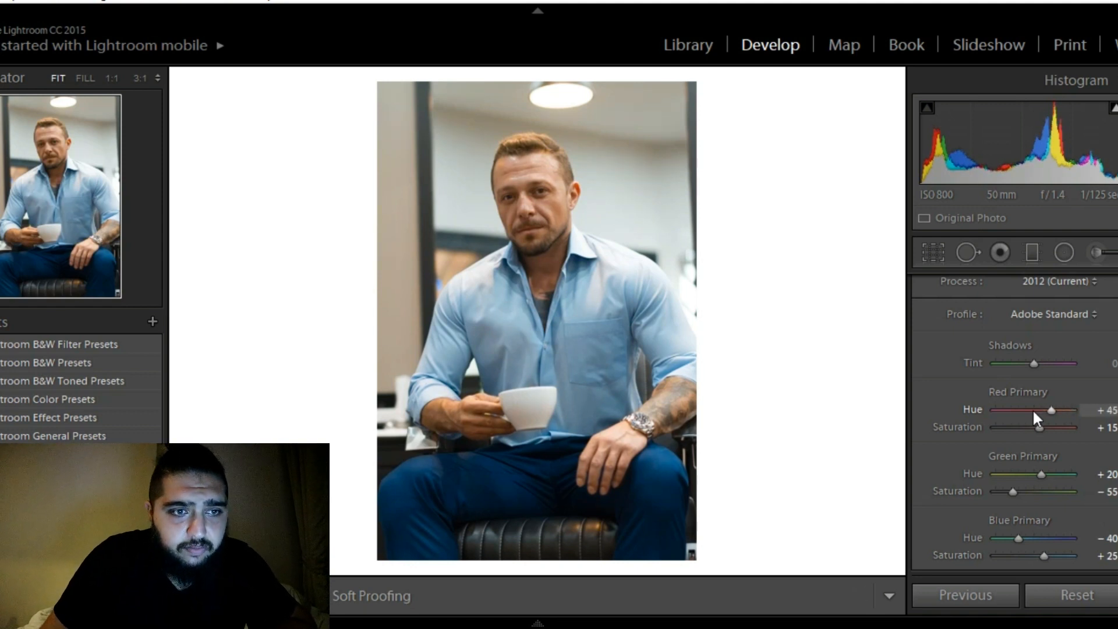
key(Down)
key(Down)
key(Down)
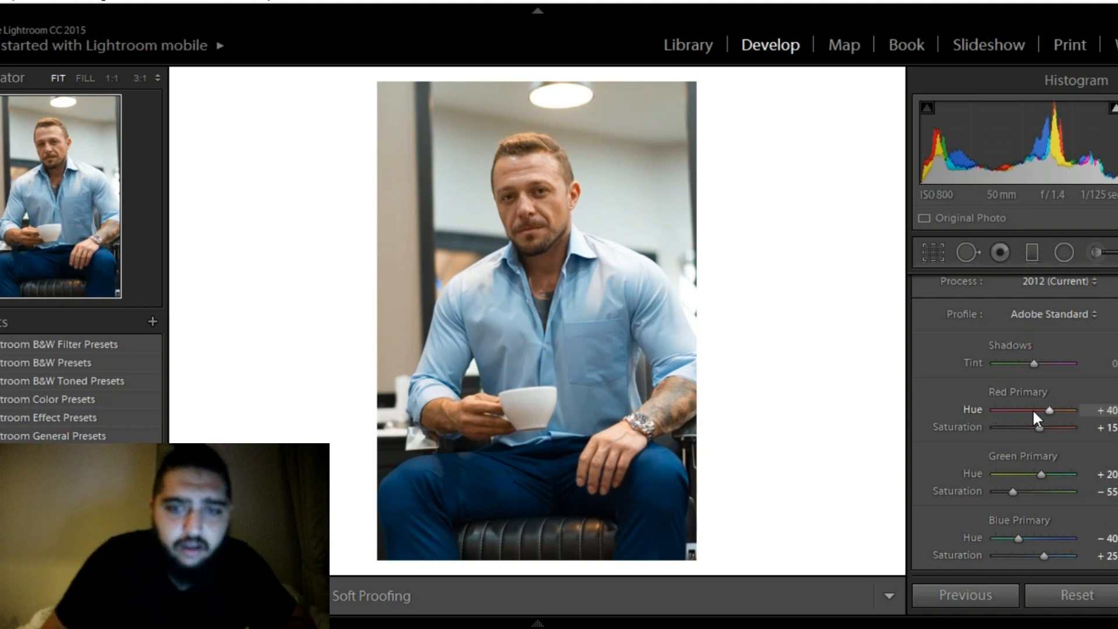
key(Down)
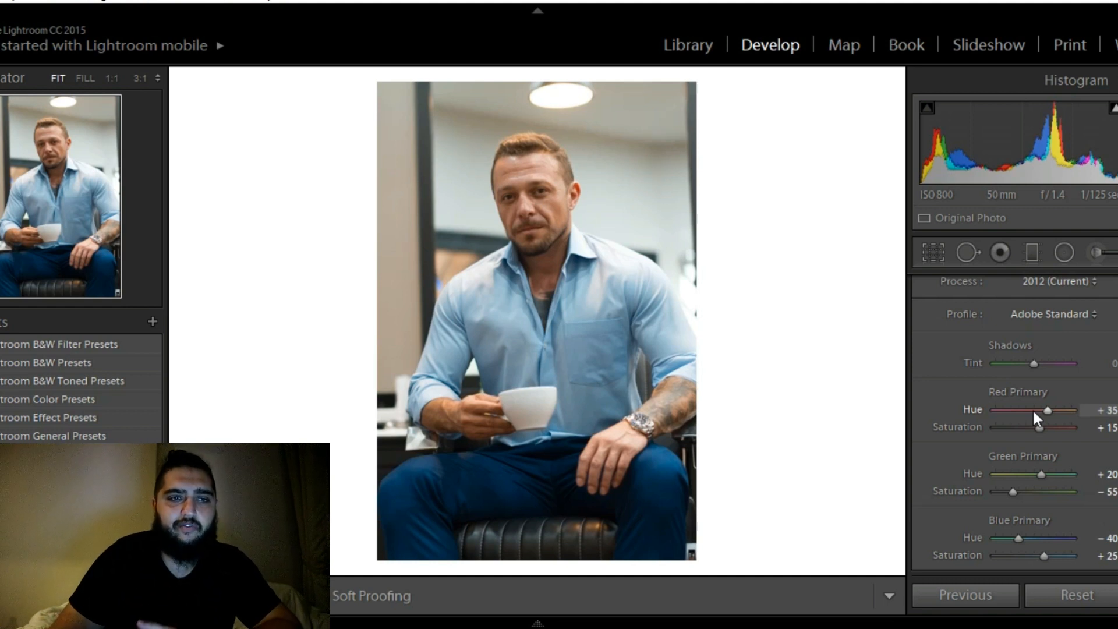
key(Down)
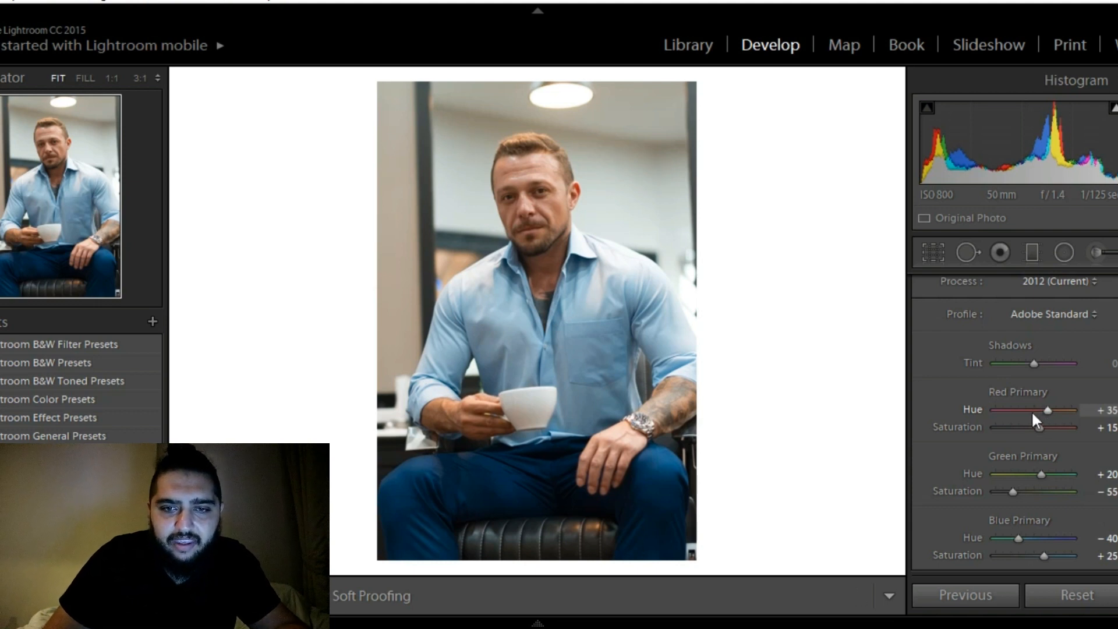
key(Up)
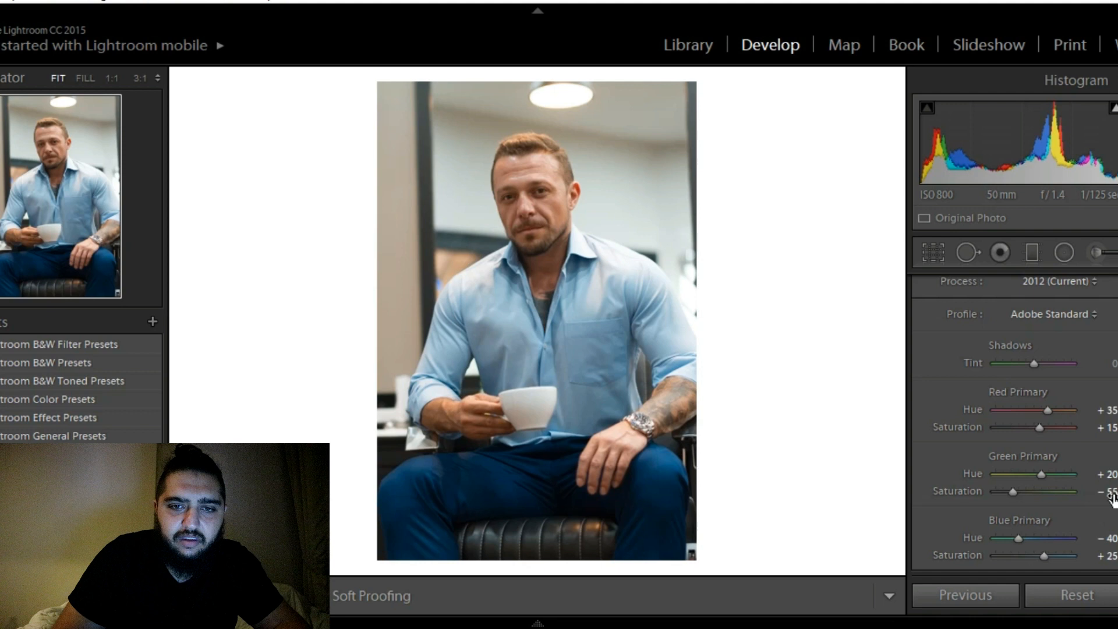
Set the sharpening detail of the portrait to 40
scroll(1013, 425, up, 10)
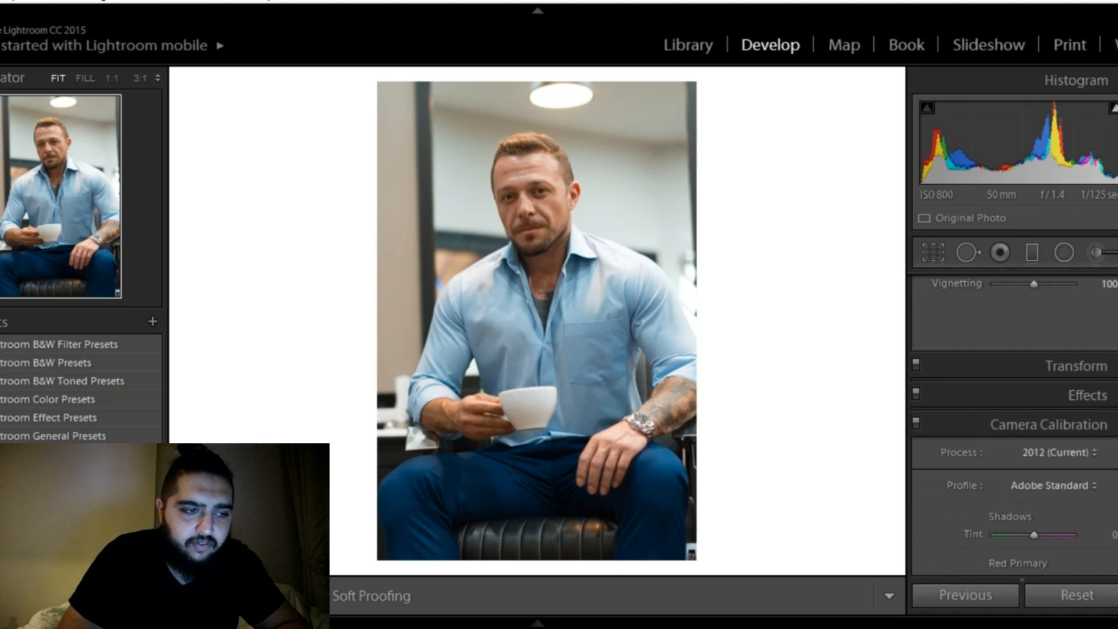
scroll(1013, 408, up, 6)
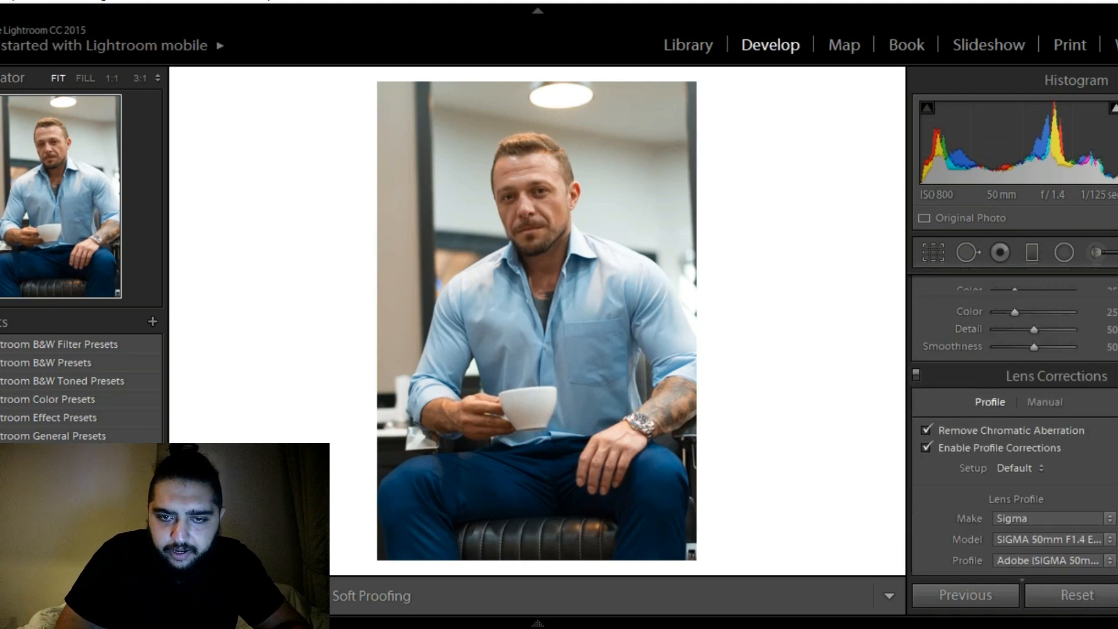
scroll(1013, 425, down, 1)
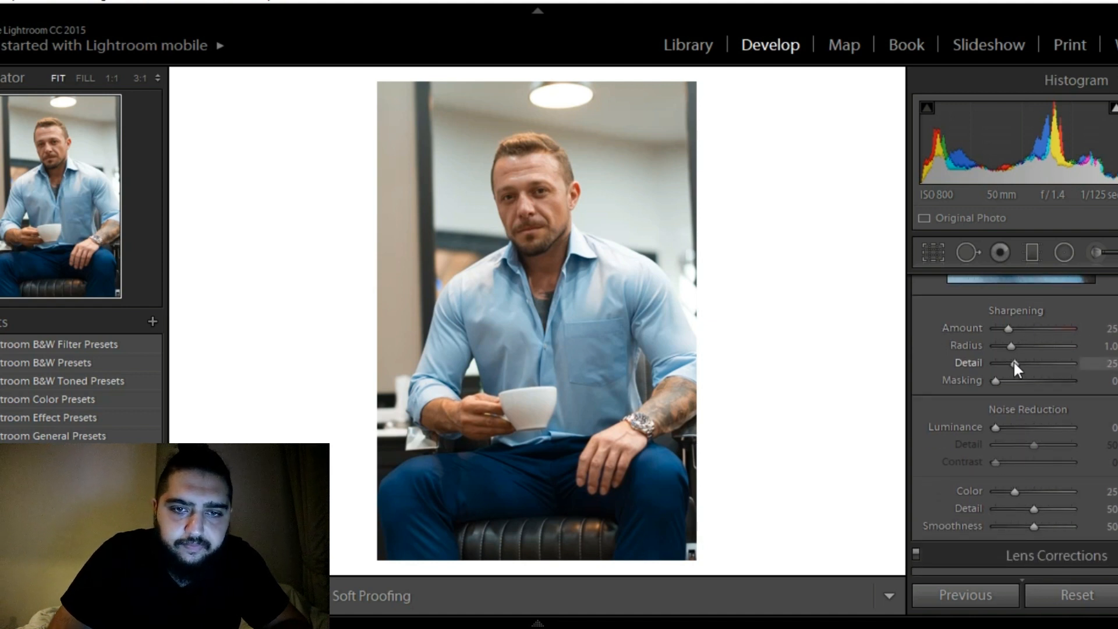
scroll(1013, 366, up, 3)
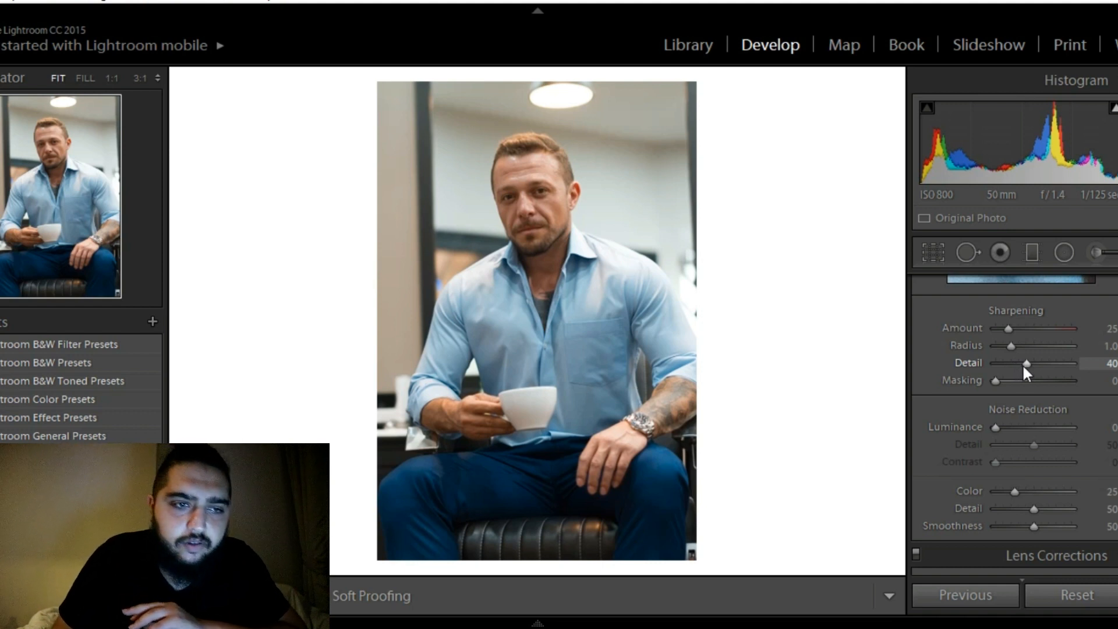
Set the sharpening amount of the portrait to 35
scroll(1011, 329, up, 1)
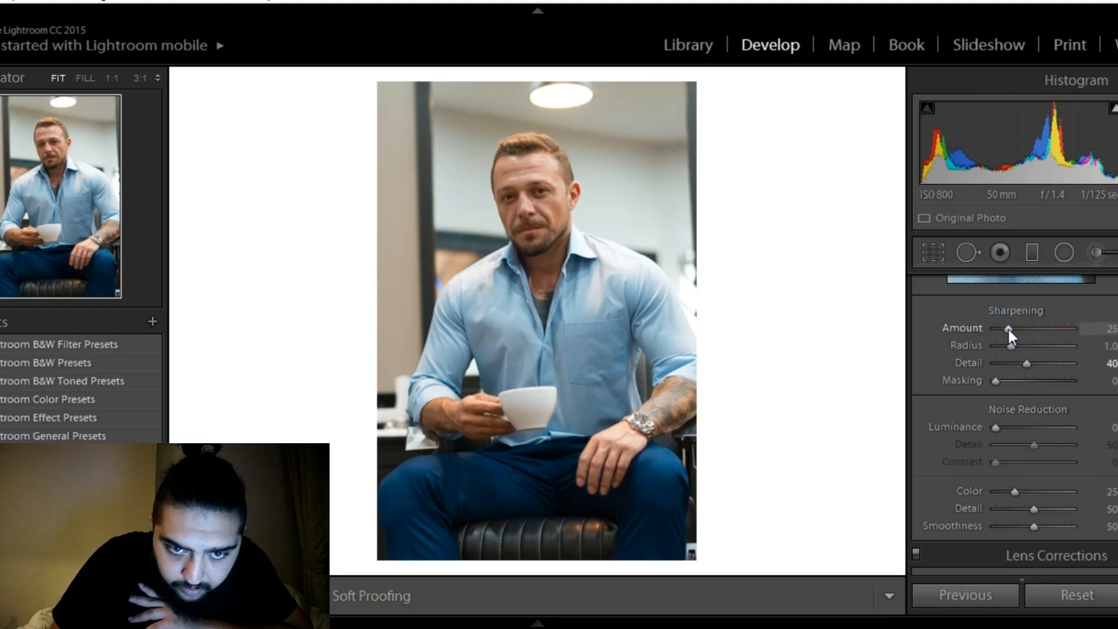
click(190, 56)
scroll(1010, 329, up, 1)
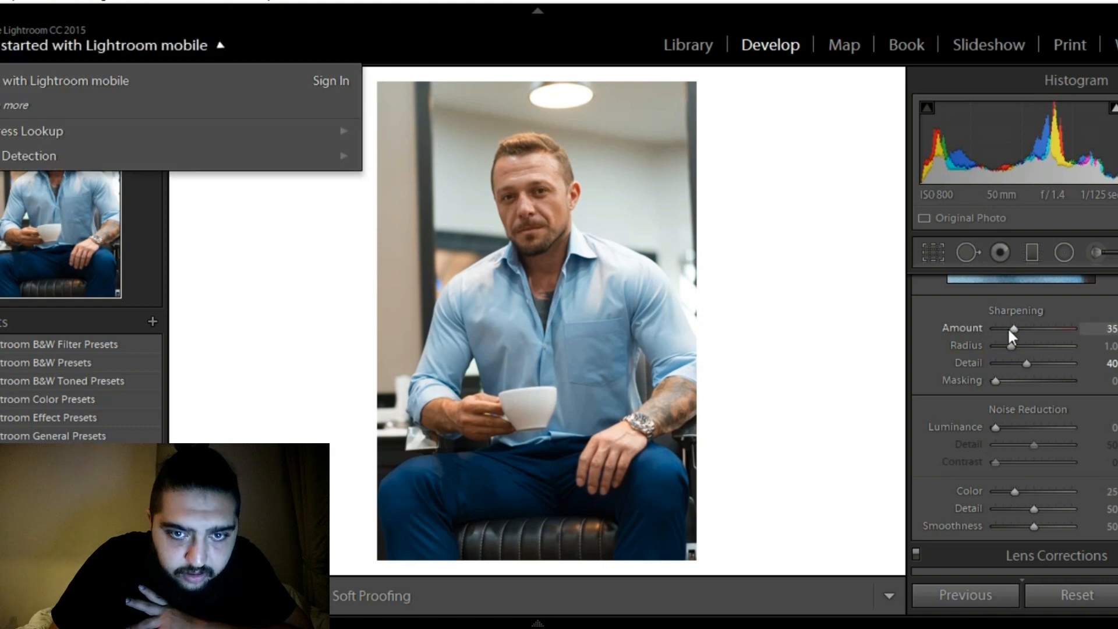
click(837, 234)
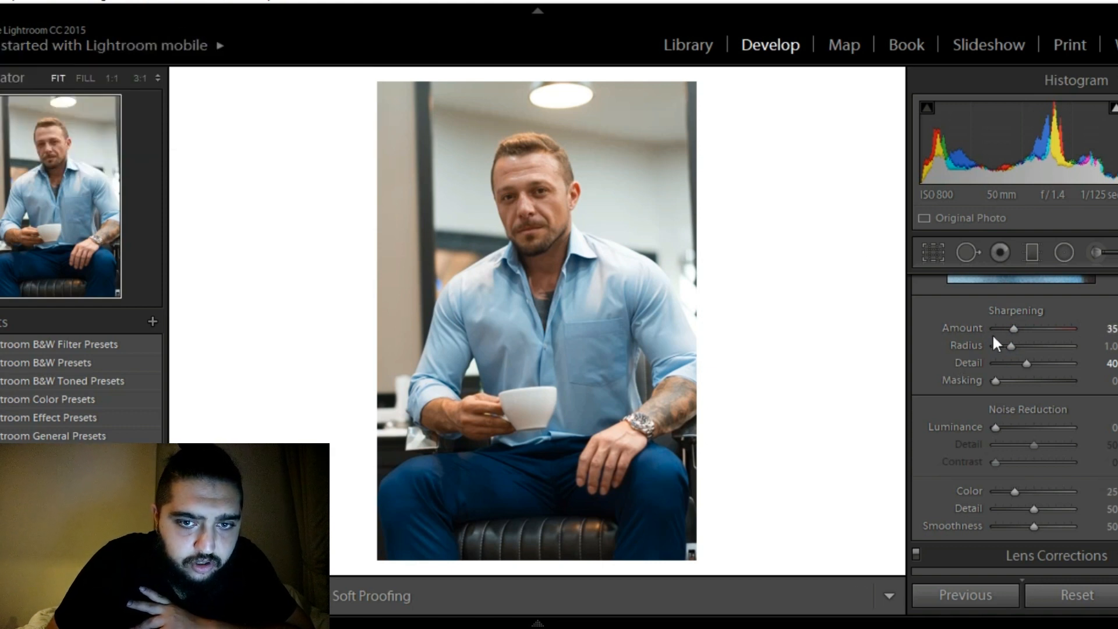
Raise the sharpening amount to 40 and bring the man's face into view at 1:1
scroll(1012, 326, up, 1)
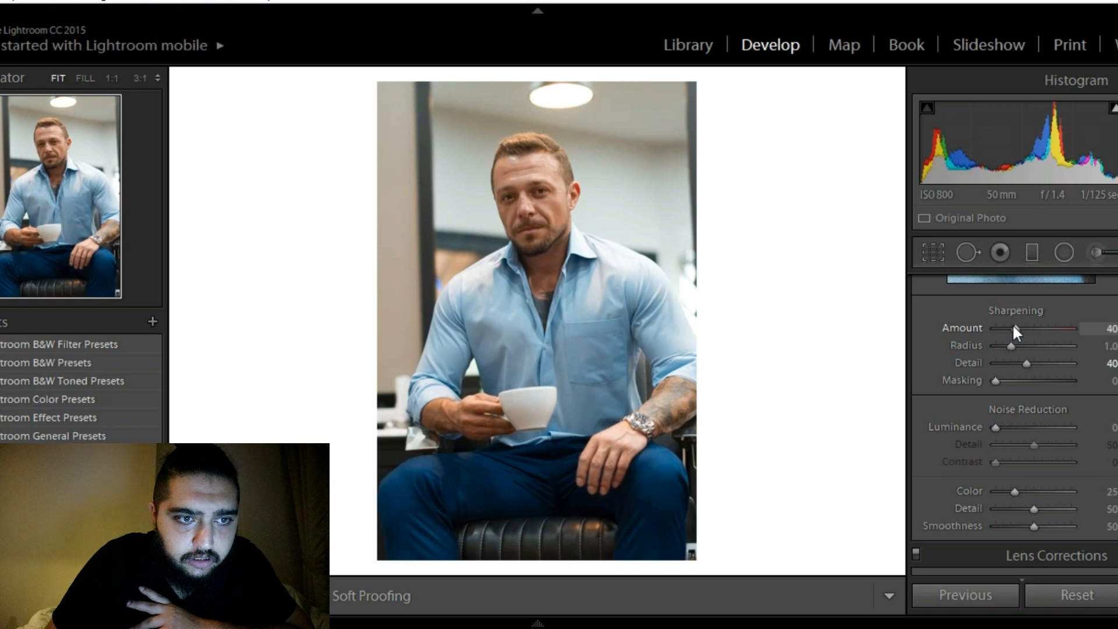
click(541, 191)
drag(499, 246, 560, 232)
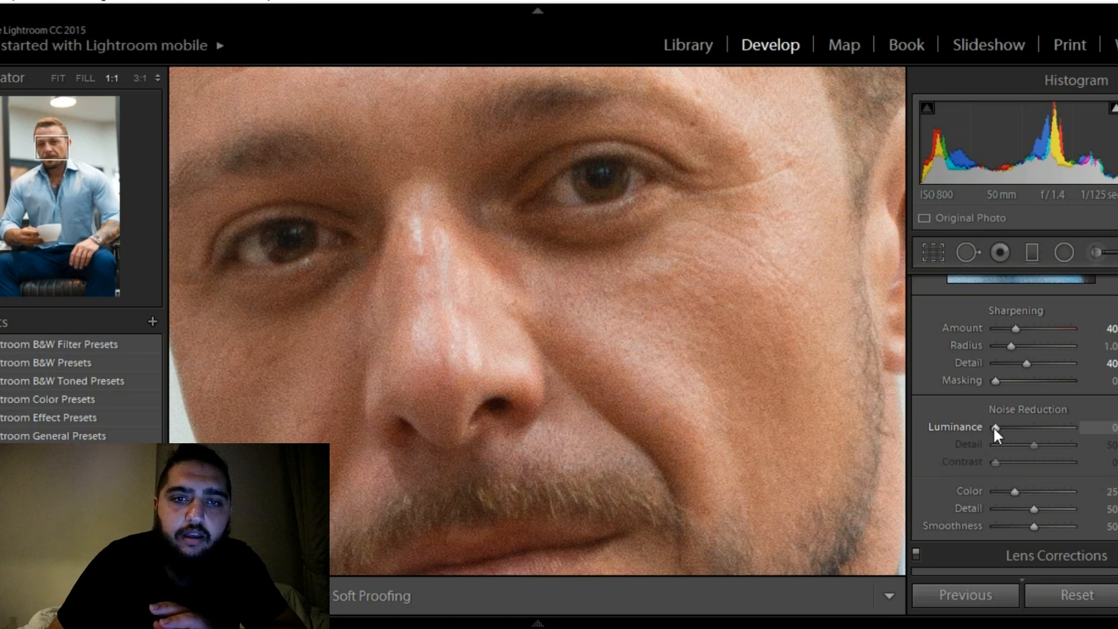
Raise the luminance noise reduction to 40, checking the man's skin and eyes up close
key(Up)
key(Up)
key(Up)
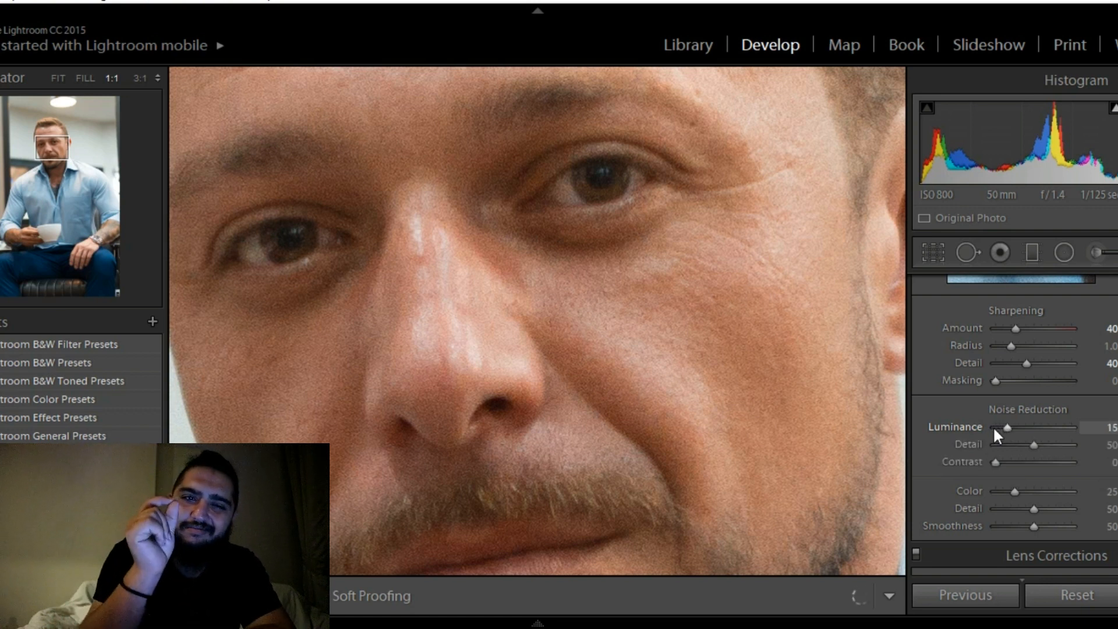
key(Up)
key(Up)
key(Up)
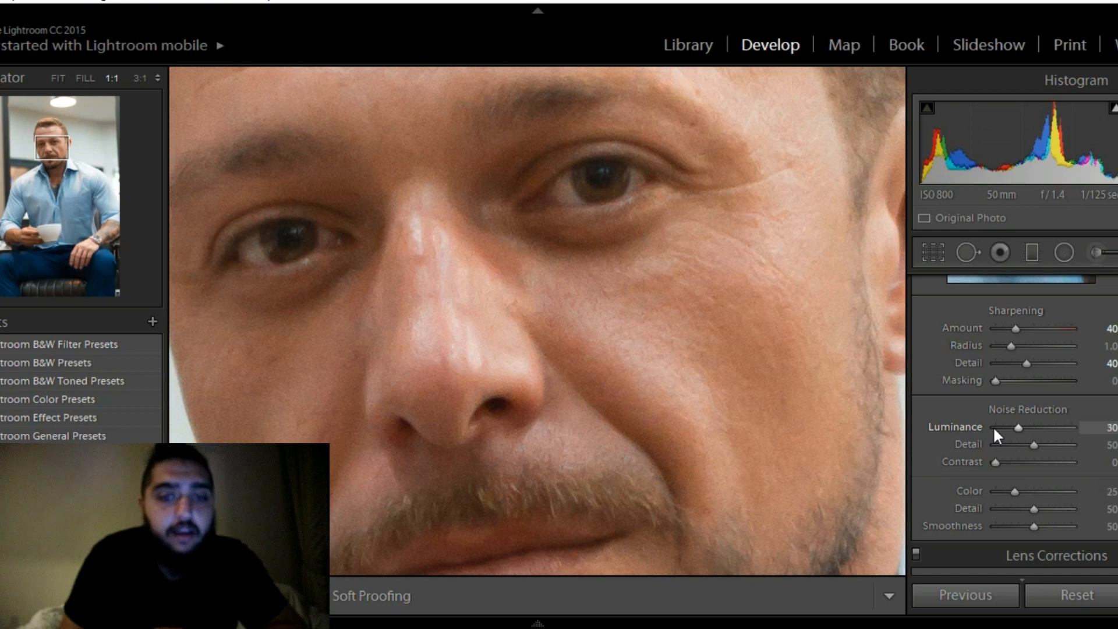
key(Up)
key(Up)
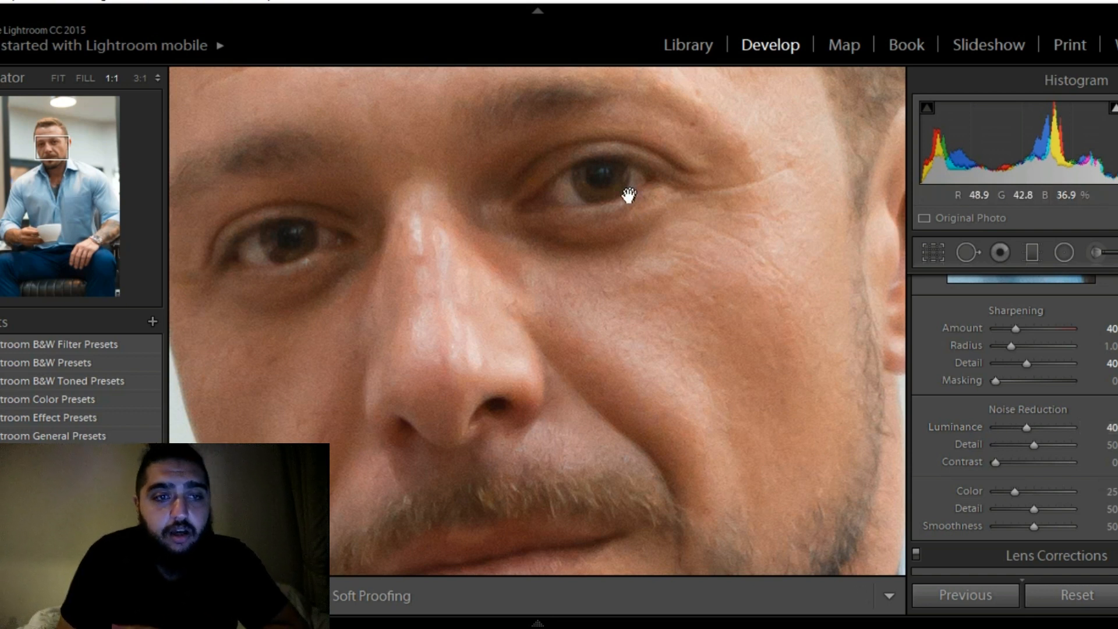
drag(579, 217, 683, 197)
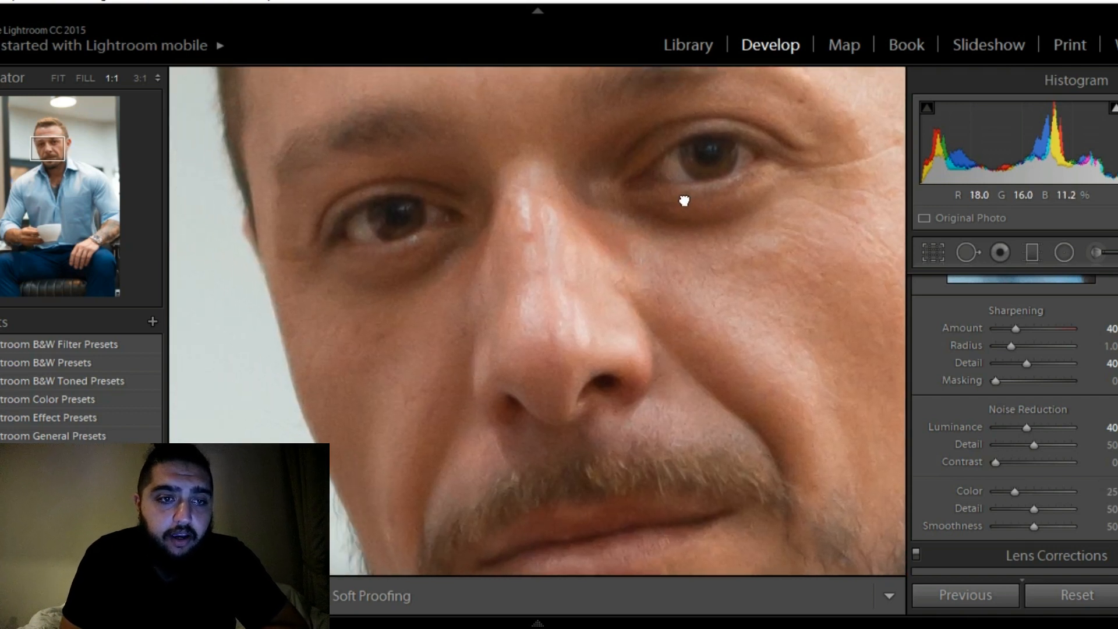
click(696, 171)
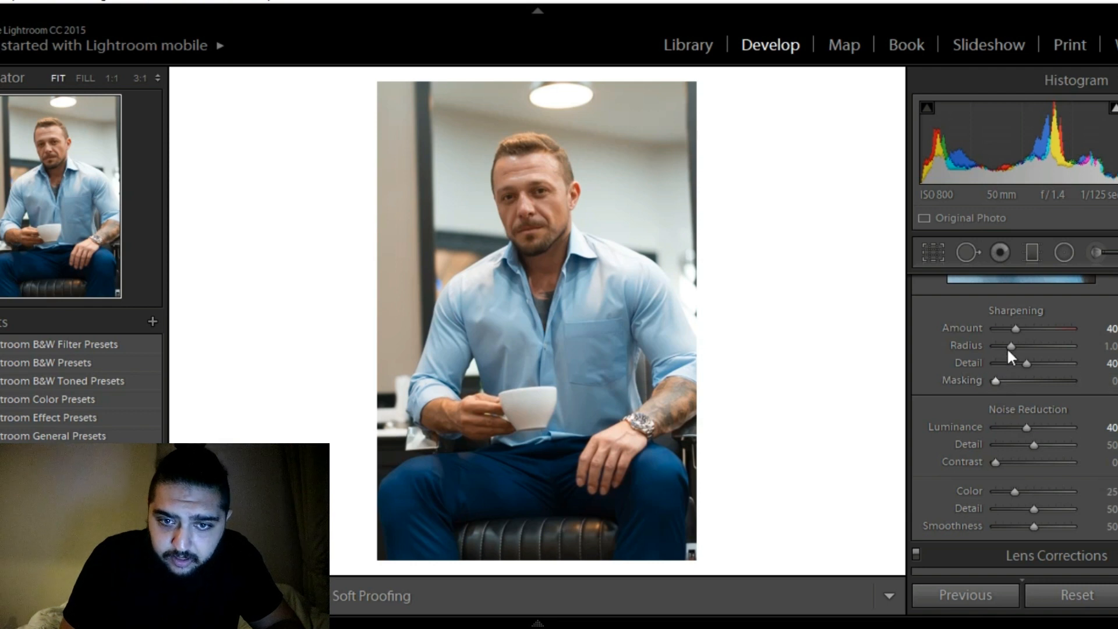
Lower the sharpening radius to 0.5 and check the man's eye and ear at 1:1
drag(1008, 345, 972, 344)
click(552, 182)
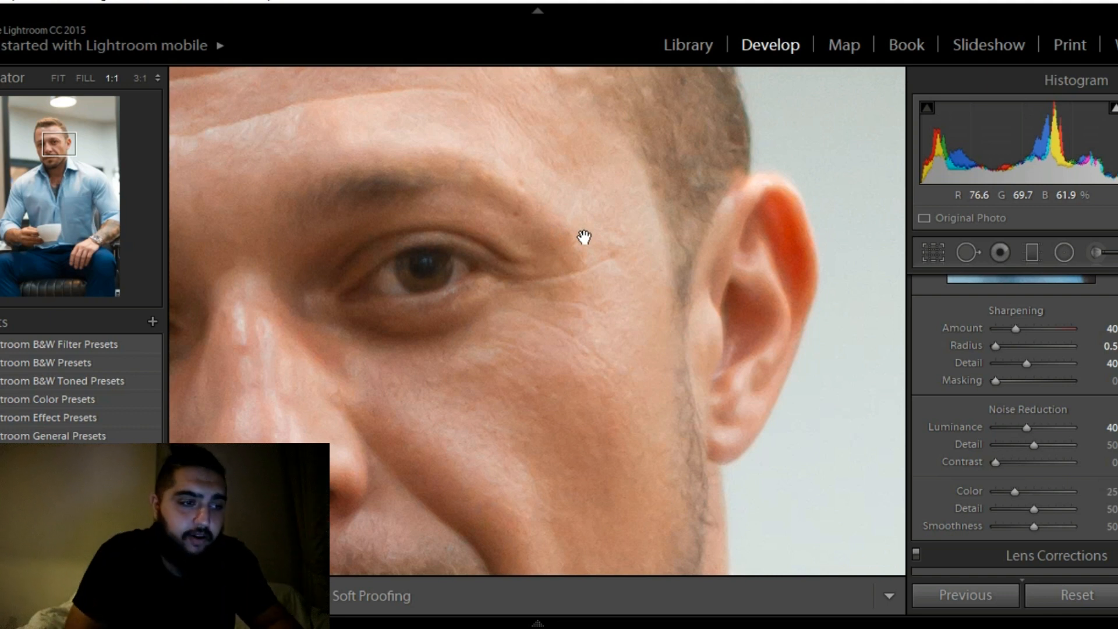
click(452, 272)
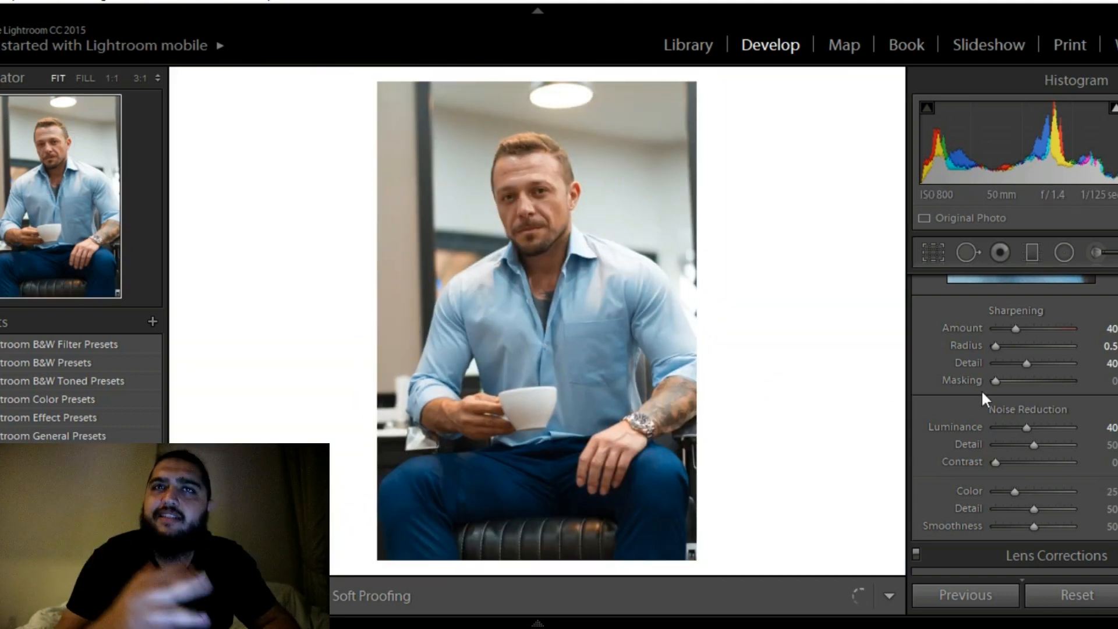
Try brightening the skin tones with luminance values of +100 for red, +98 for orange and +93 for yellow
scroll(1013, 425, up, 5)
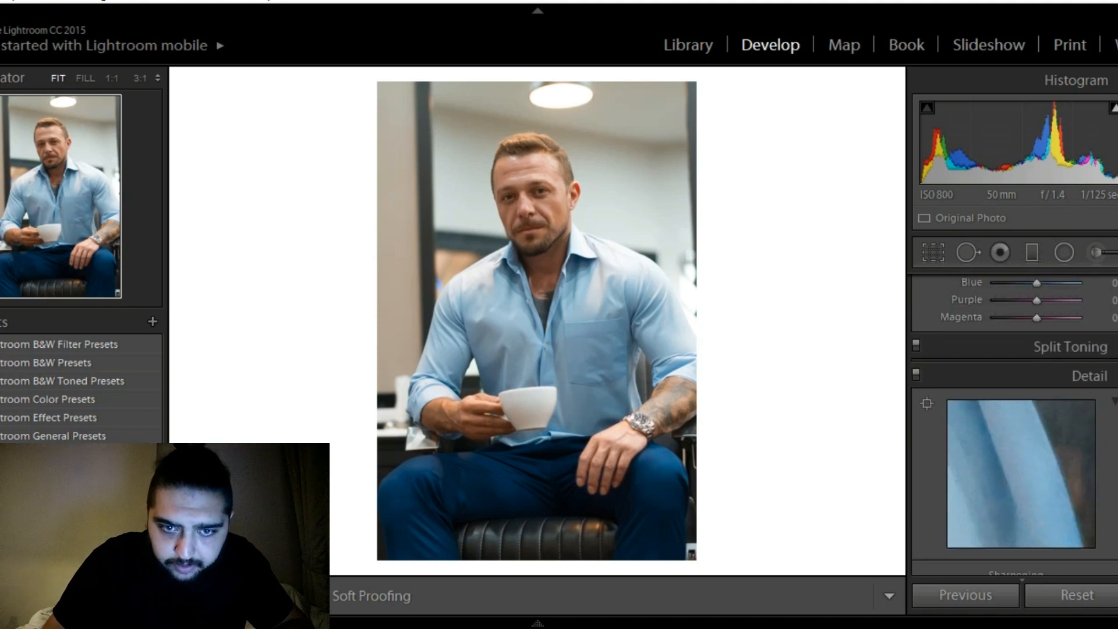
scroll(1014, 425, up, 4)
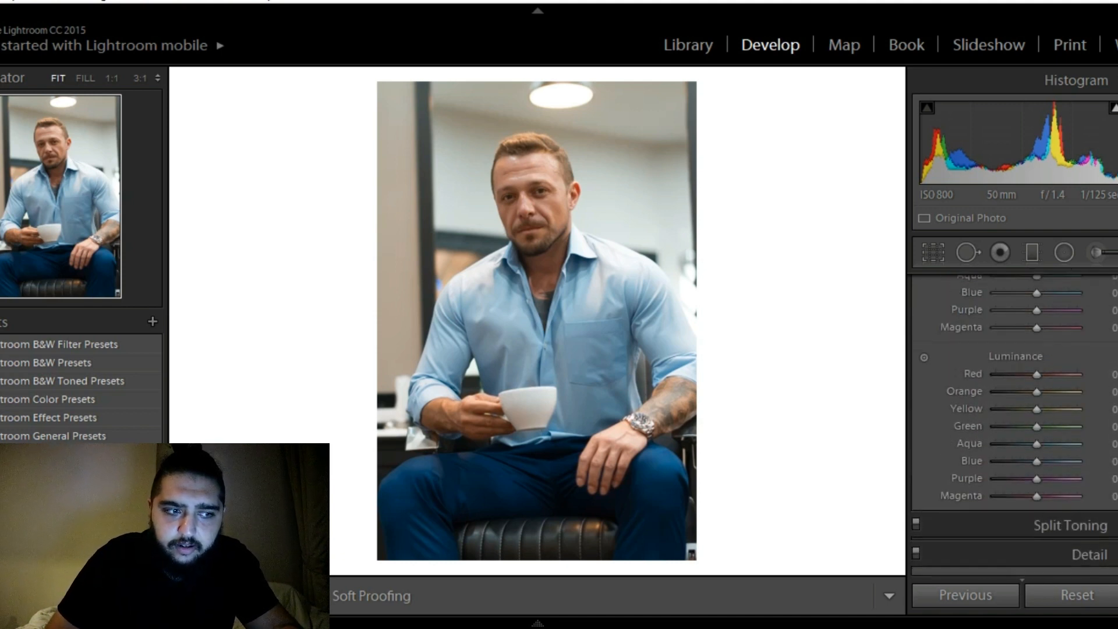
scroll(1014, 425, down, 1)
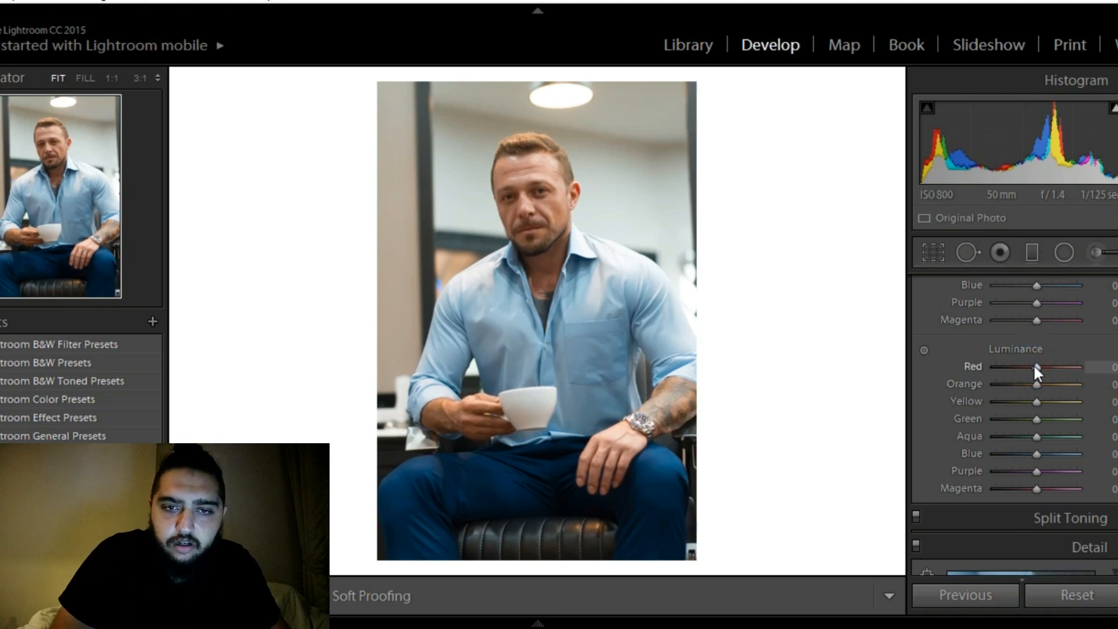
drag(1042, 366, 1083, 378)
click(1075, 384)
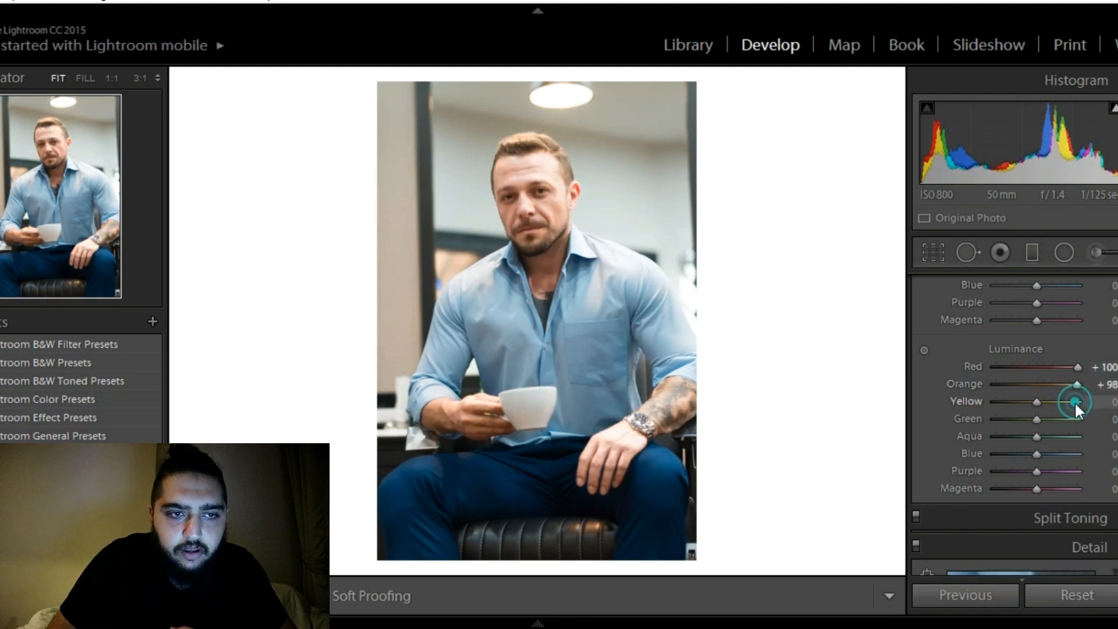
click(1074, 401)
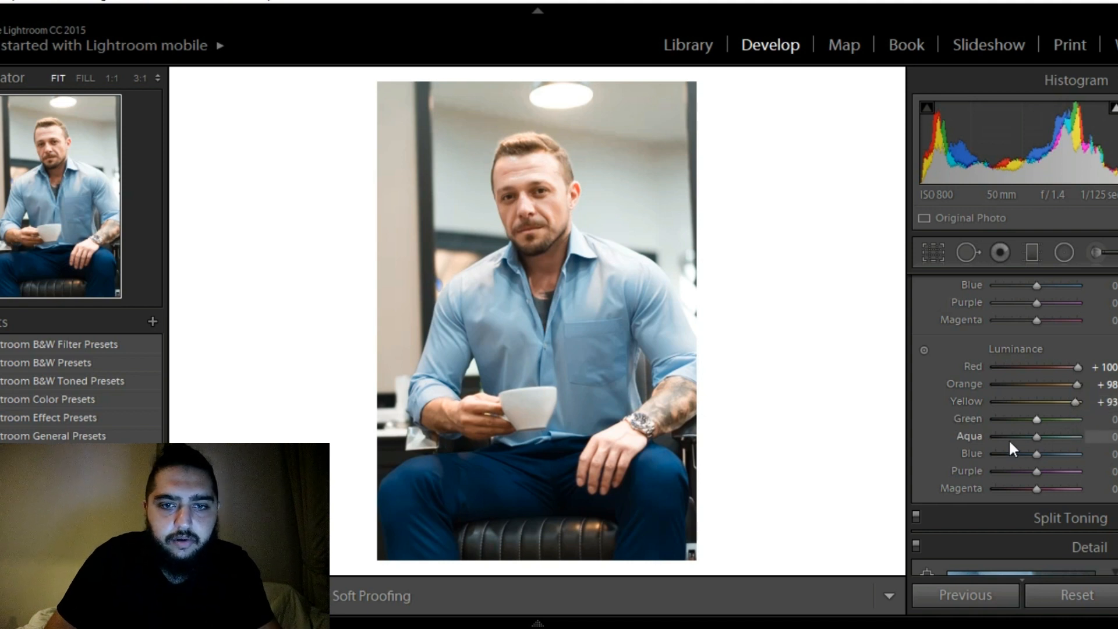
Try the blue luminance at −98 and −47, and reset the aqua and purple luminance
click(995, 453)
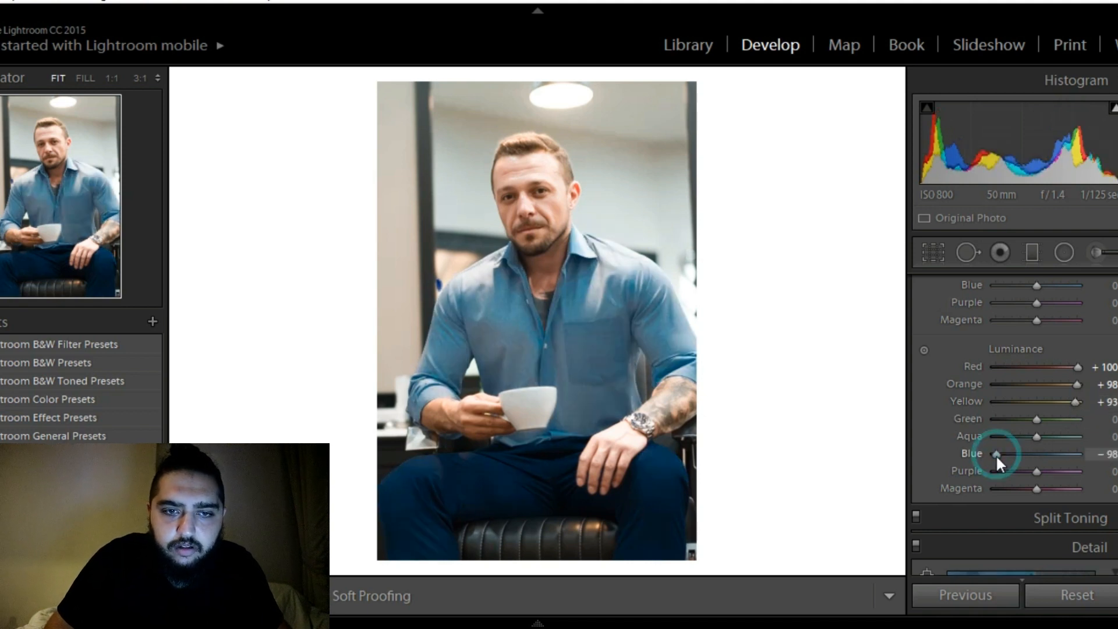
mouse_move(995, 453)
mouse_down()
mouse_move(1077, 455)
mouse_move(1016, 457)
mouse_move(1014, 435)
mouse_move(998, 437)
mouse_move(1041, 438)
mouse_move(1003, 470)
mouse_up()
double_click(1038, 436)
double_click(1007, 471)
Reset the red, orange and yellow luminance to 0
double_click(1078, 365)
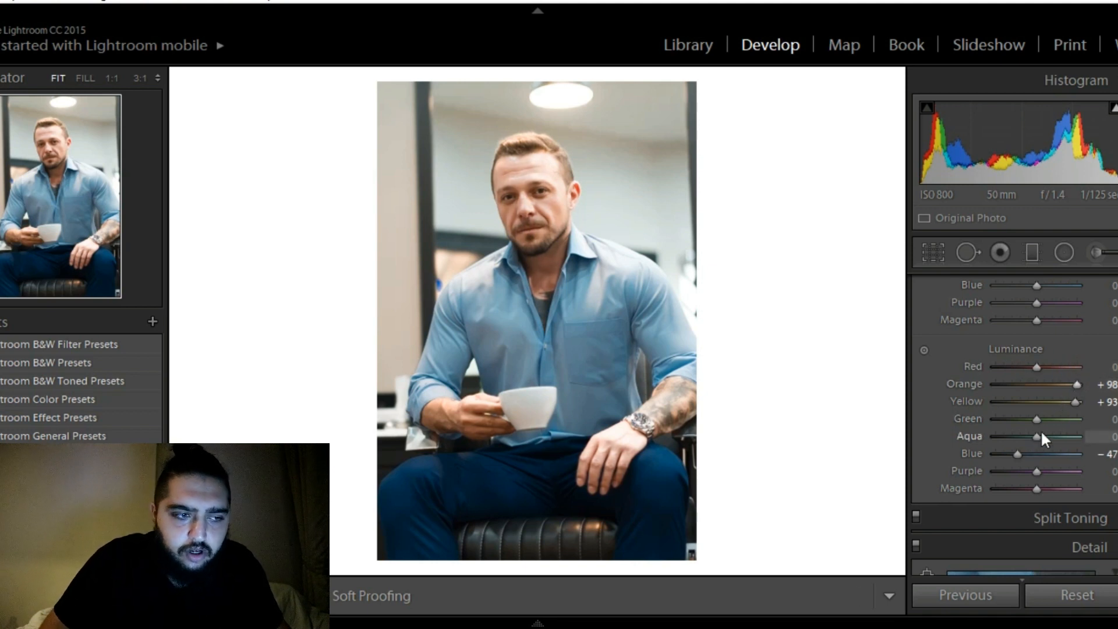
double_click(1075, 385)
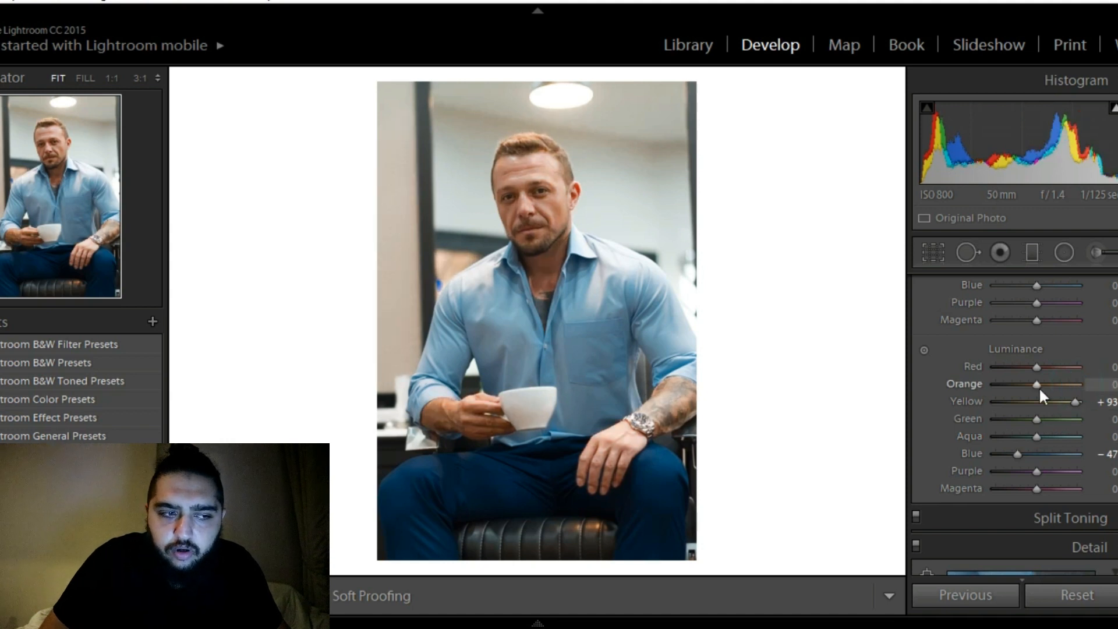
double_click(1073, 400)
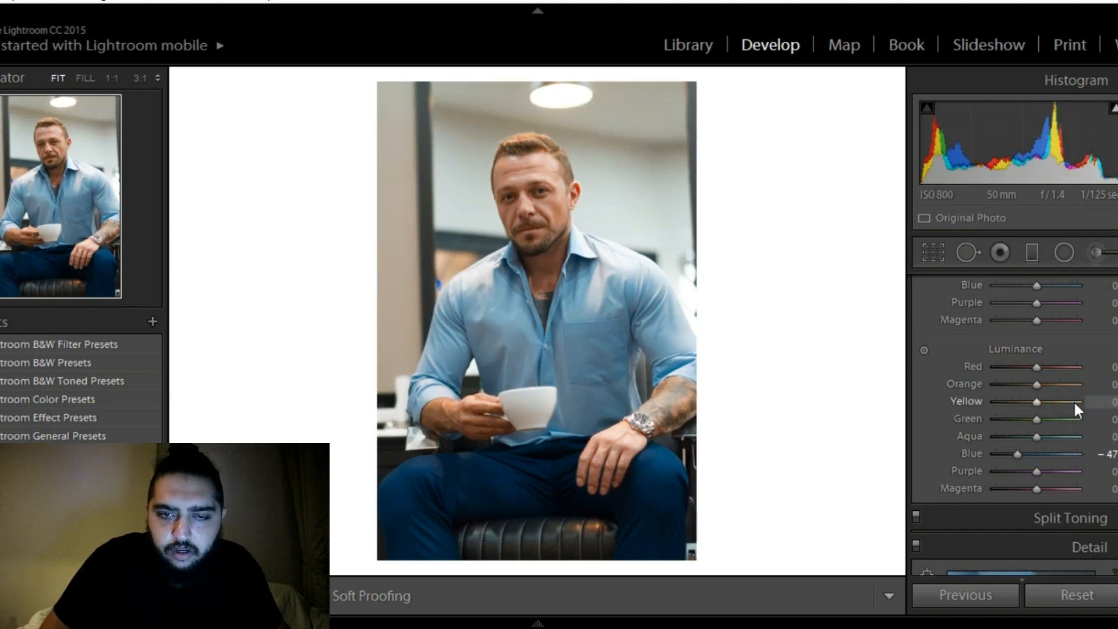
Raise the red luminance to +30
key(Up)
key(Up)
key(Up)
key(Up)
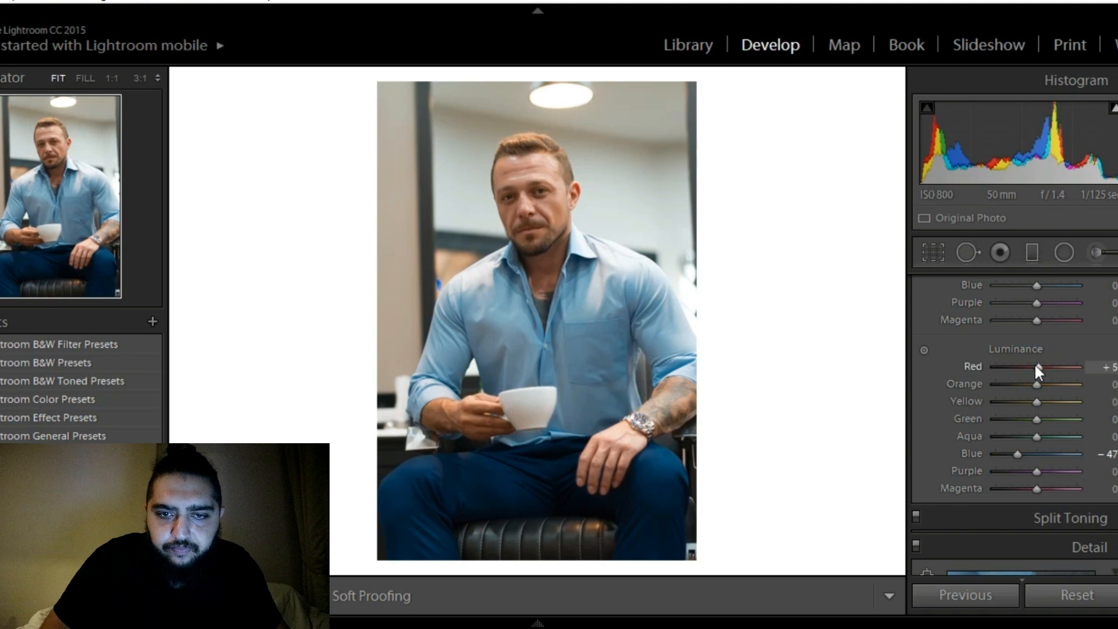
key(Up)
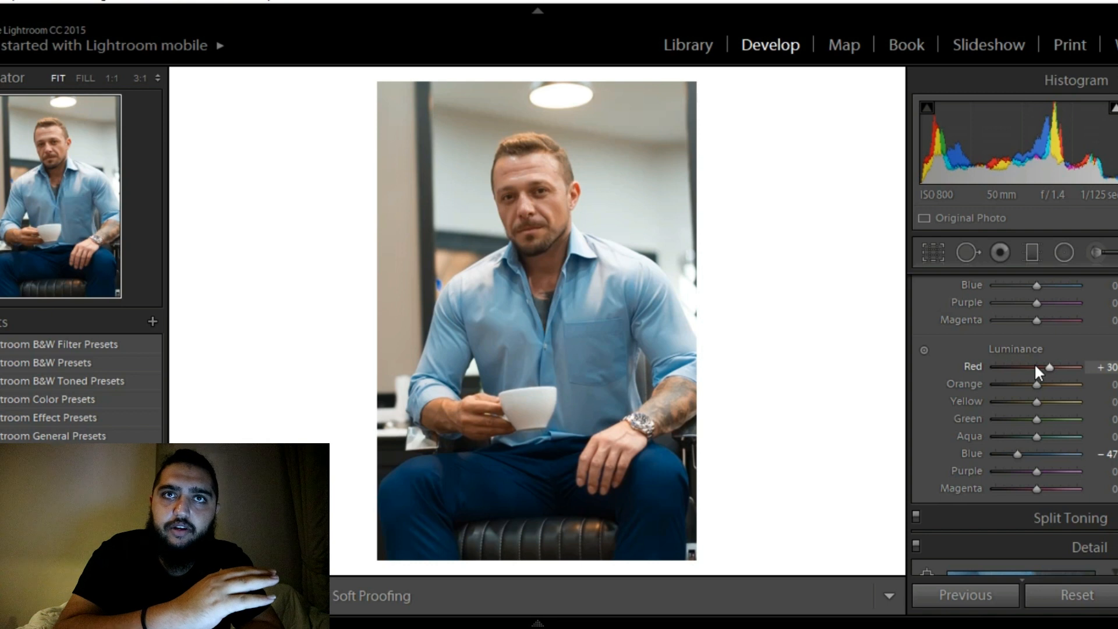
Raise the orange luminance to +20 and the yellow luminance to +30
click(1034, 381)
key(Up)
key(Up)
key(Up)
key(Up)
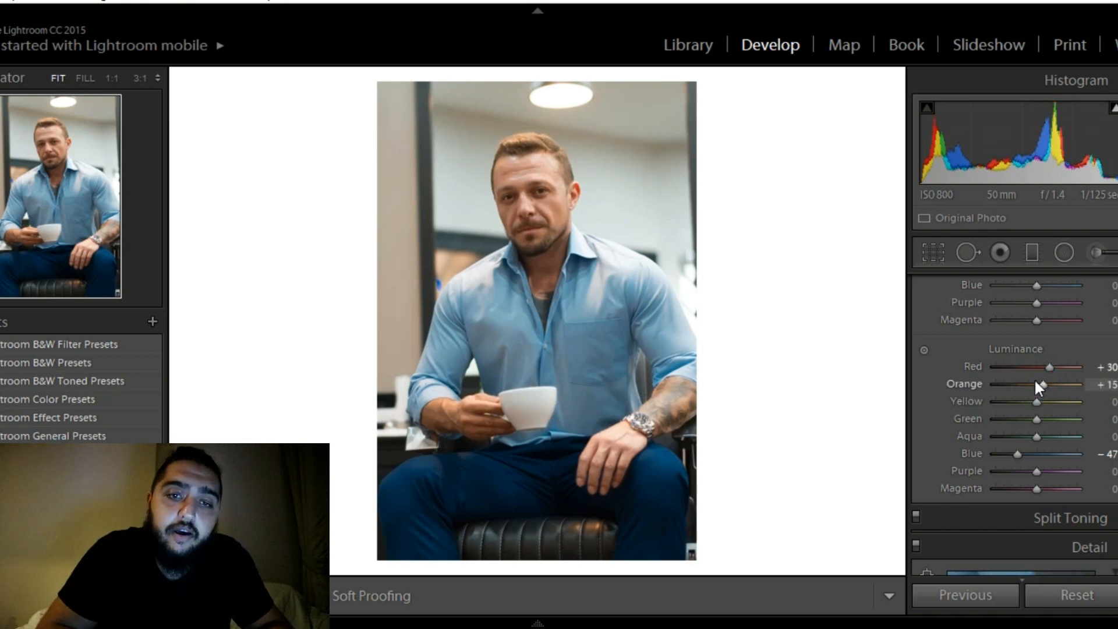
key(Up)
key(Up)
key(Up)
key(Up)
key(Up)
key(Up)
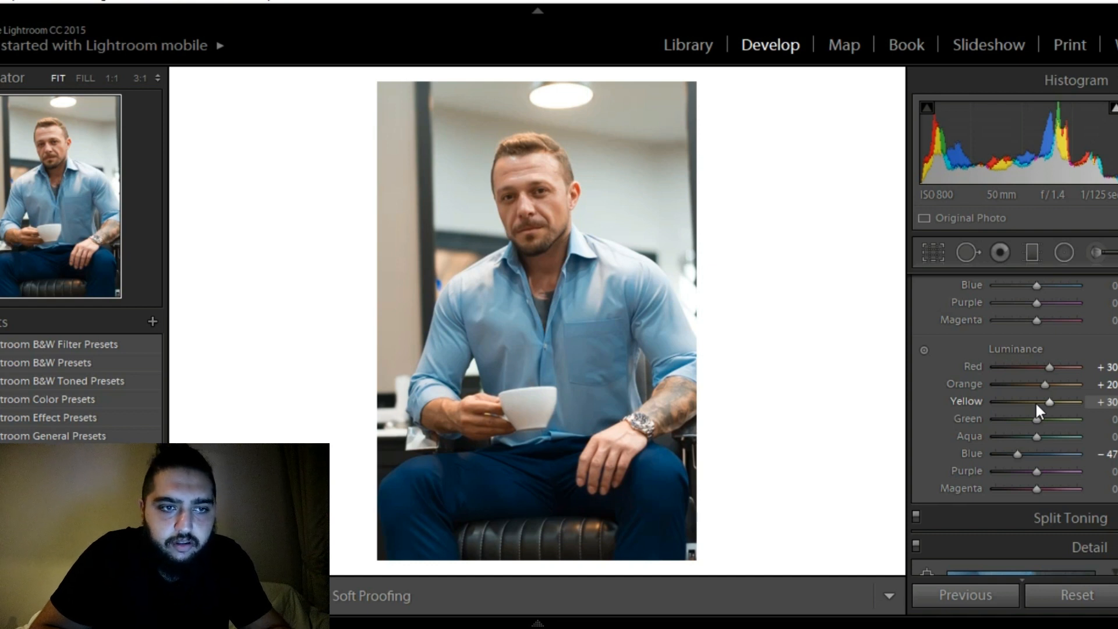
Lower the green luminance to −30
key(Down)
key(Down)
key(Down)
key(Down)
key(Down)
key(Down)
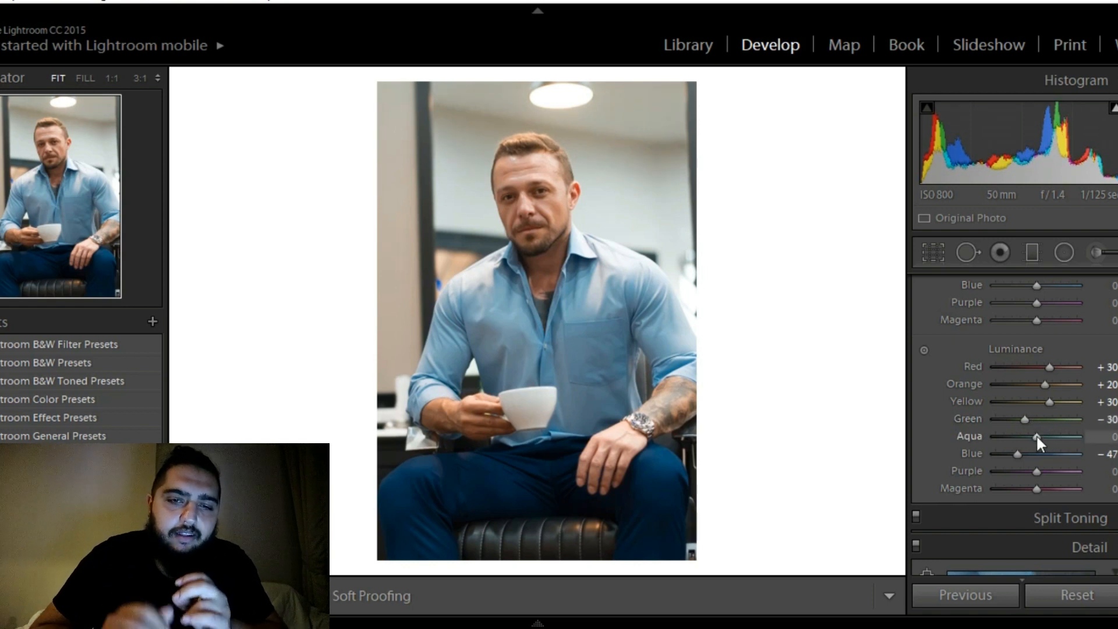
Lower the aqua luminance to −60 to darken the shirt's lighter tones
key(Down)
key(Down)
key(Down)
key(Down)
key(Down)
key(Down)
key(Down)
key(Down)
key(Down)
key(Down)
key(Down)
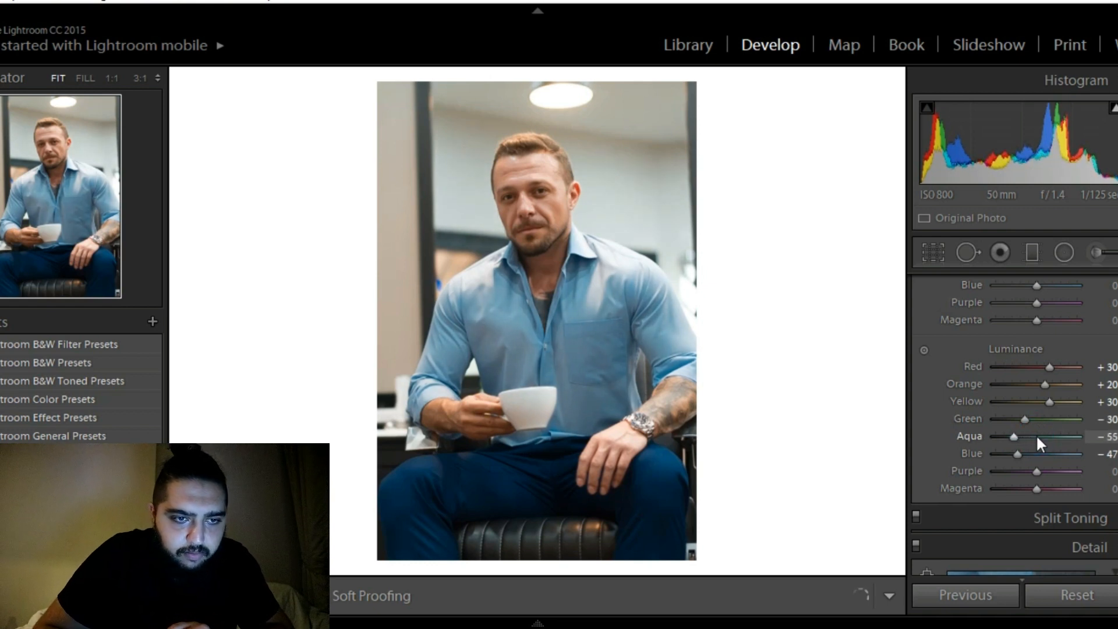
key(Down)
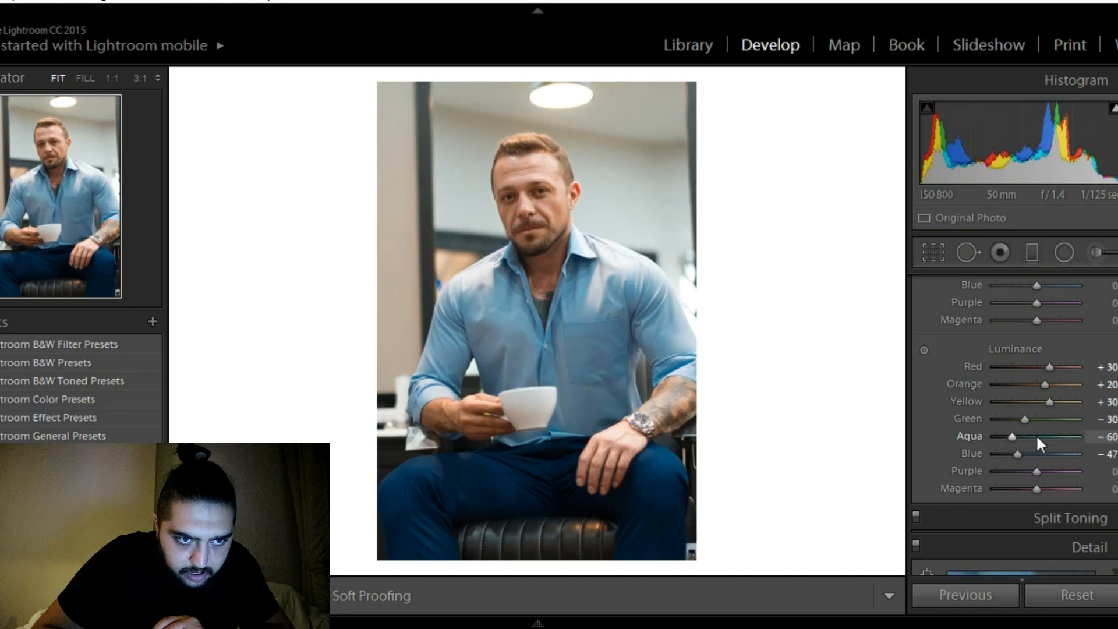
Reset the blue luminance and lower it again in small increments
double_click(1020, 452)
key(Down)
key(Down)
key(Down)
key(Down)
key(Down)
key(Down)
key(Down)
key(Down)
key(Down)
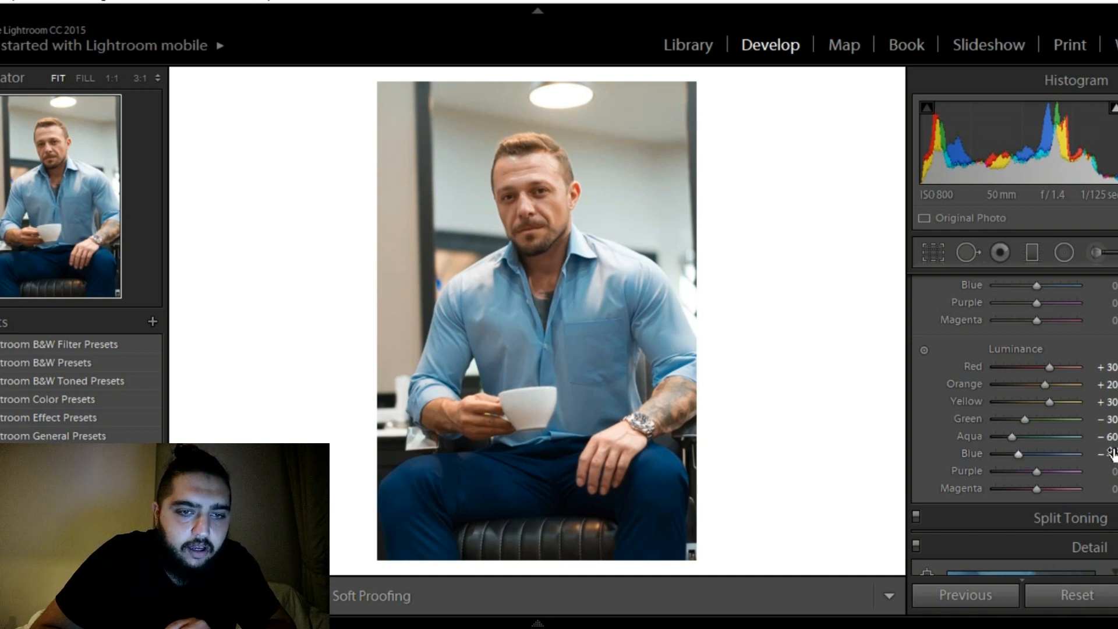
Lower the red saturation to −50
scroll(1014, 425, up, 1)
scroll(1014, 425, up, 5)
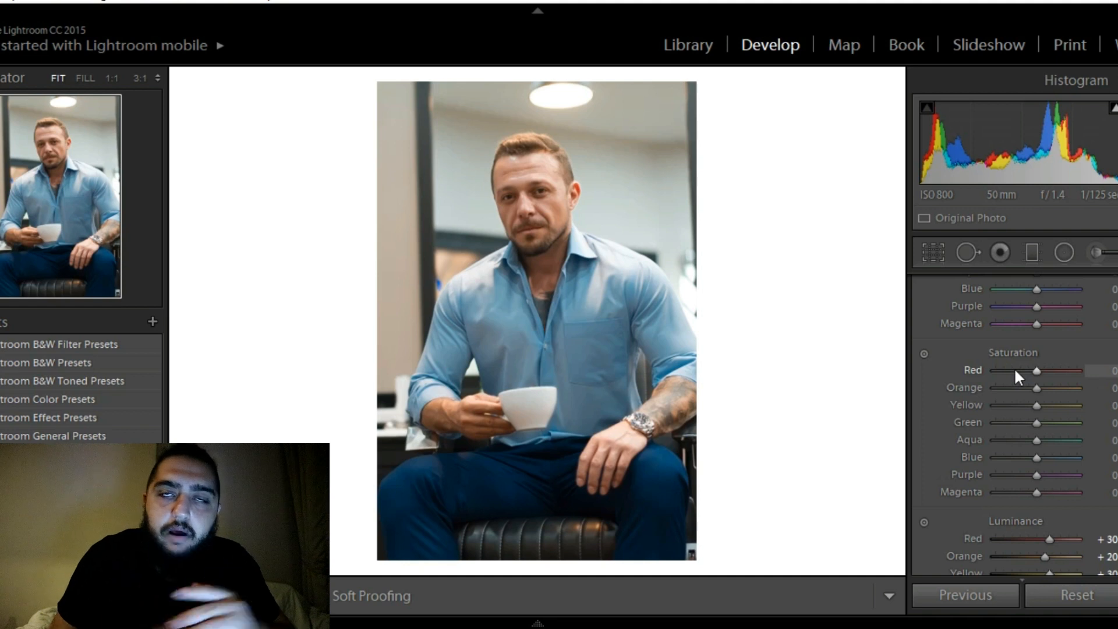
key(Down)
key(Down)
key(Down)
key(Down)
key(Down)
key(Down)
key(Down)
key(Down)
key(Down)
key(Down)
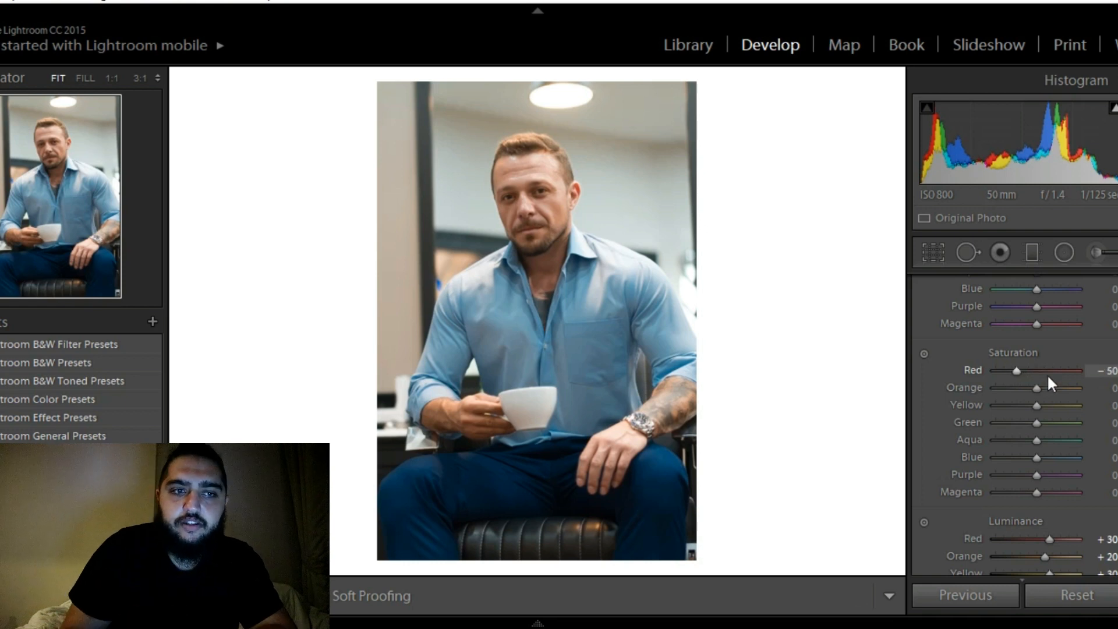
Lower the orange saturation to −50 and the yellow saturation to −40
click(1033, 385)
key(Down)
key(Down)
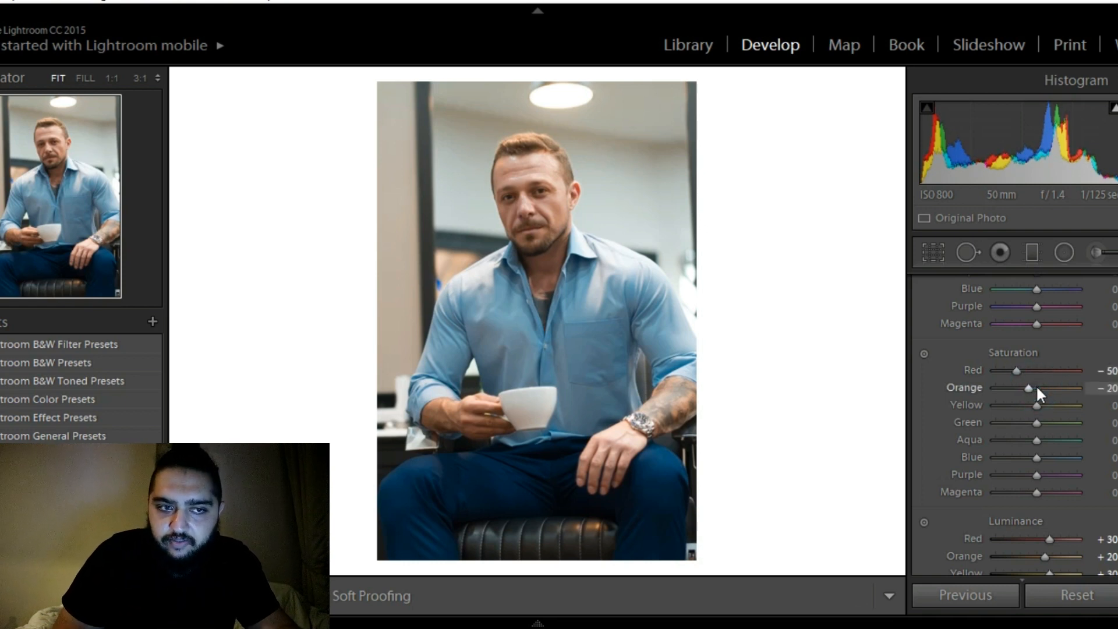
key(Down)
key(Down)
key(Down)
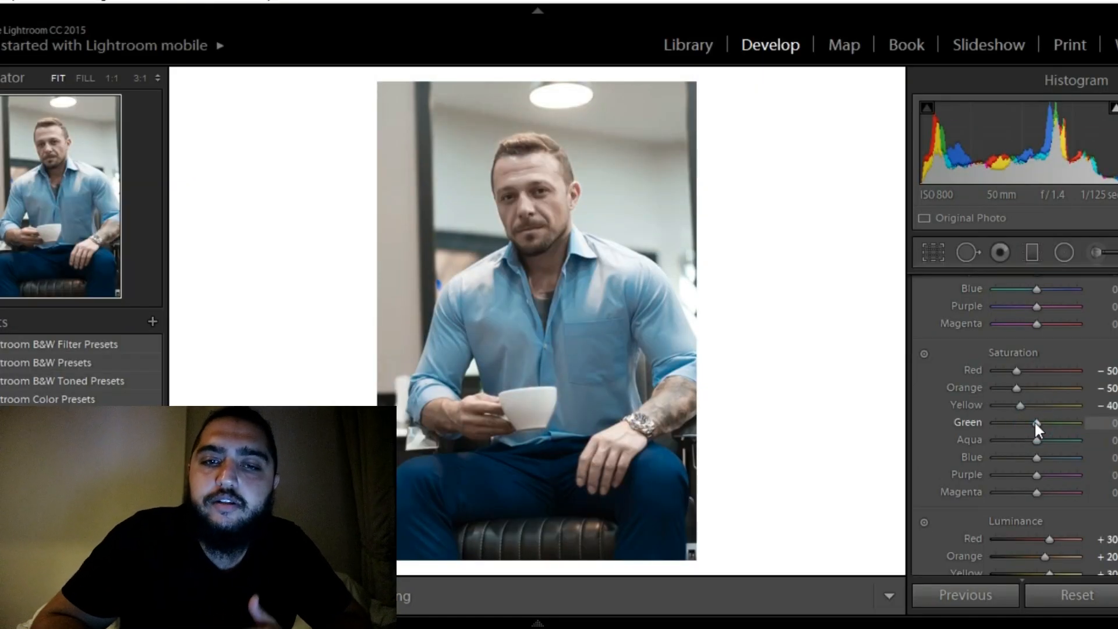
Lower the green saturation to −55 and the aqua saturation to −60
scroll(1034, 420, down, 6)
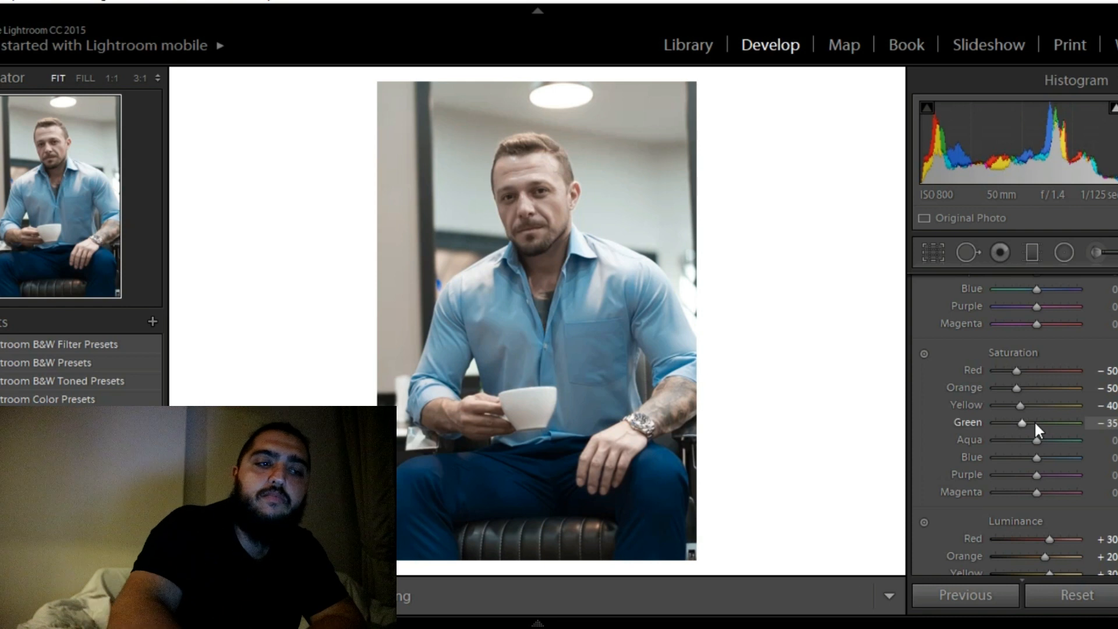
scroll(1033, 420, down, 3)
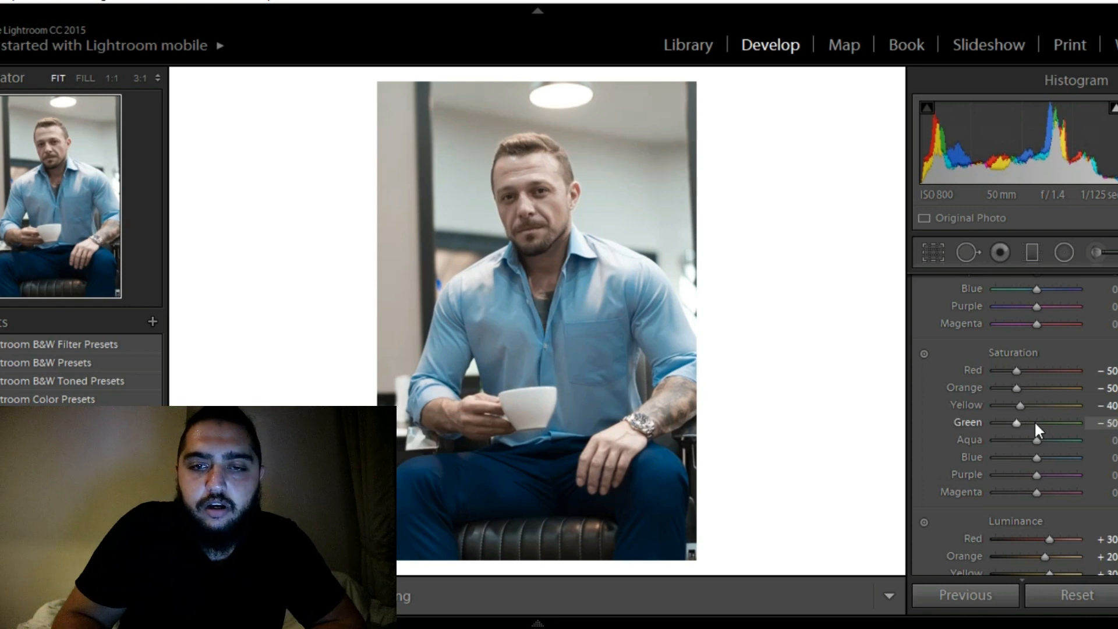
click(1034, 439)
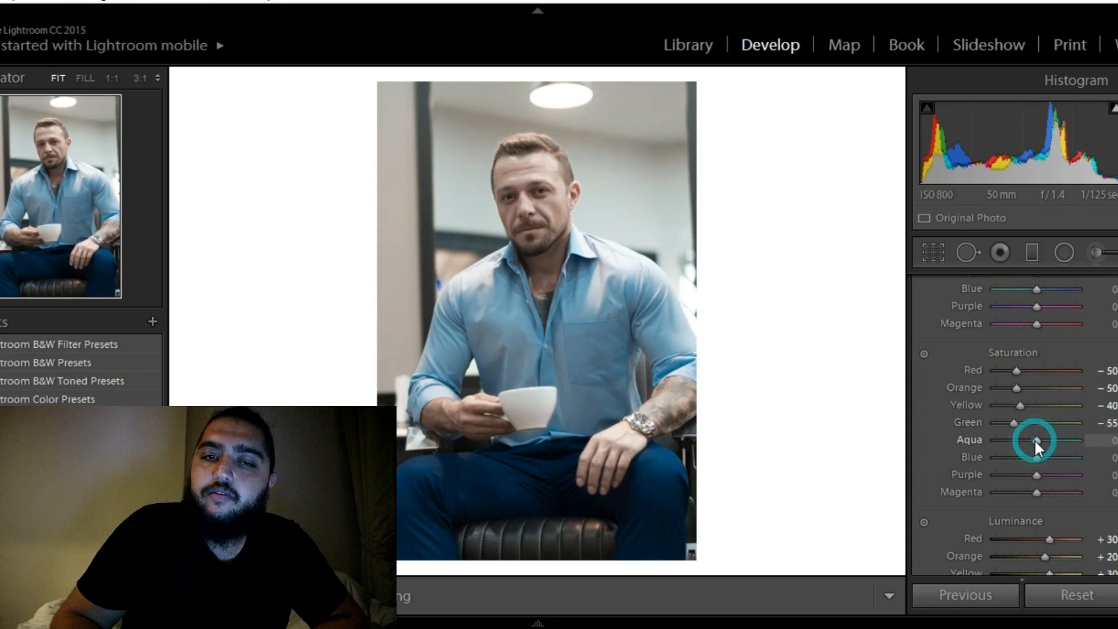
scroll(1033, 439, down, 3)
scroll(1034, 439, down, 5)
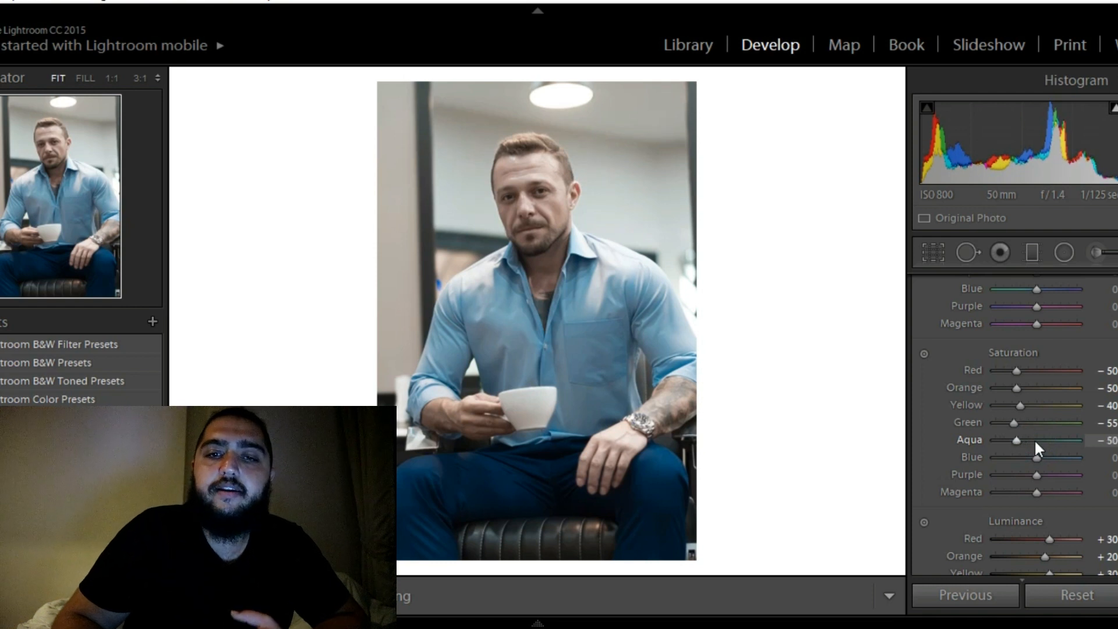
Lower the blue saturation to −65 to mute the shirt and trousers
click(1036, 452)
scroll(1036, 451, down, 3)
scroll(1038, 455, down, 10)
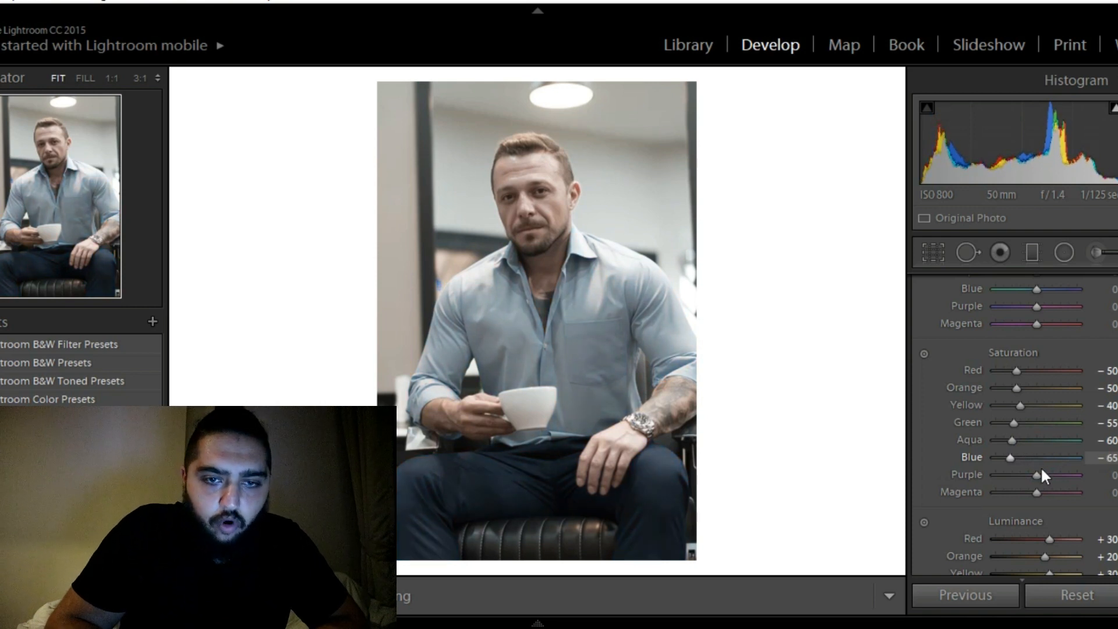
Lower the purple saturation to −75 and the magenta saturation to −67
scroll(1038, 472, down, 17)
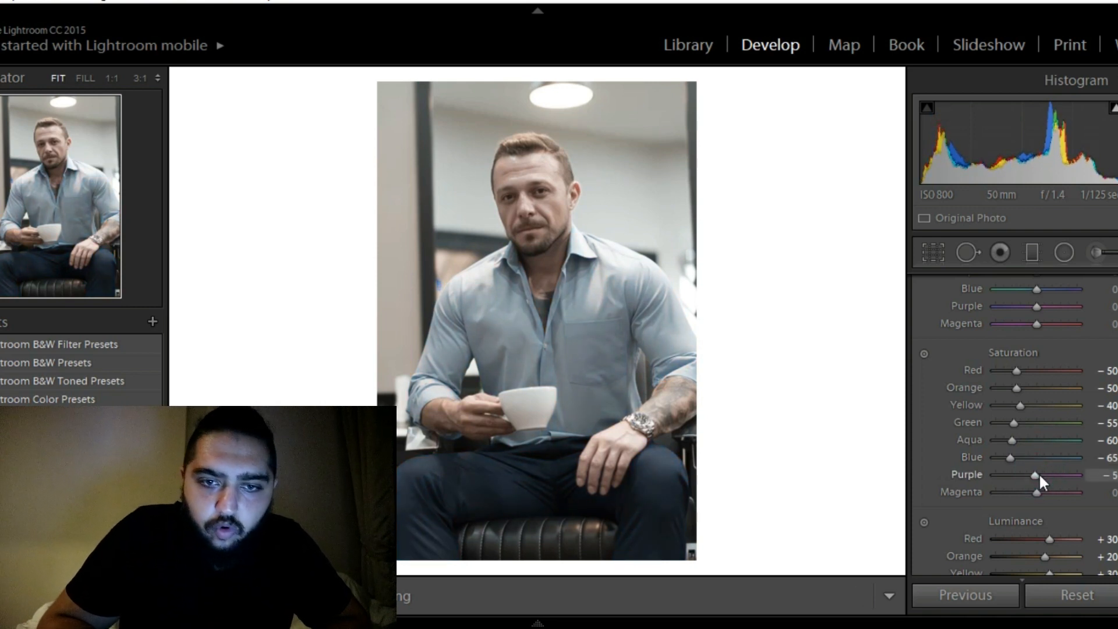
scroll(1038, 473, up, 2)
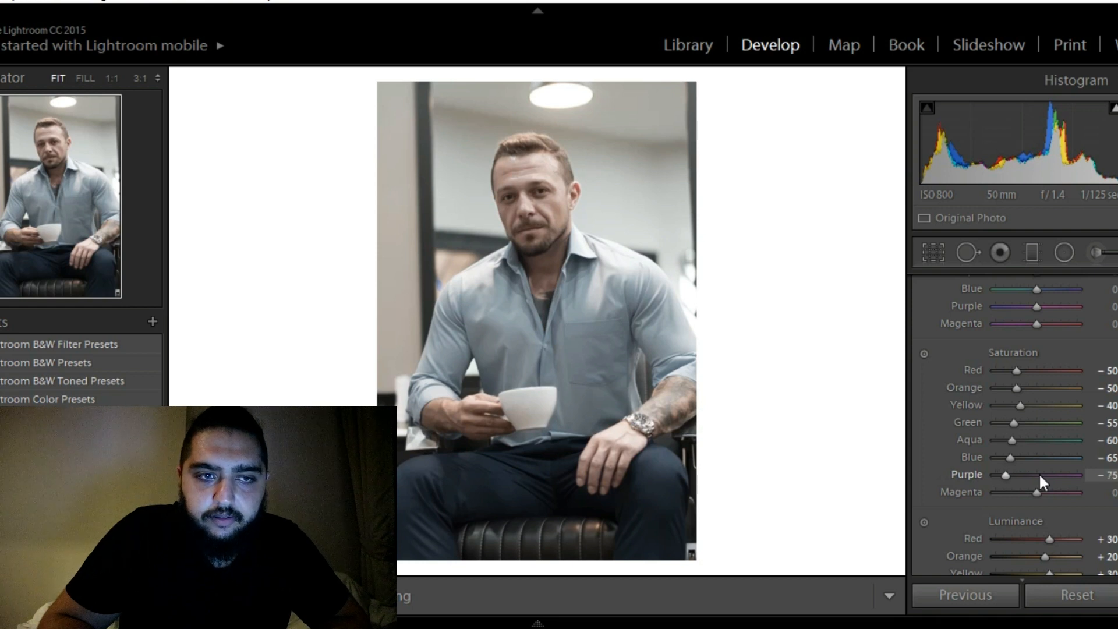
click(1009, 492)
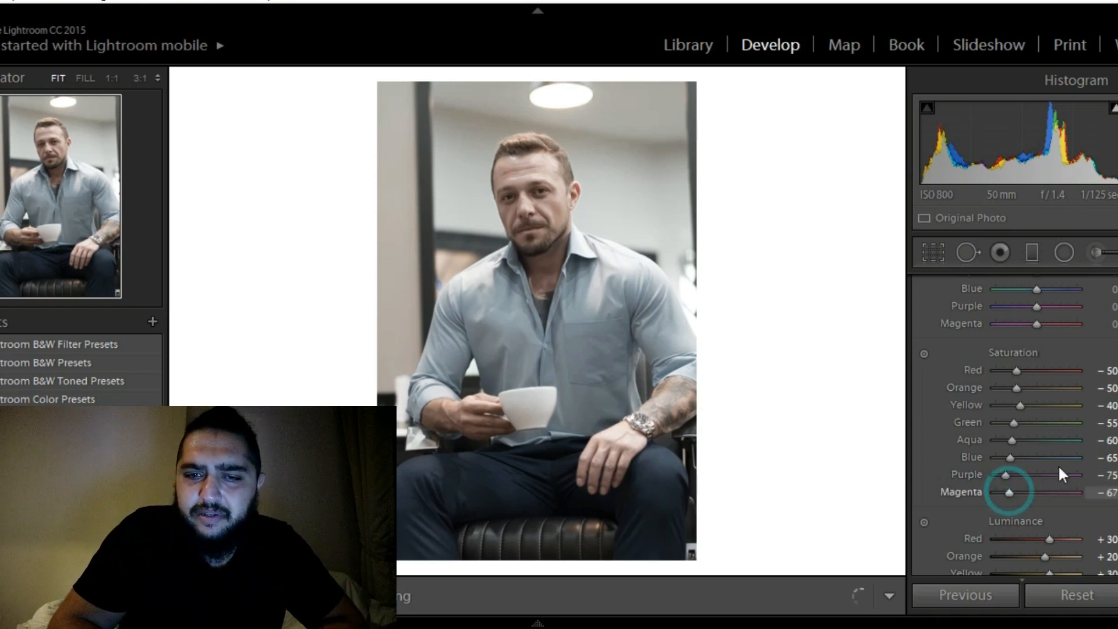
Shift the red hue to +10 and the orange hue to −5
scroll(1018, 425, up, 4)
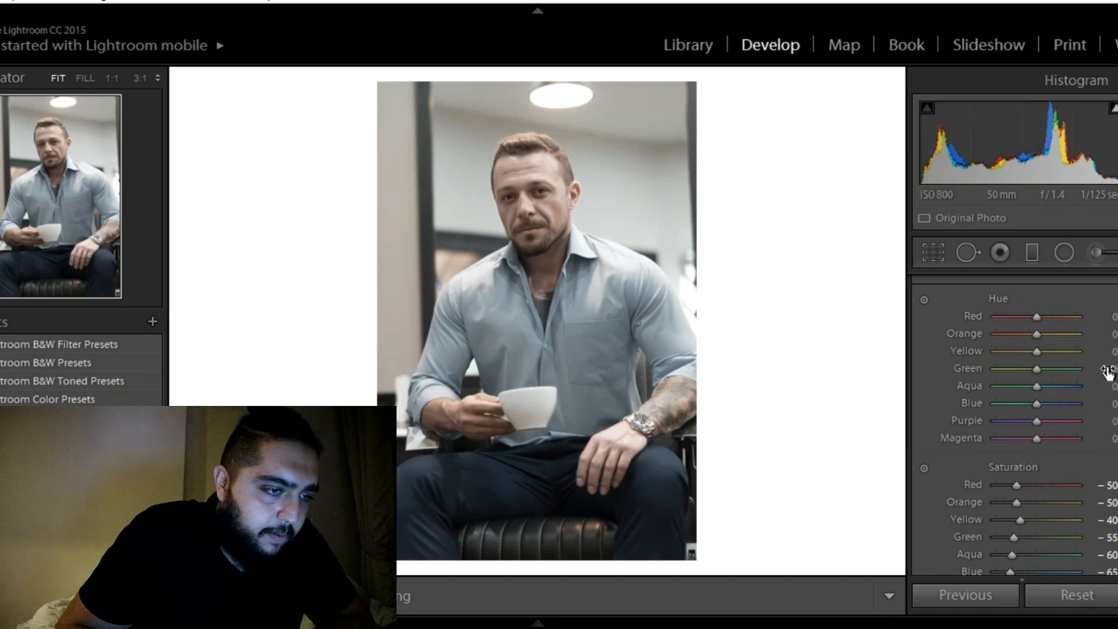
click(1037, 315)
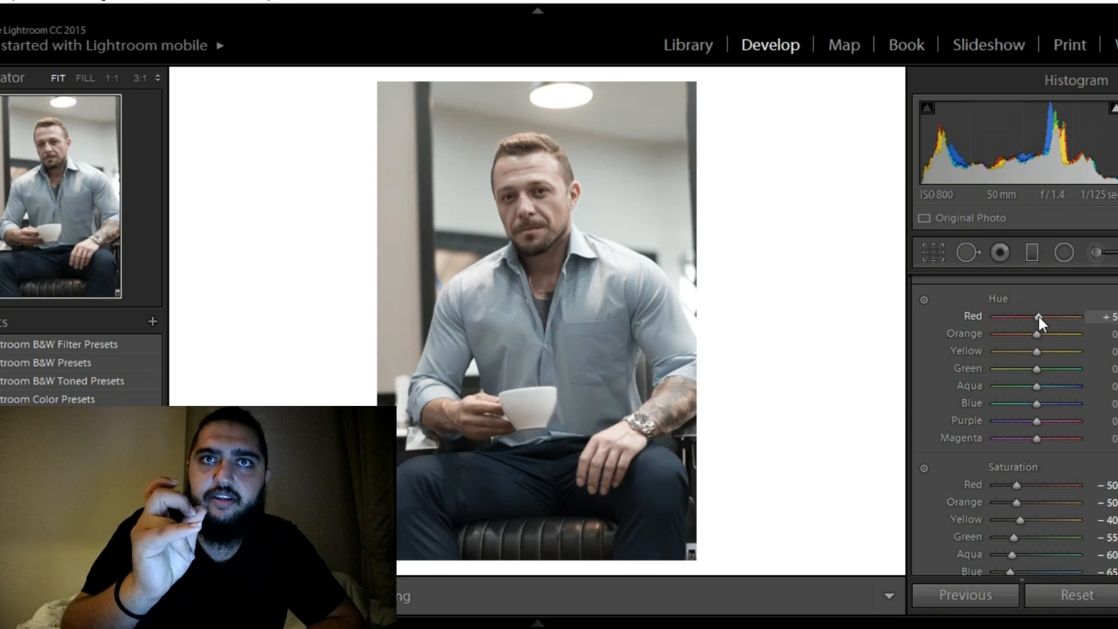
click(1037, 314)
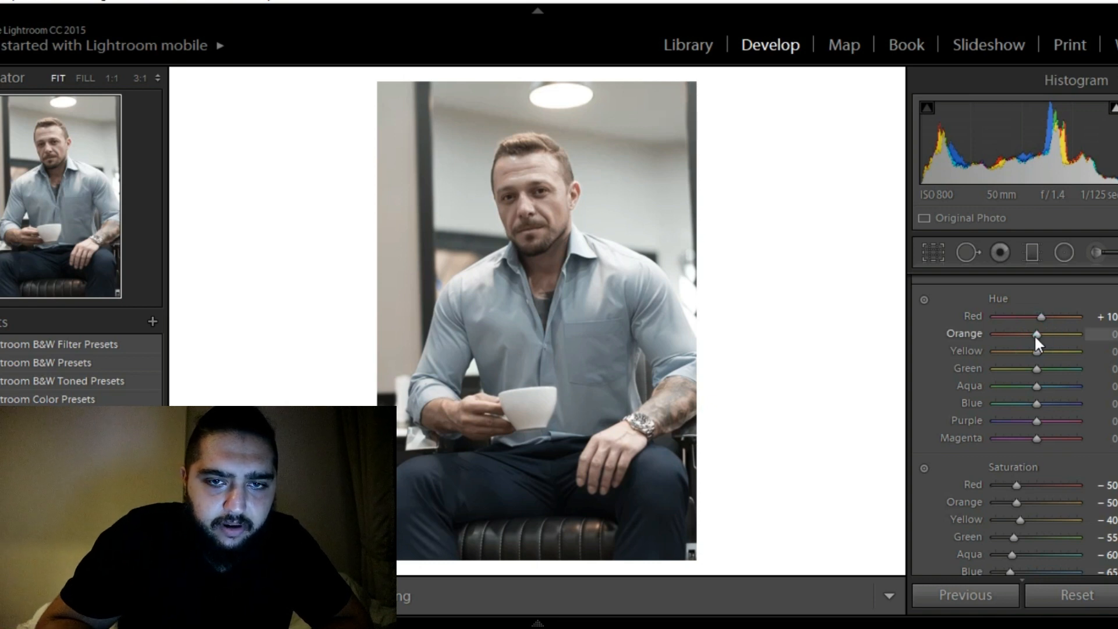
click(1034, 334)
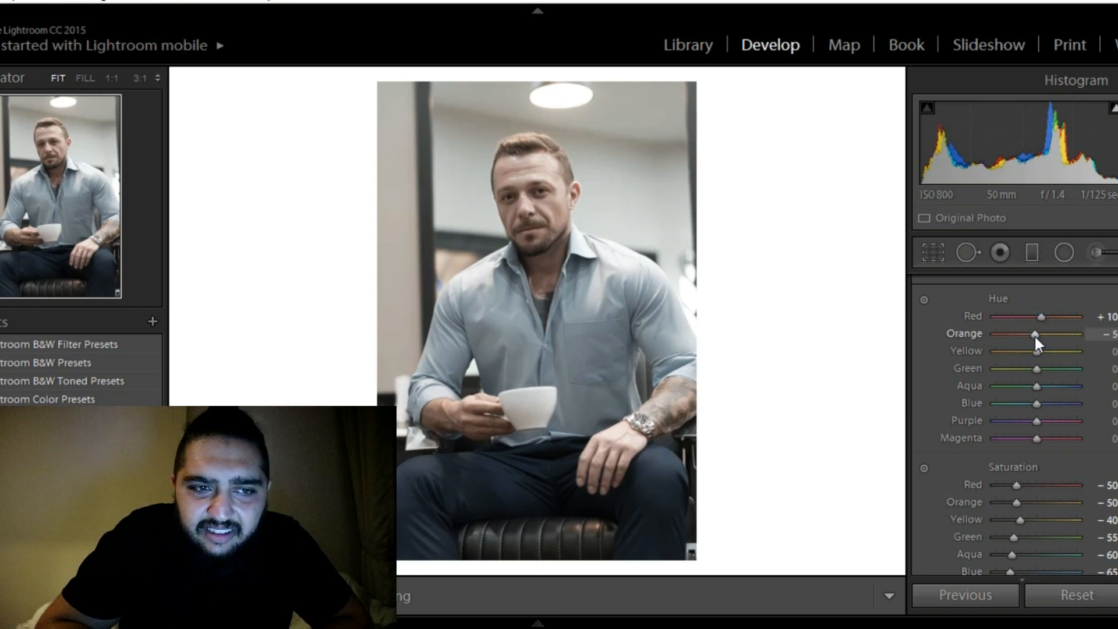
Lower the yellow hue to −20
click(1034, 351)
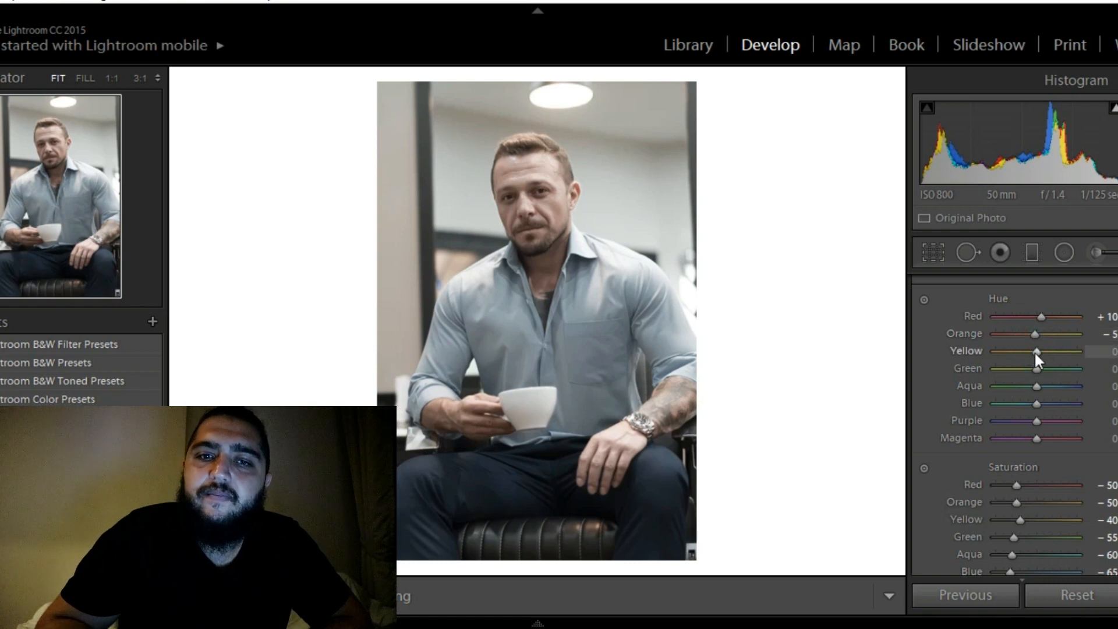
click(1034, 350)
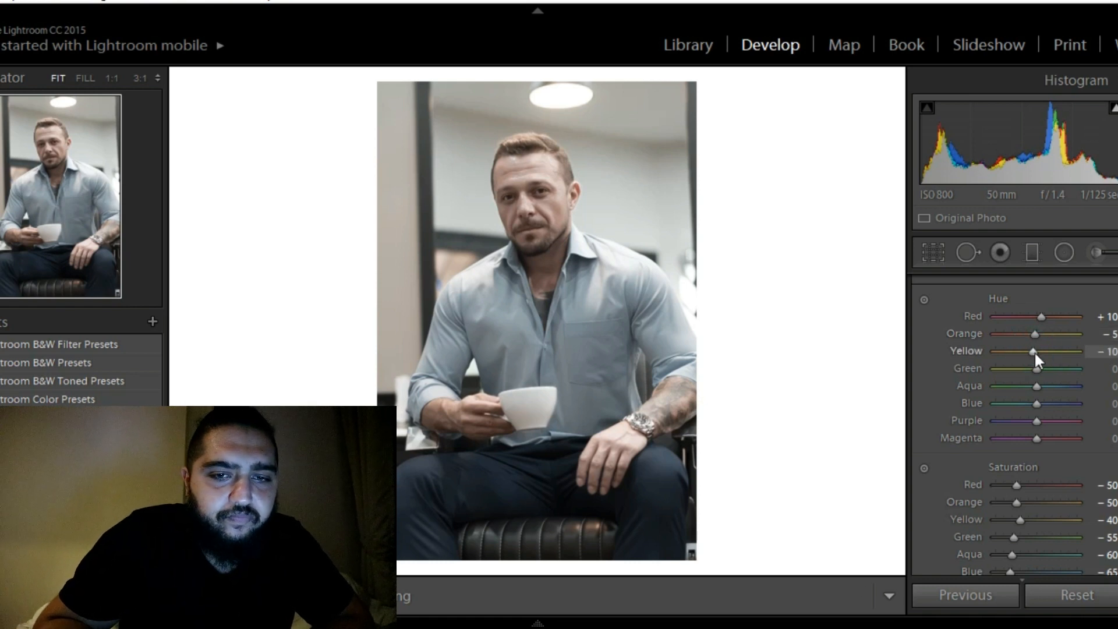
click(1034, 351)
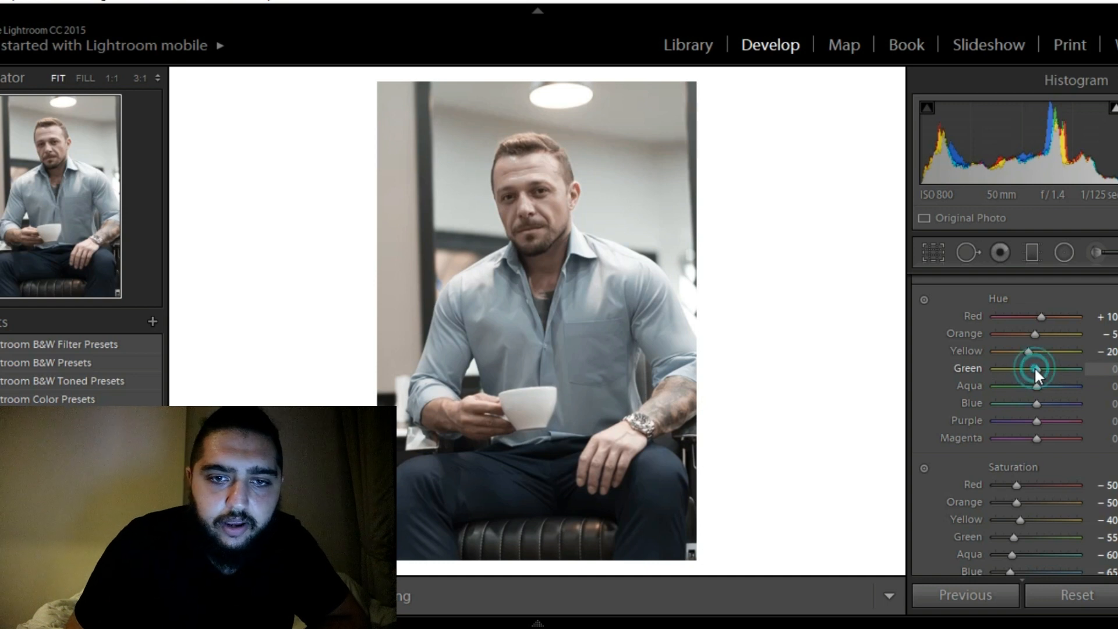
Raise the green hue to +65
key(Up)
key(Up)
key(Up)
key(Up)
key(Up)
key(Up)
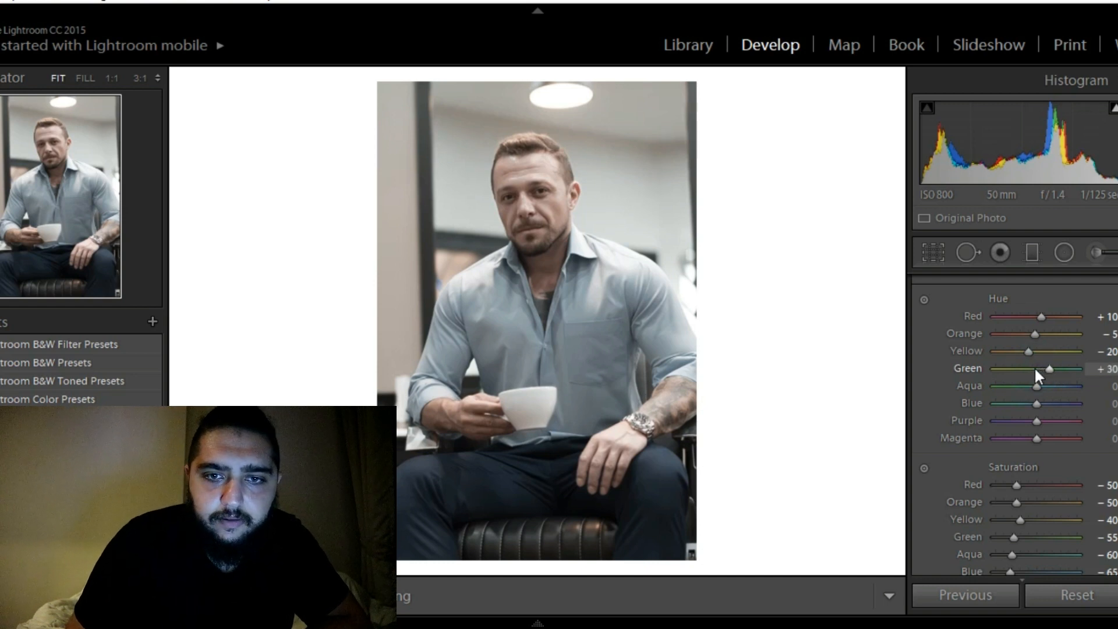
key(Up)
key(Up)
key(Up)
key(Up)
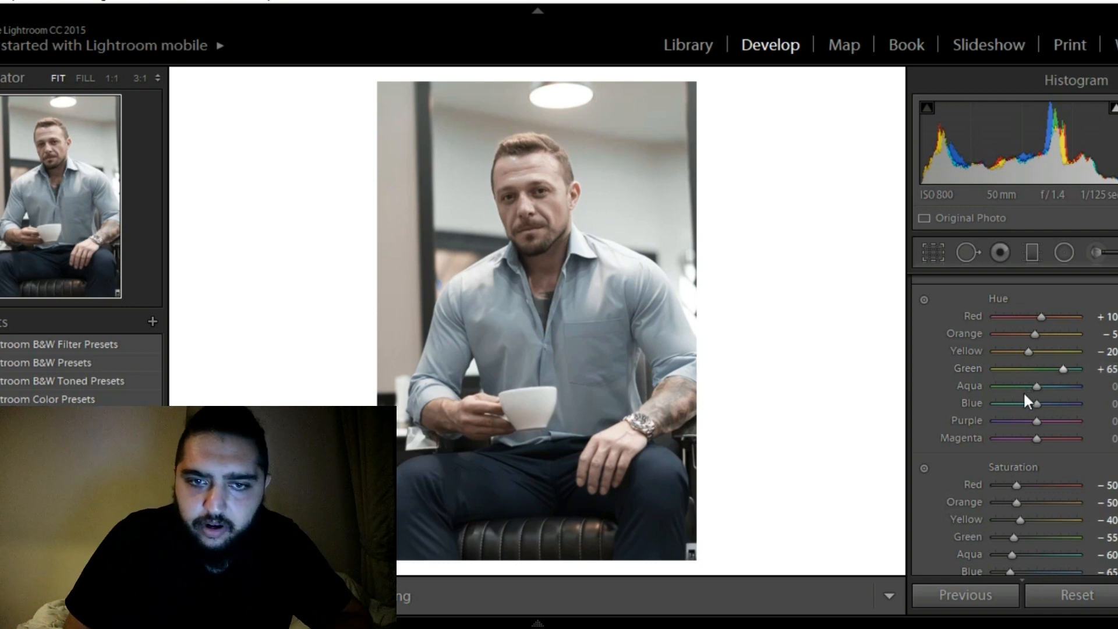
Try shifting the aqua hue to +67 and the blue hue to +69, and reset both shifts
mouse_move(1036, 386)
mouse_down()
mouse_move(1077, 386)
mouse_move(1043, 390)
mouse_up()
click(1064, 404)
click(1063, 389)
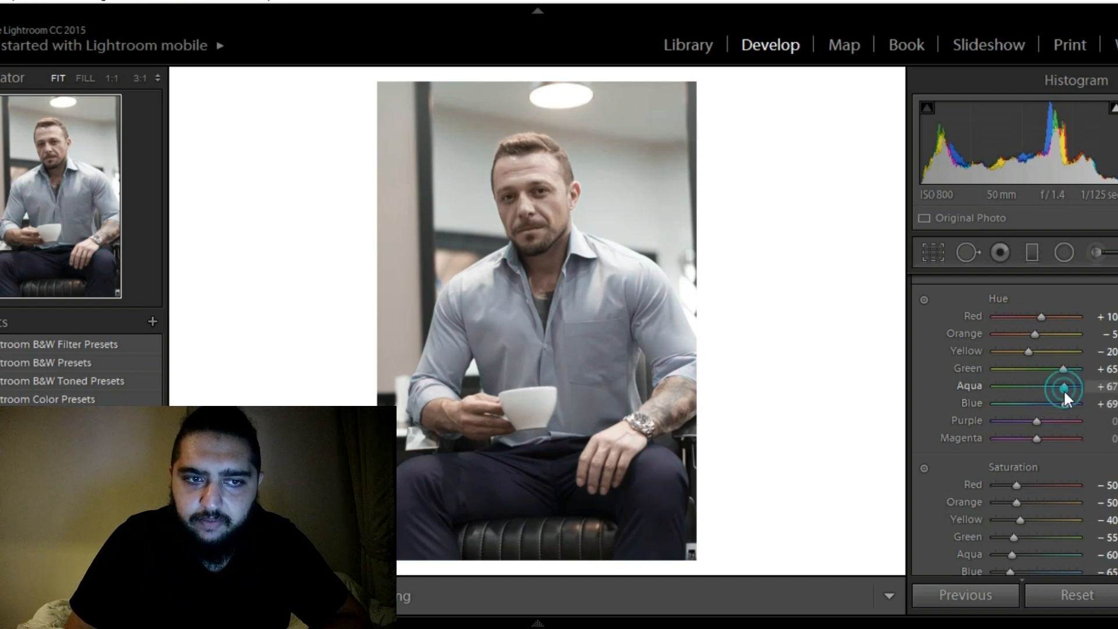
double_click(1062, 388)
double_click(1064, 399)
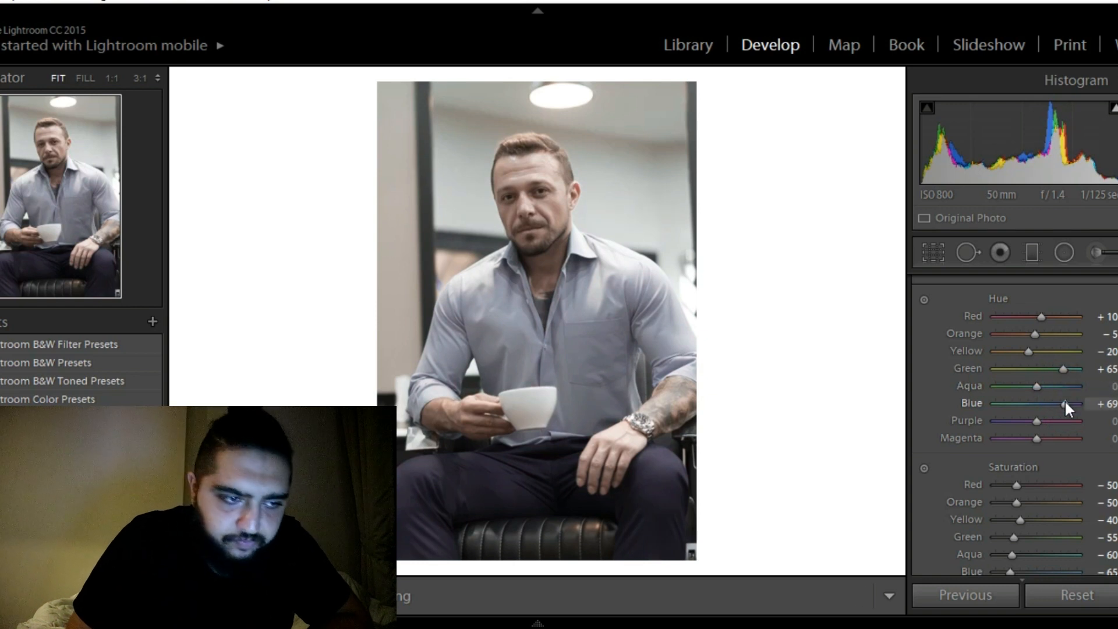
Lower the blue hue to −15 to shift the shirt and trousers towards teal
key(Down)
key(Down)
key(Down)
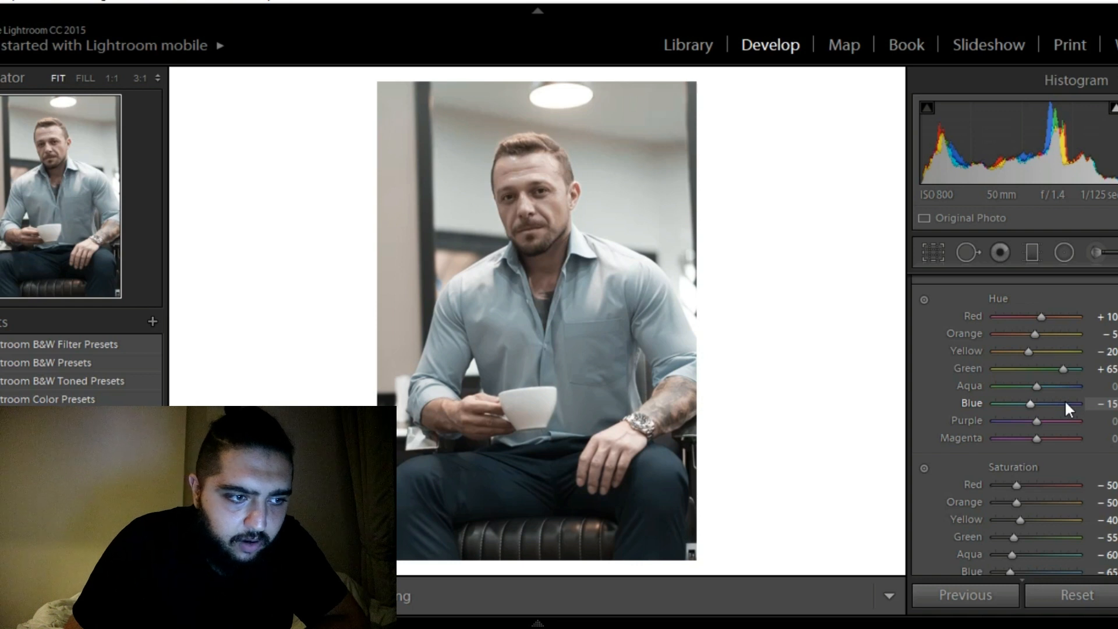
Add four points along the RGB tone curve, in the highlights, midtones, shadows and deepest shadows
scroll(1014, 427, up, 4)
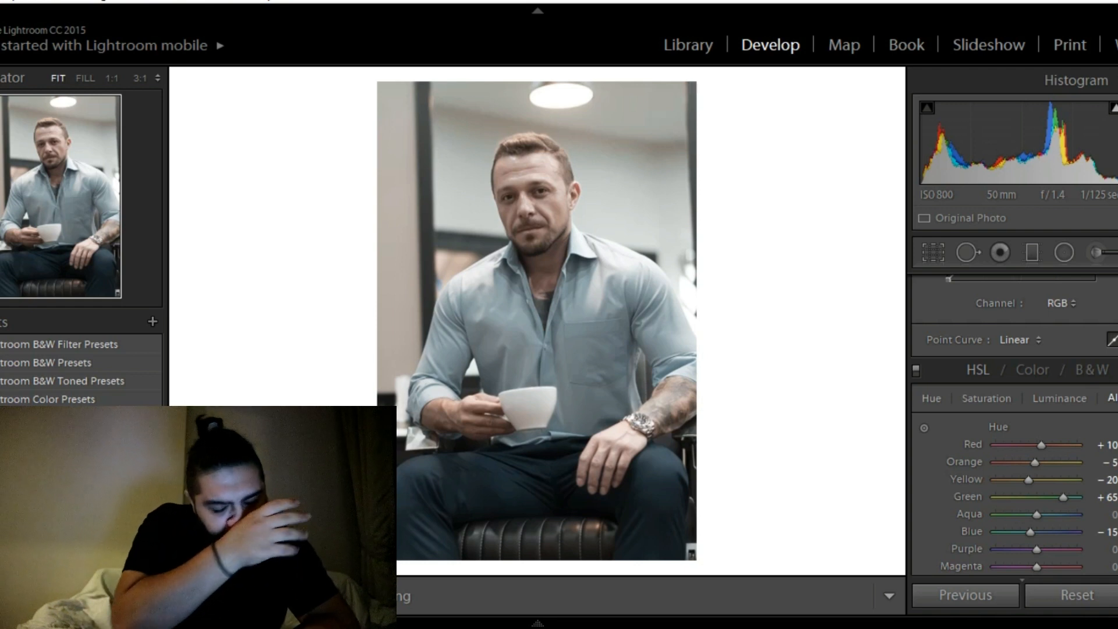
scroll(1013, 425, up, 4)
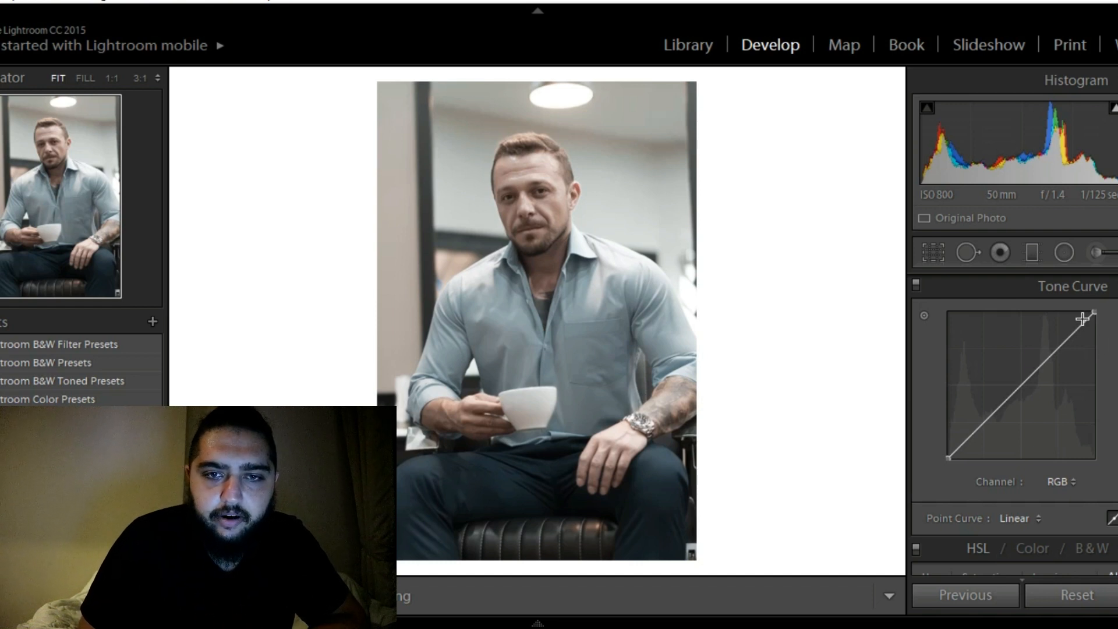
click(1061, 346)
drag(1061, 346, 1061, 348)
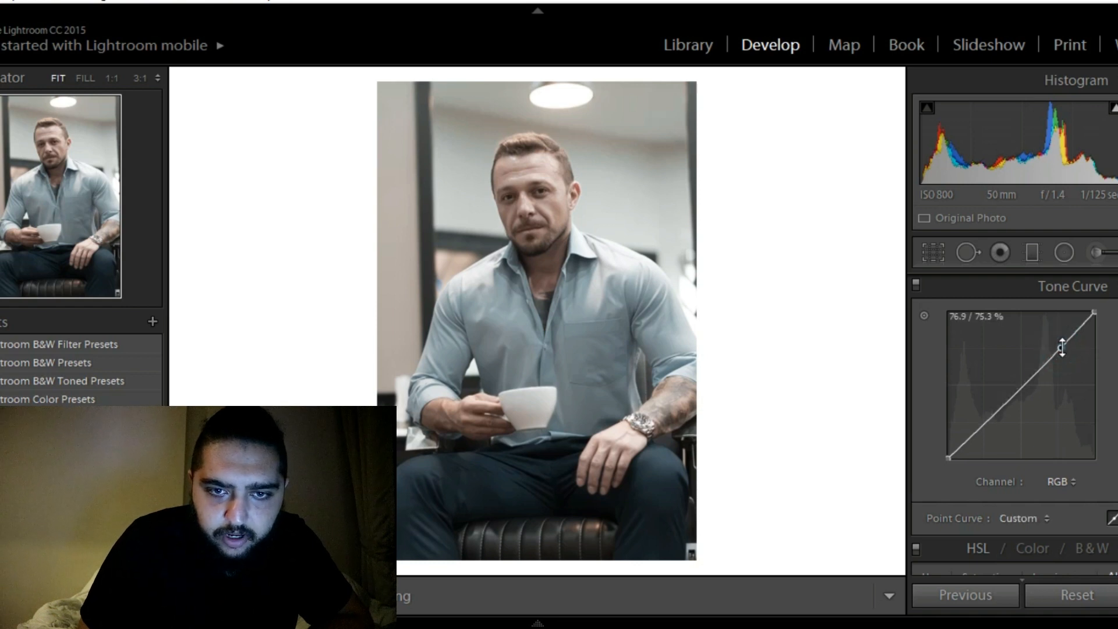
click(1022, 389)
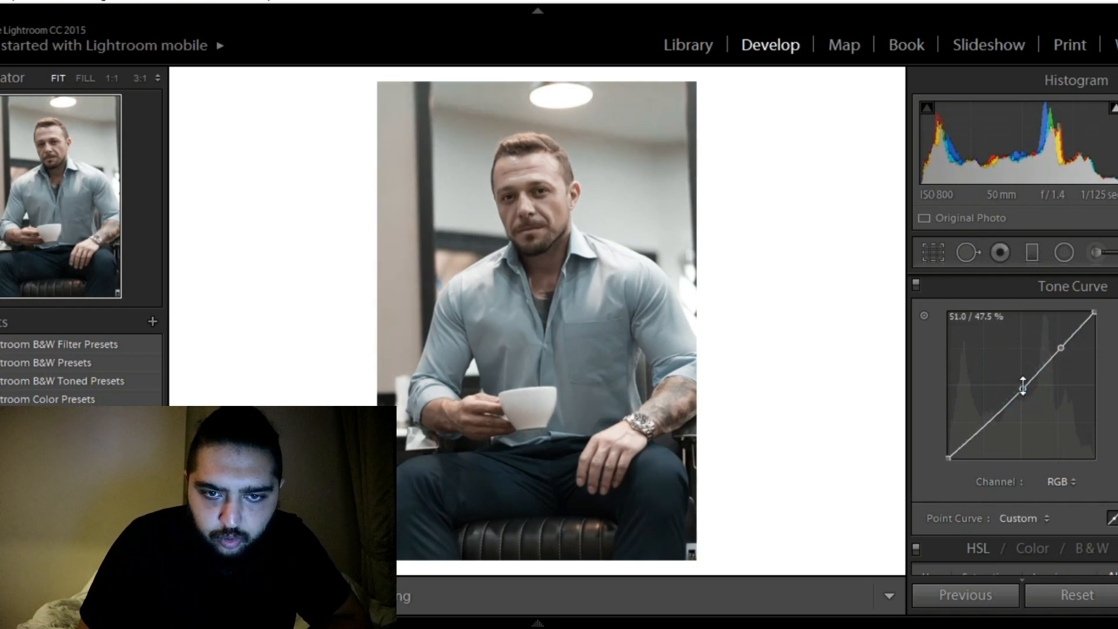
click(991, 418)
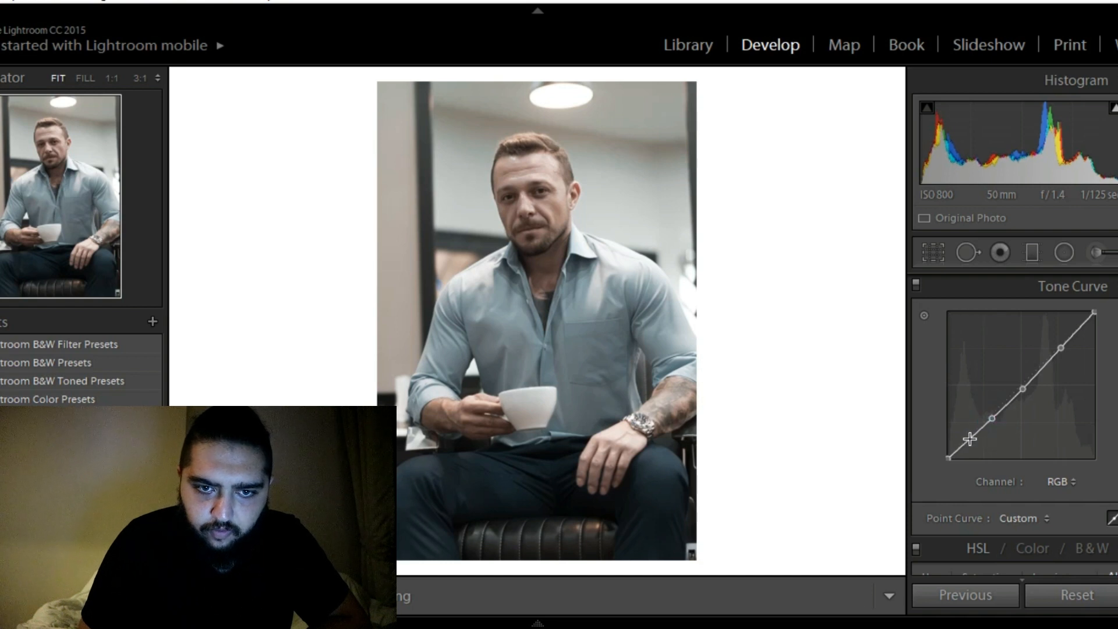
click(970, 438)
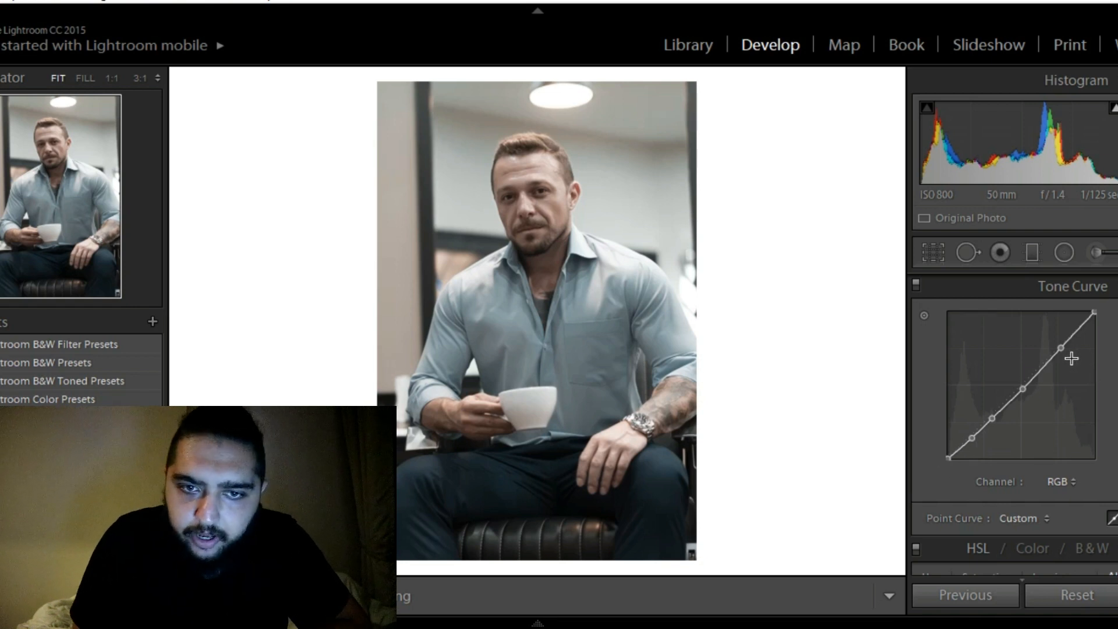
Lift the curve's highlight and midtone points slightly, lower the shadow points, the deepest to 17.6 / 5.9 %, and compare before and after
drag(1059, 347, 1058, 346)
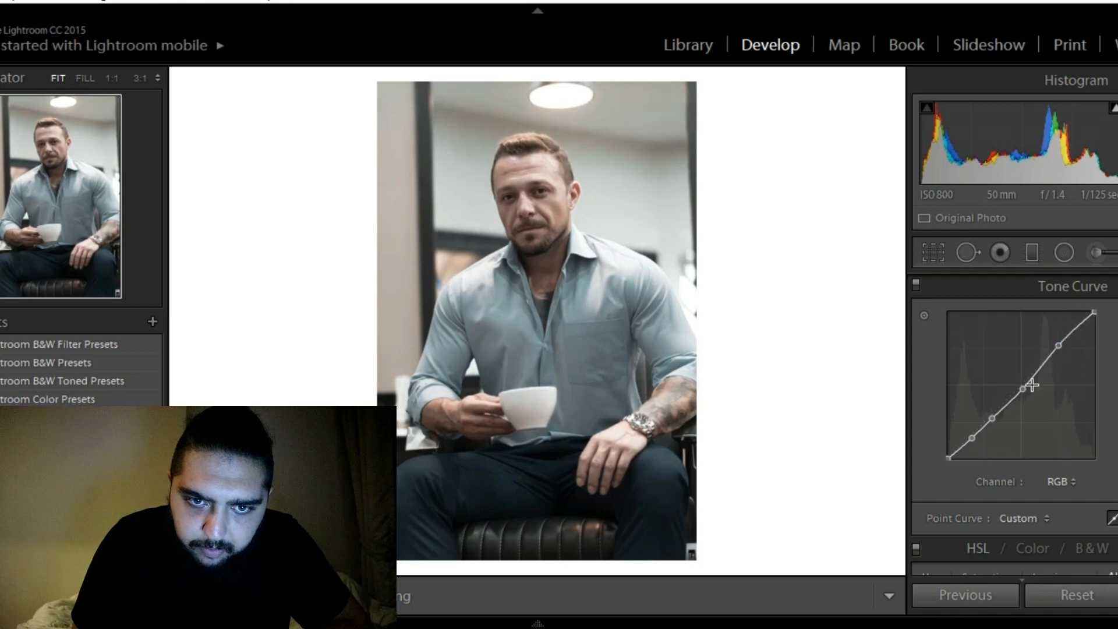
drag(1024, 389, 1021, 386)
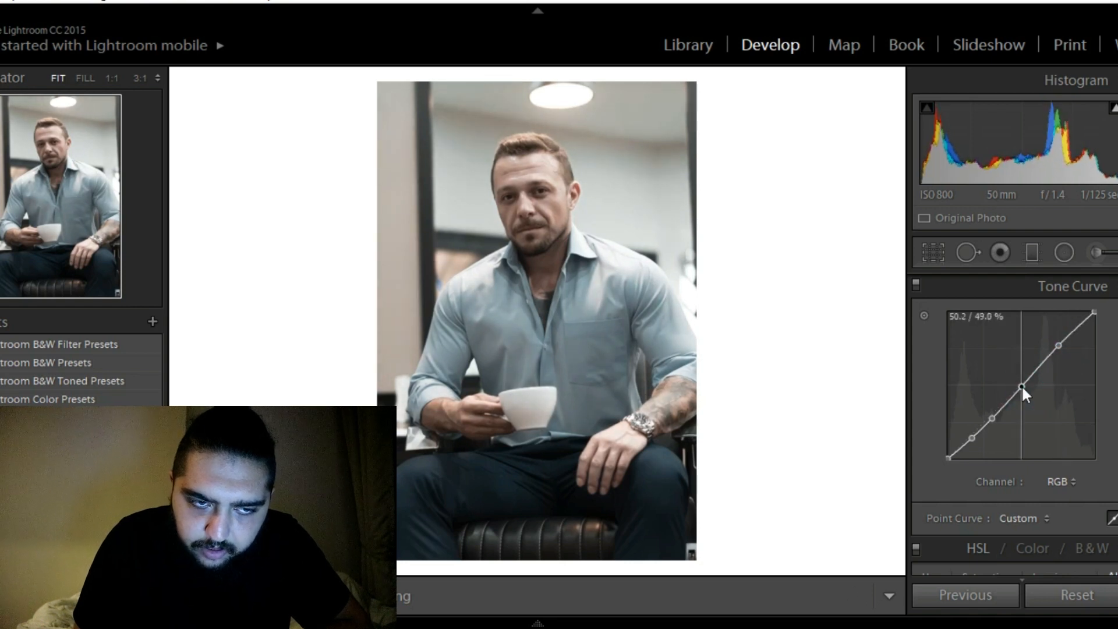
drag(992, 419, 994, 422)
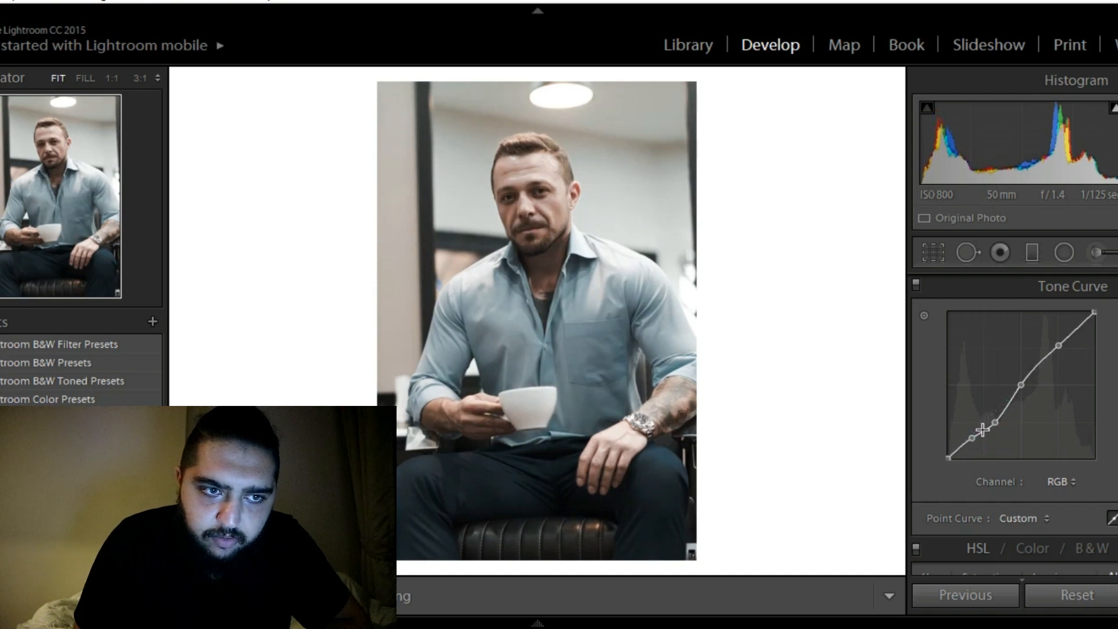
drag(973, 439, 972, 449)
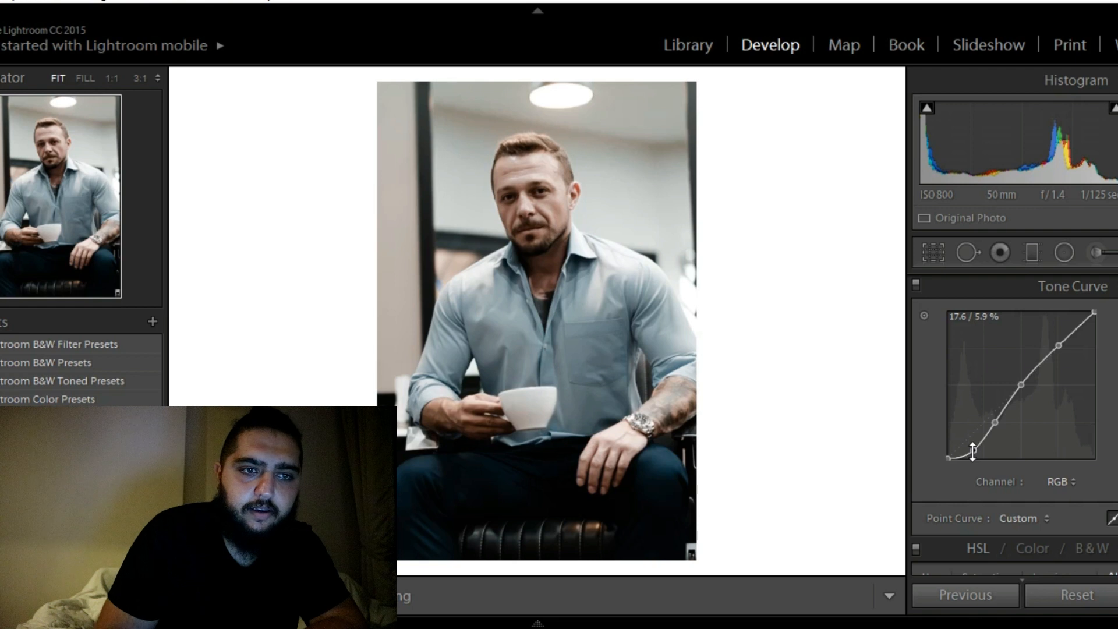
key(y)
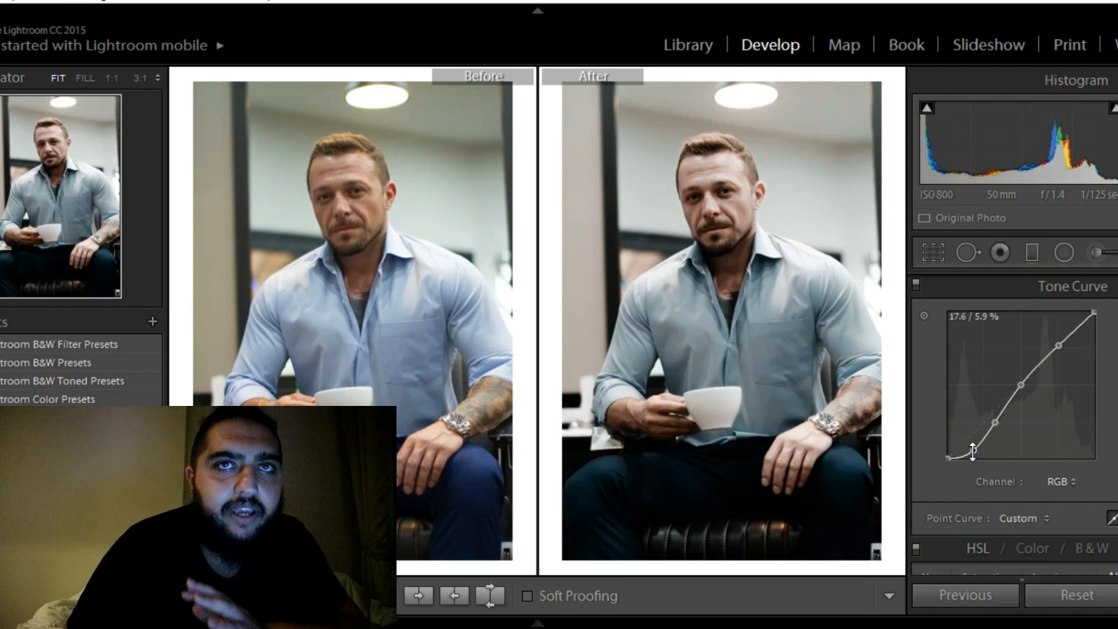
key(y)
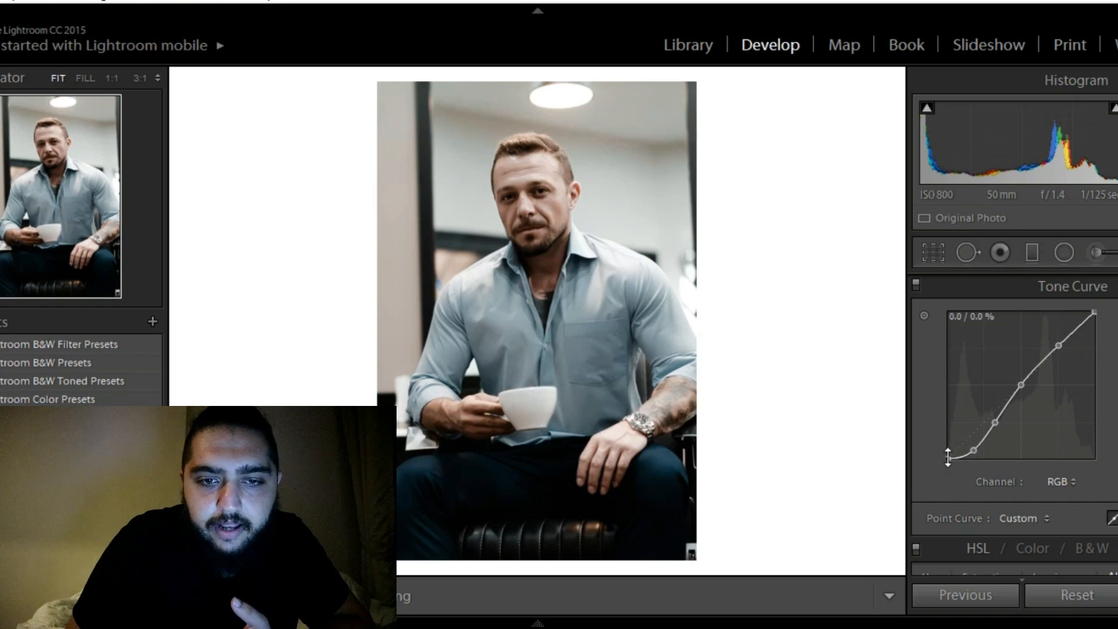
Try lifting the RGB tone curve's black point to 6.7 % for faded shadows, and return it to zero
drag(945, 459, 938, 448)
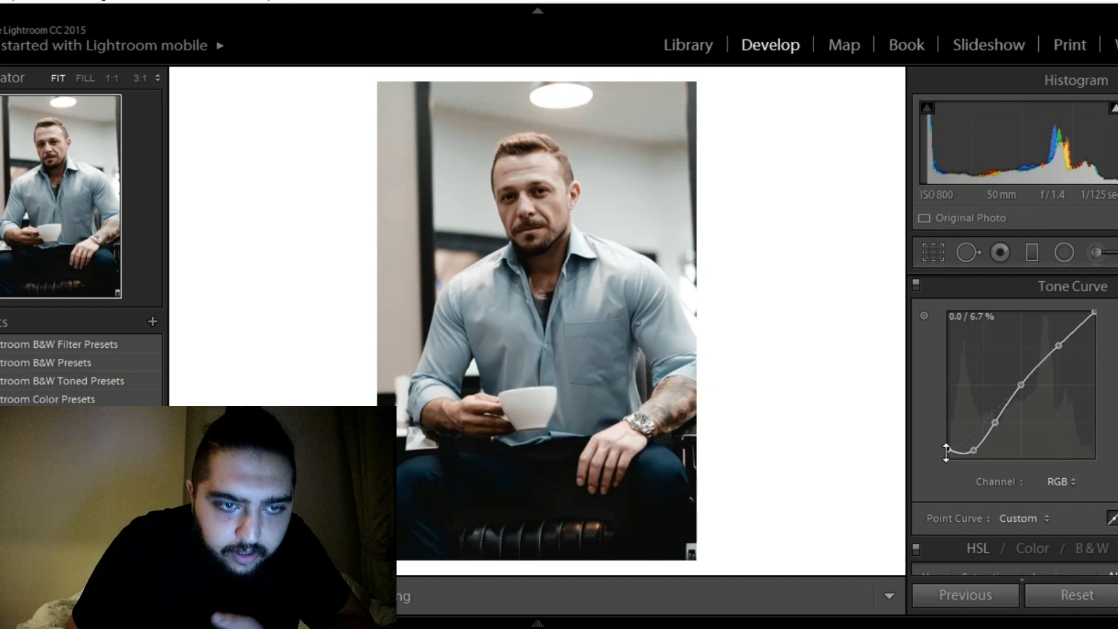
drag(948, 449, 938, 472)
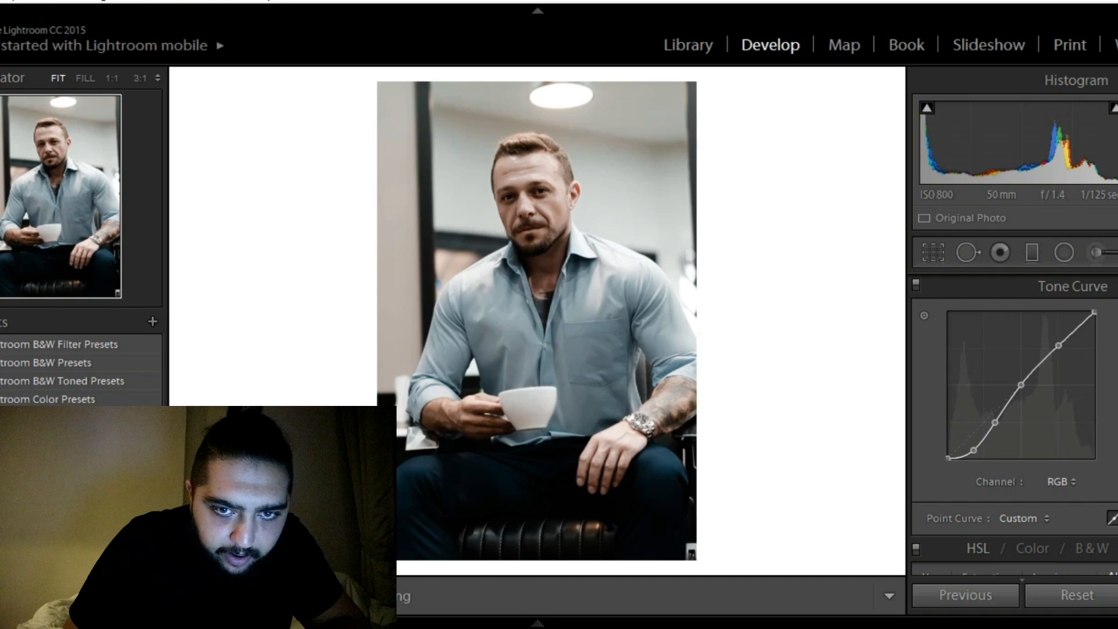
Raise the photo's clarity to +40, and push it on to the maximum of +100
scroll(1077, 349, up, 4)
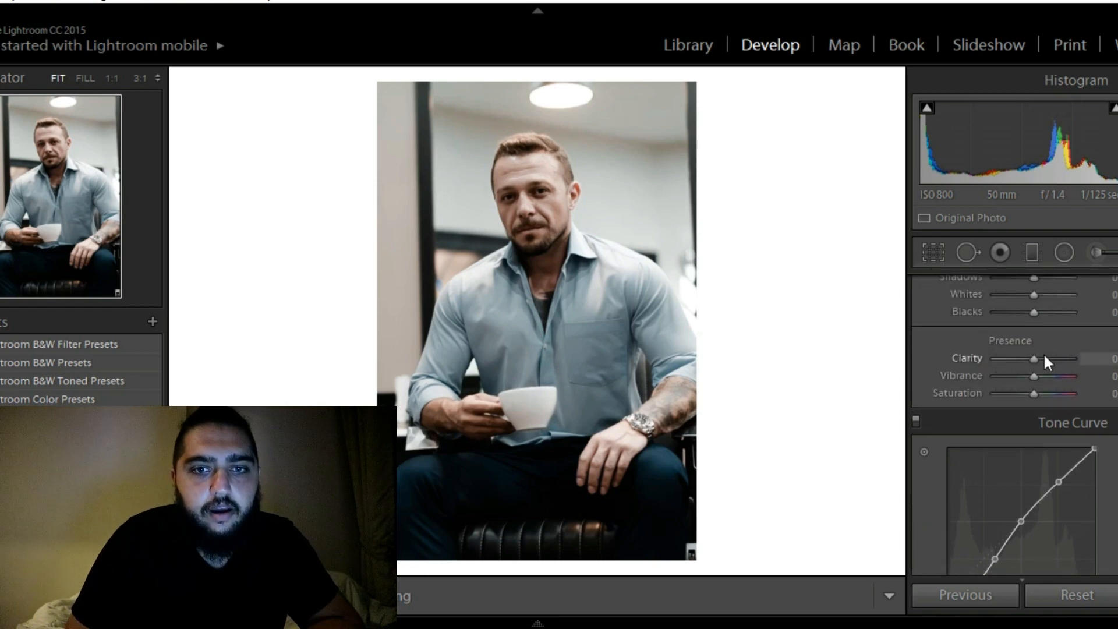
click(1034, 358)
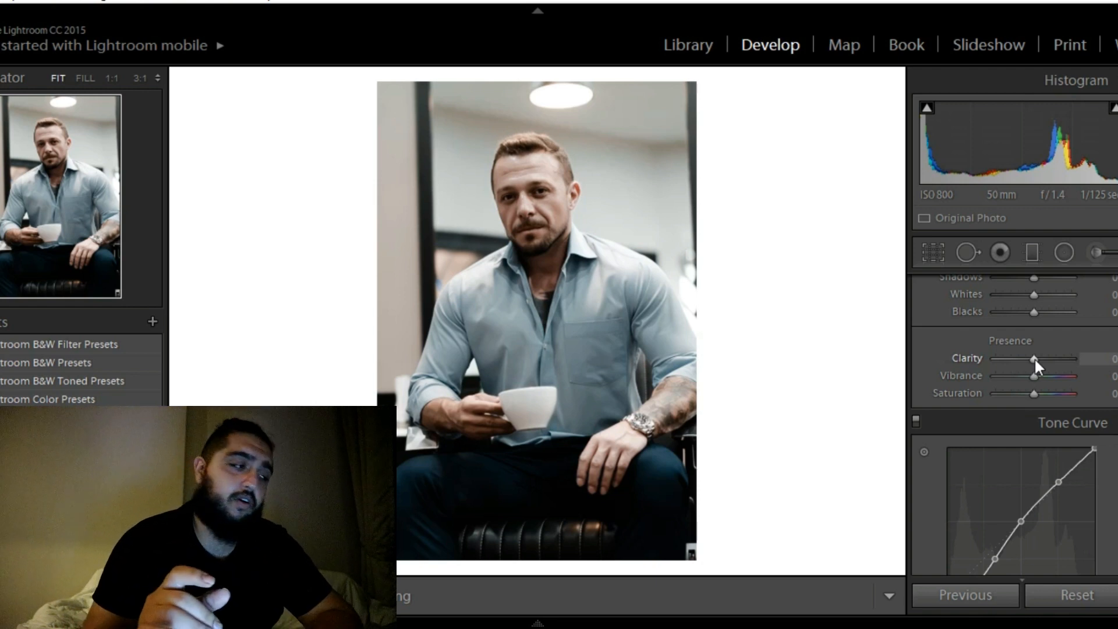
click(1035, 359)
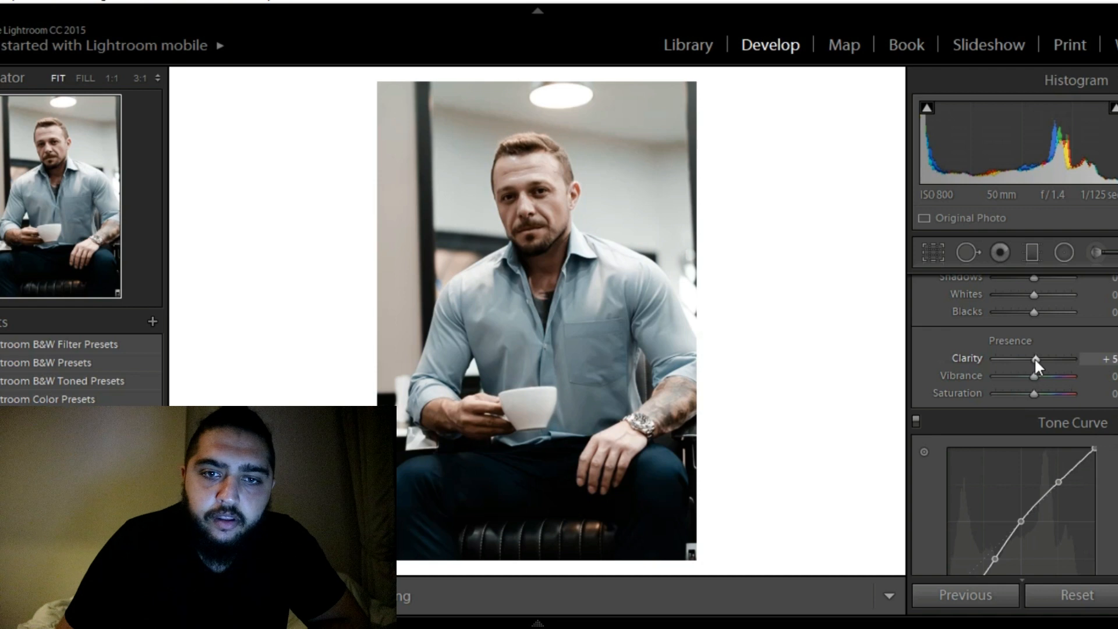
key(Up)
key(Up)
key(Up)
key(Up)
key(Up)
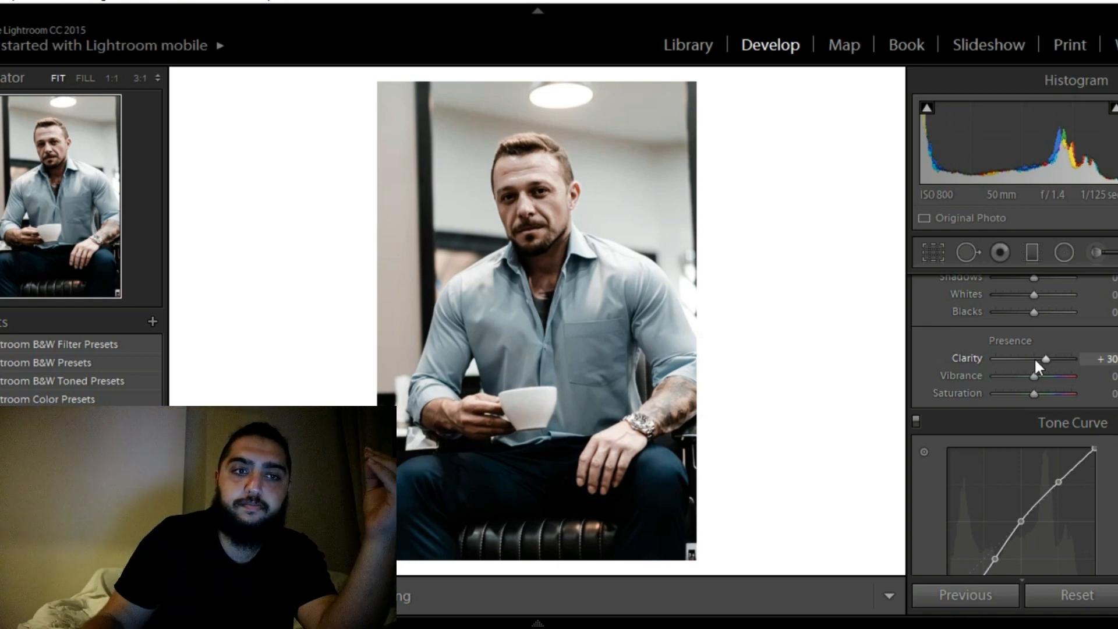
scroll(1034, 357, up, 2)
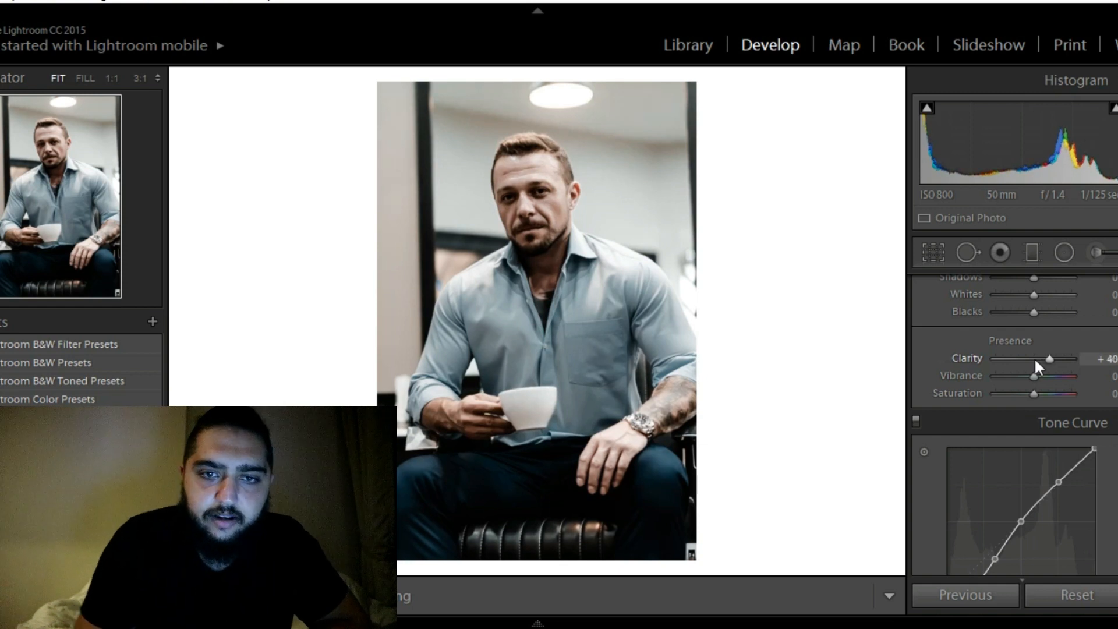
drag(1052, 356, 1079, 358)
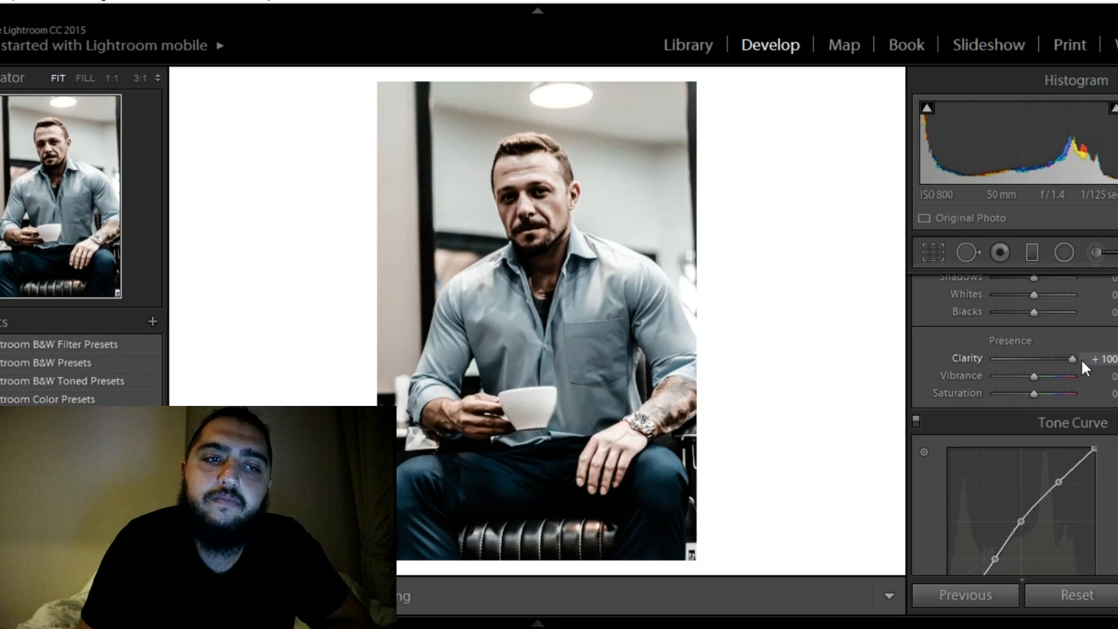
Reset the photo's clarity to zero and set it to +30
drag(1073, 361, 1049, 358)
double_click(1049, 358)
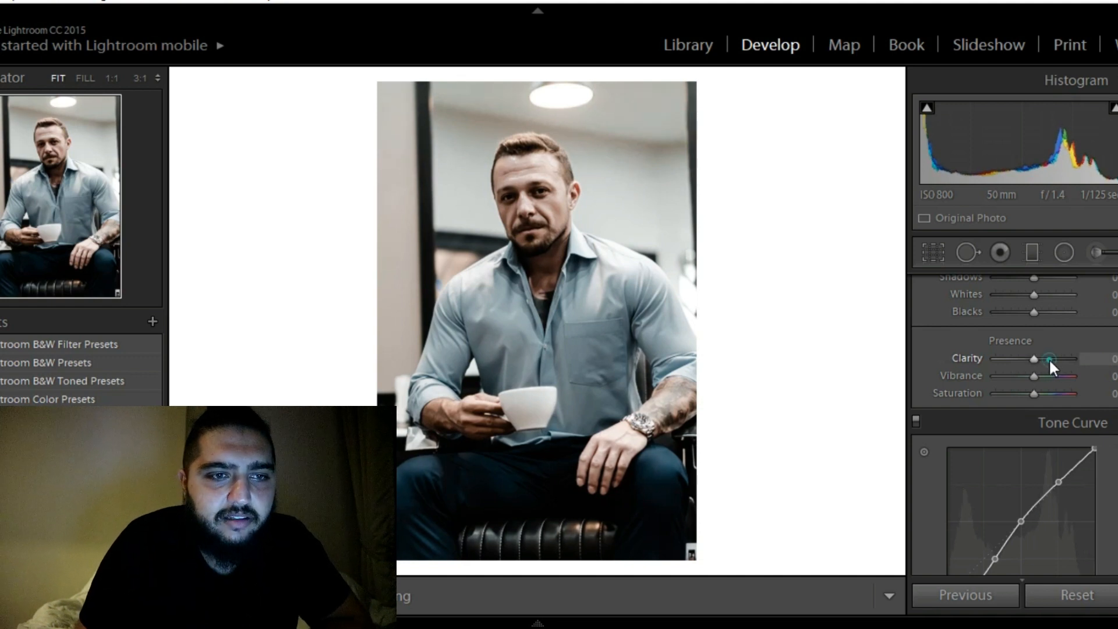
click(1049, 358)
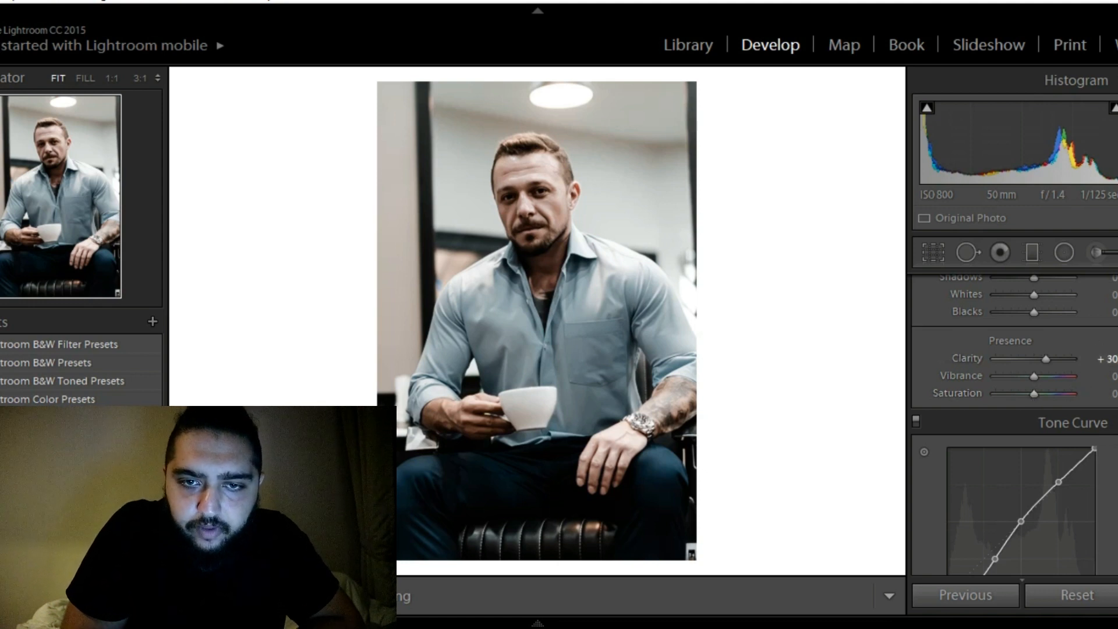
Split-tone the highlights with a faint cyan tint at hue 181 and saturation 3
scroll(1013, 407, down, 3)
scroll(1013, 408, down, 10)
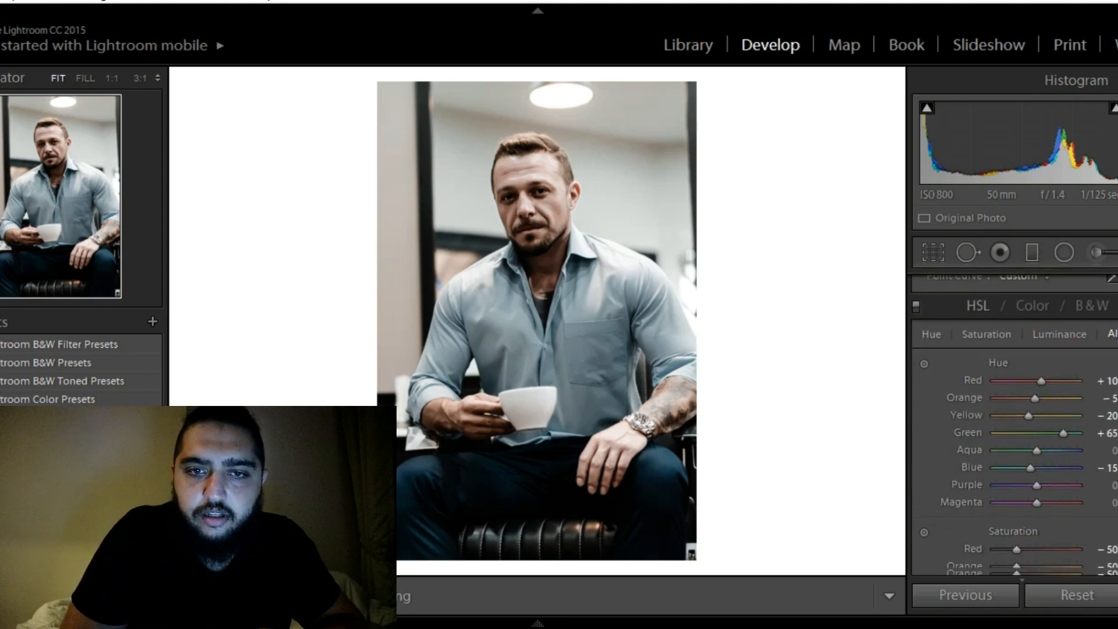
scroll(1013, 425, down, 15)
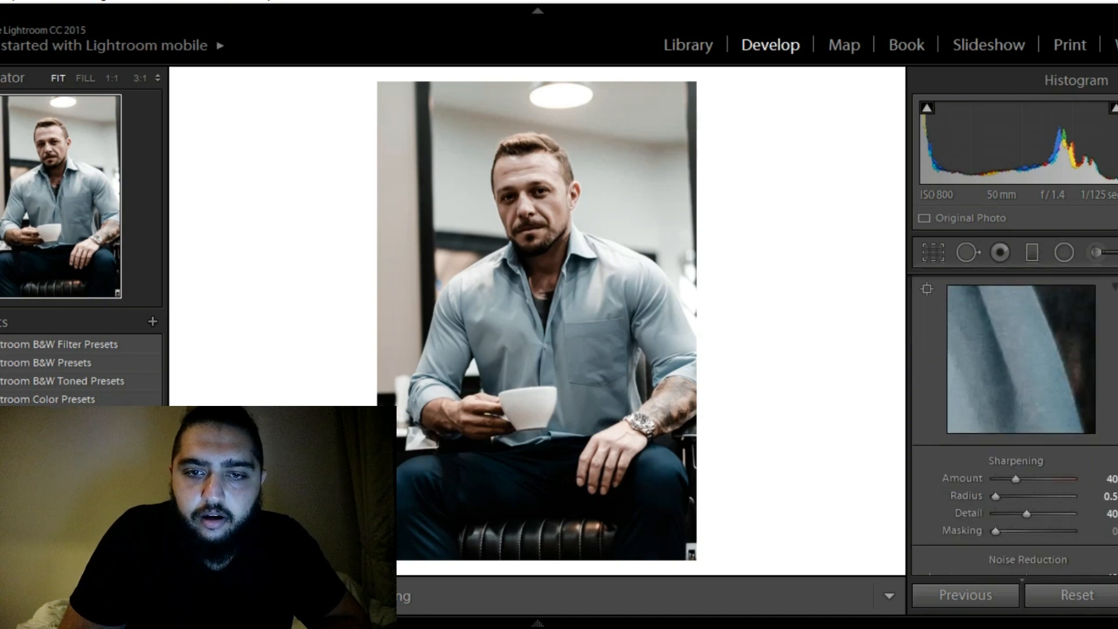
scroll(1013, 425, down, 5)
scroll(1013, 425, up, 10)
scroll(1013, 425, up, 2)
scroll(1012, 425, down, 5)
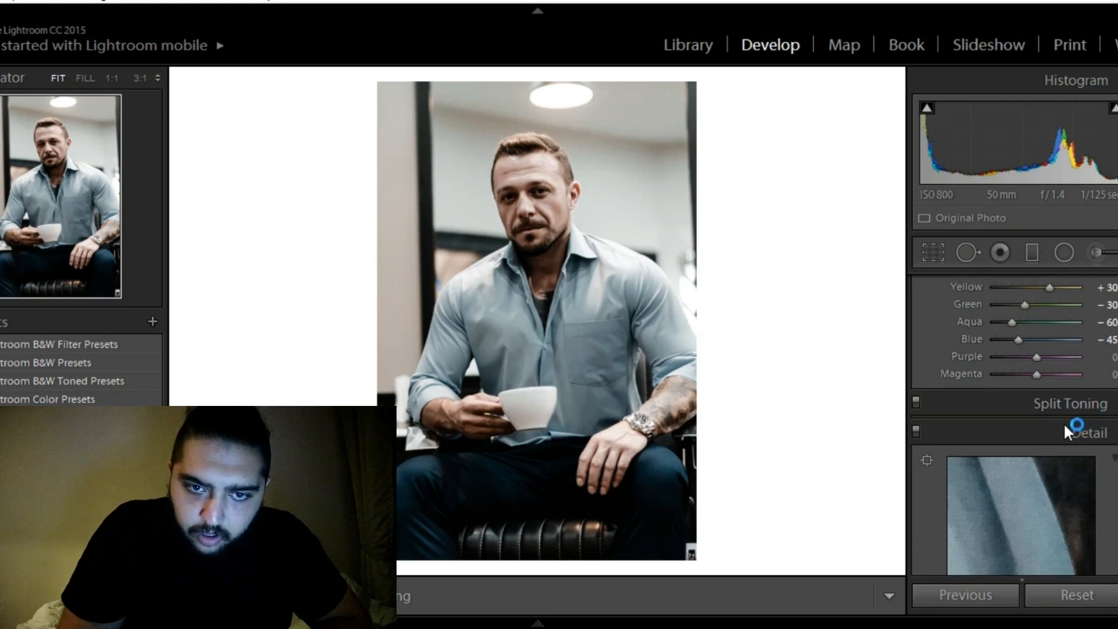
click(1068, 405)
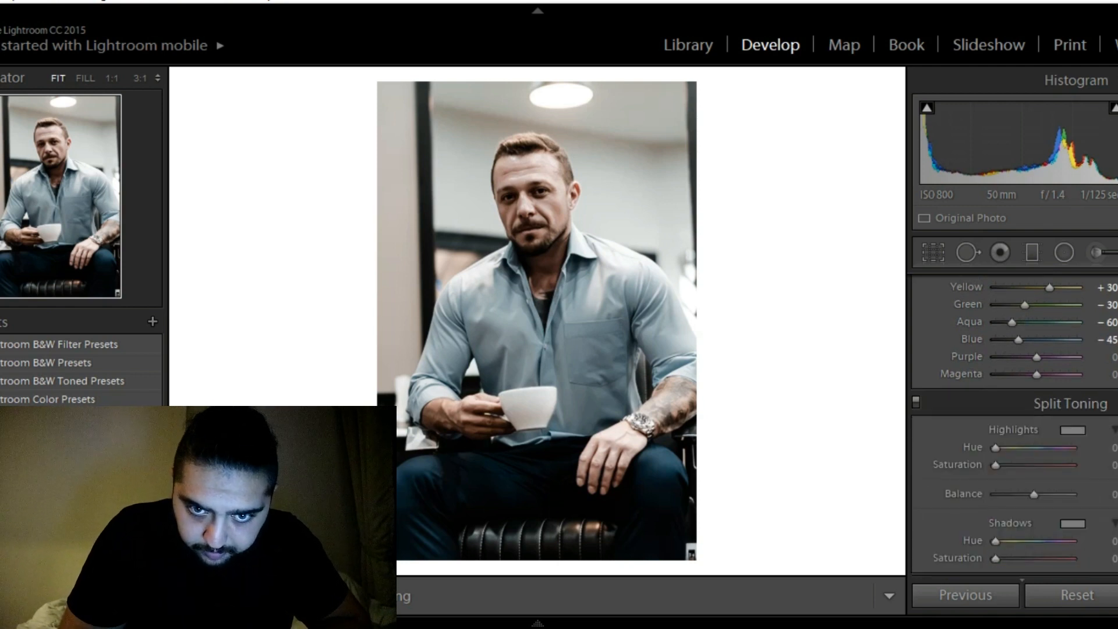
scroll(1013, 431, down, 3)
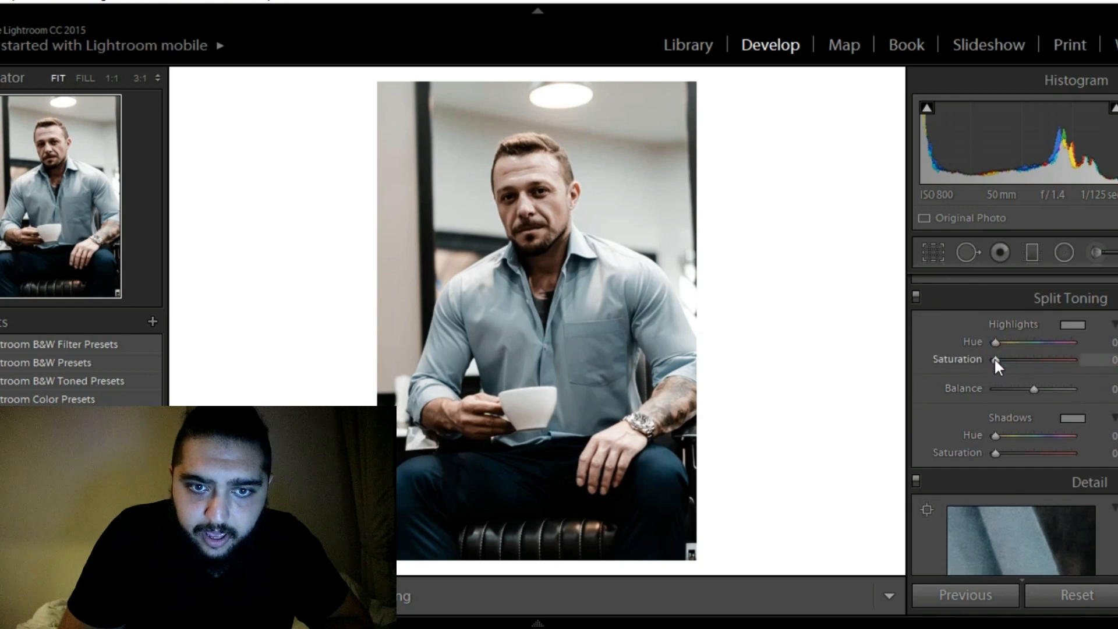
drag(994, 357, 1004, 360)
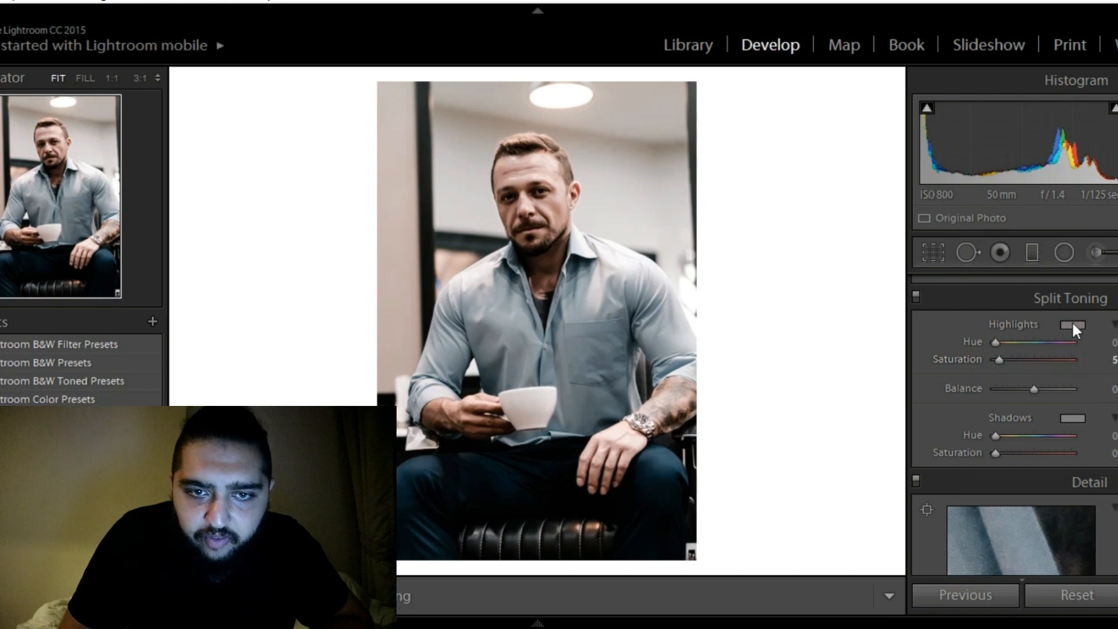
click(1067, 326)
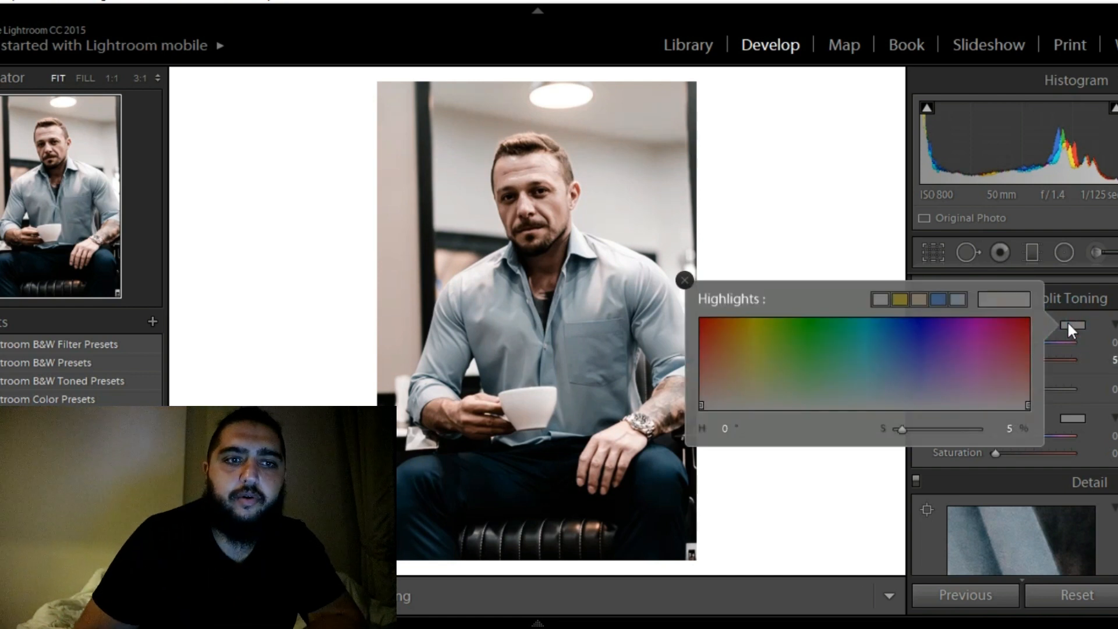
drag(873, 332, 865, 406)
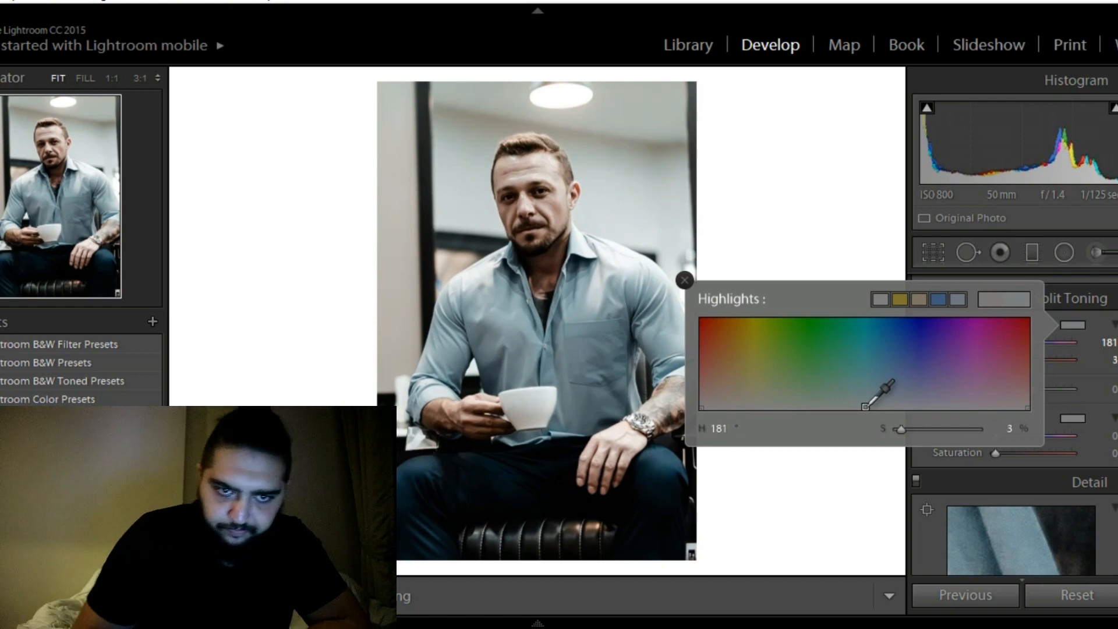
Try green and red tints for the split-toning shadows, and settle on hue 115 with saturation 6
click(1075, 417)
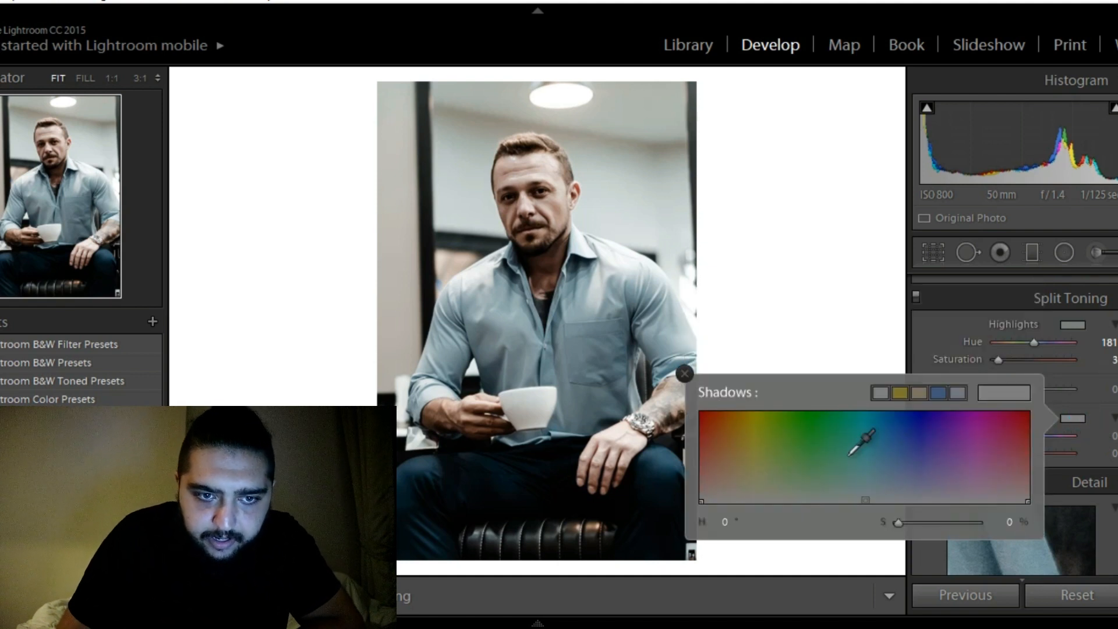
mouse_move(710, 479)
mouse_down()
mouse_move(701, 451)
mouse_move(702, 498)
mouse_move(778, 472)
mouse_move(797, 499)
mouse_up()
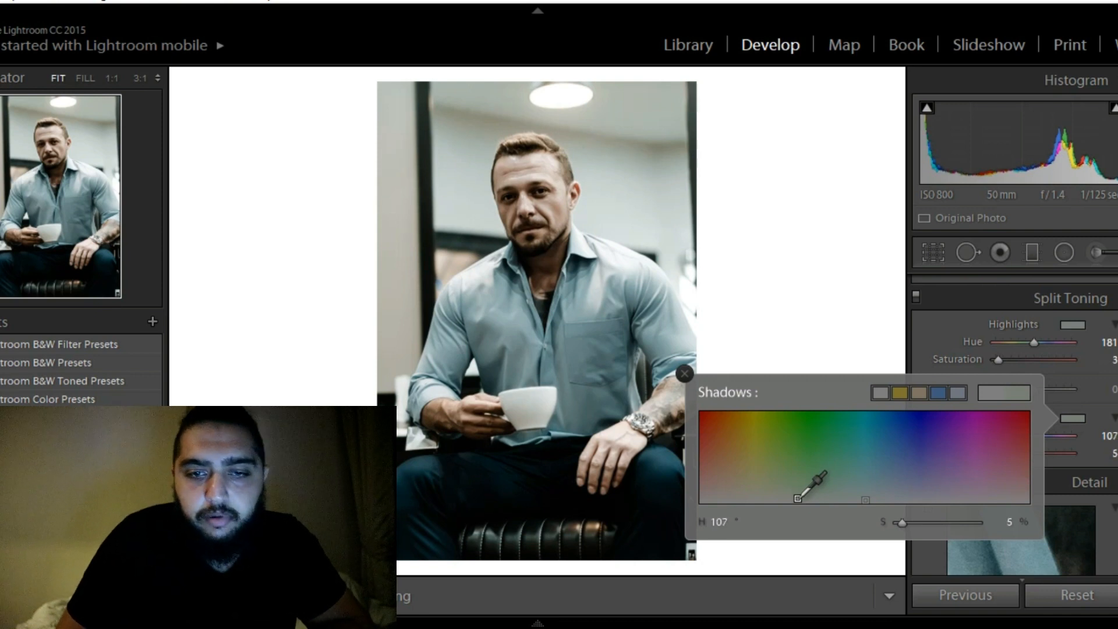
mouse_move(797, 499)
mouse_down()
mouse_move(795, 471)
mouse_move(792, 500)
mouse_move(693, 498)
mouse_up()
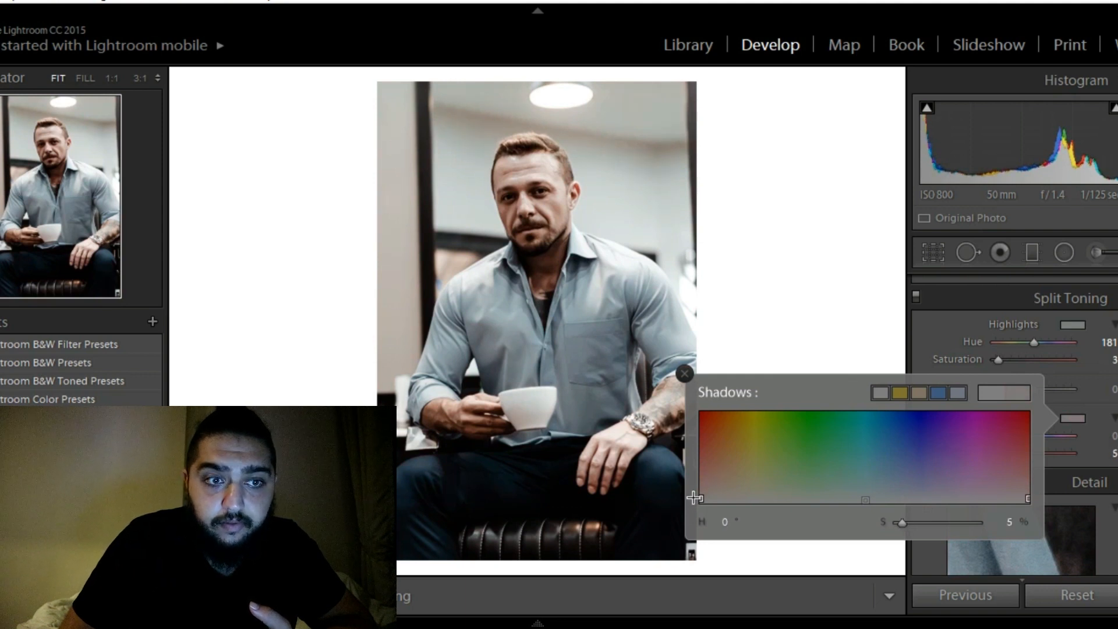
drag(693, 498, 804, 498)
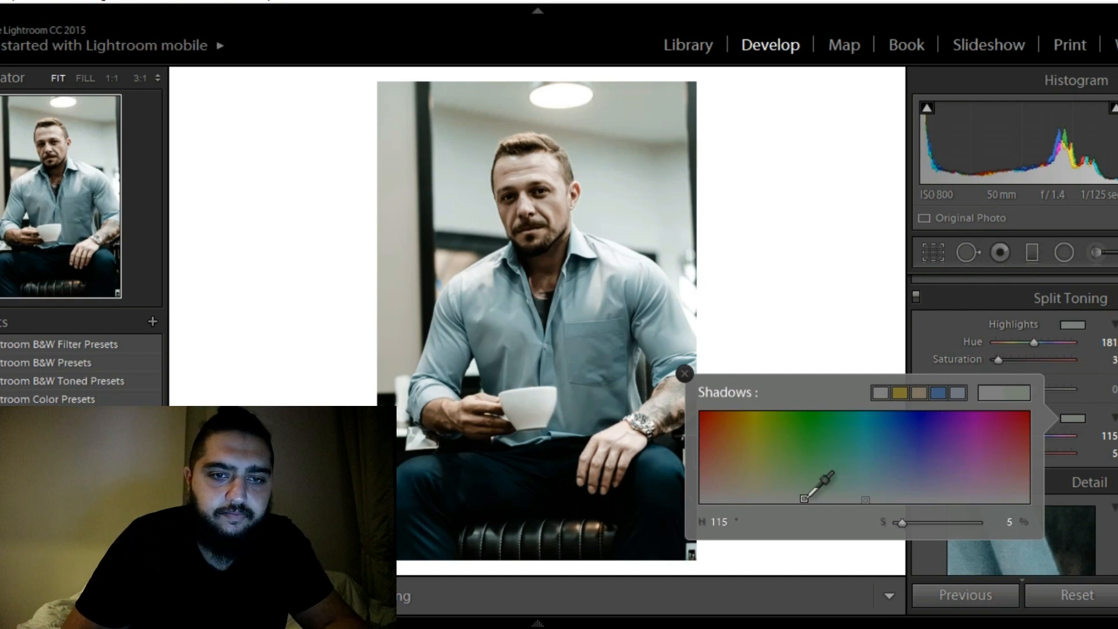
drag(803, 498, 804, 497)
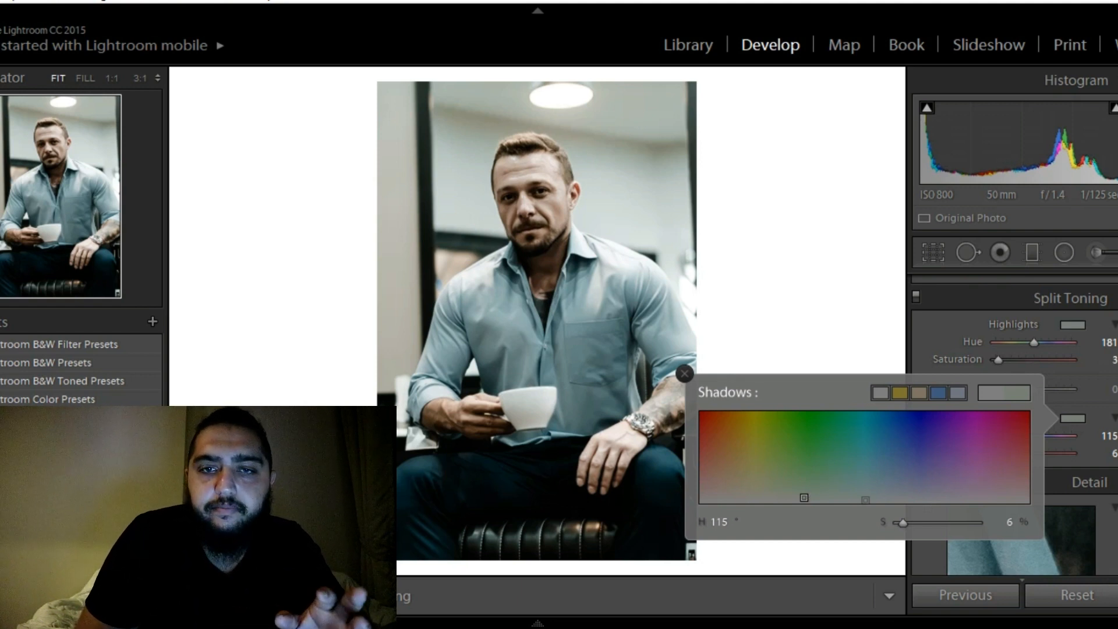
Try shifting the split-toning balance to +40, and reset it to zero
scroll(1077, 425, up, 2)
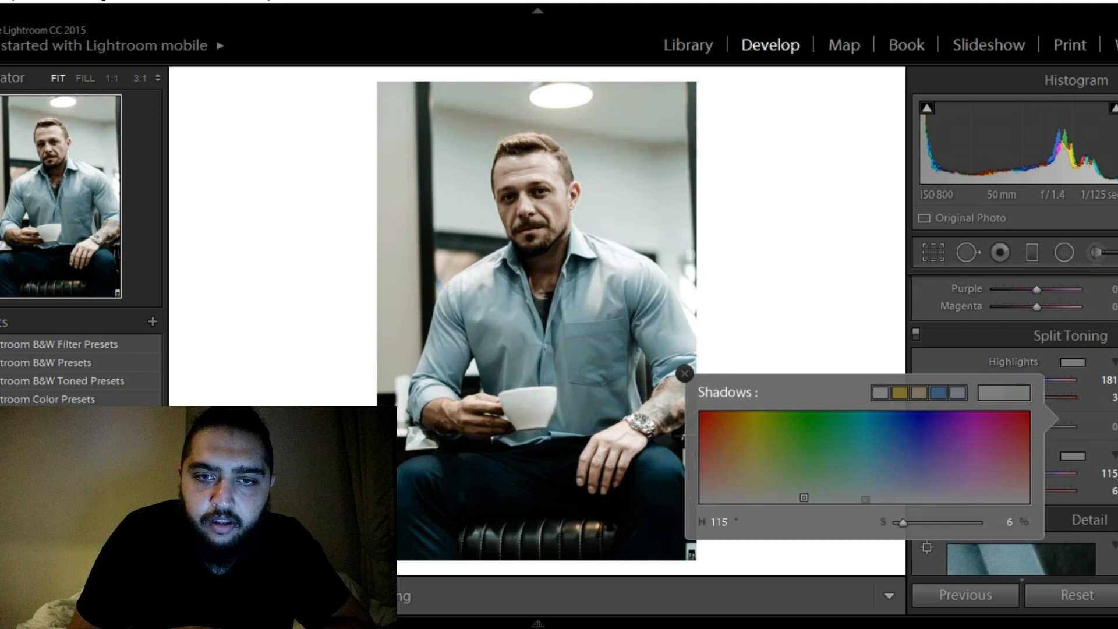
scroll(1077, 425, down, 1)
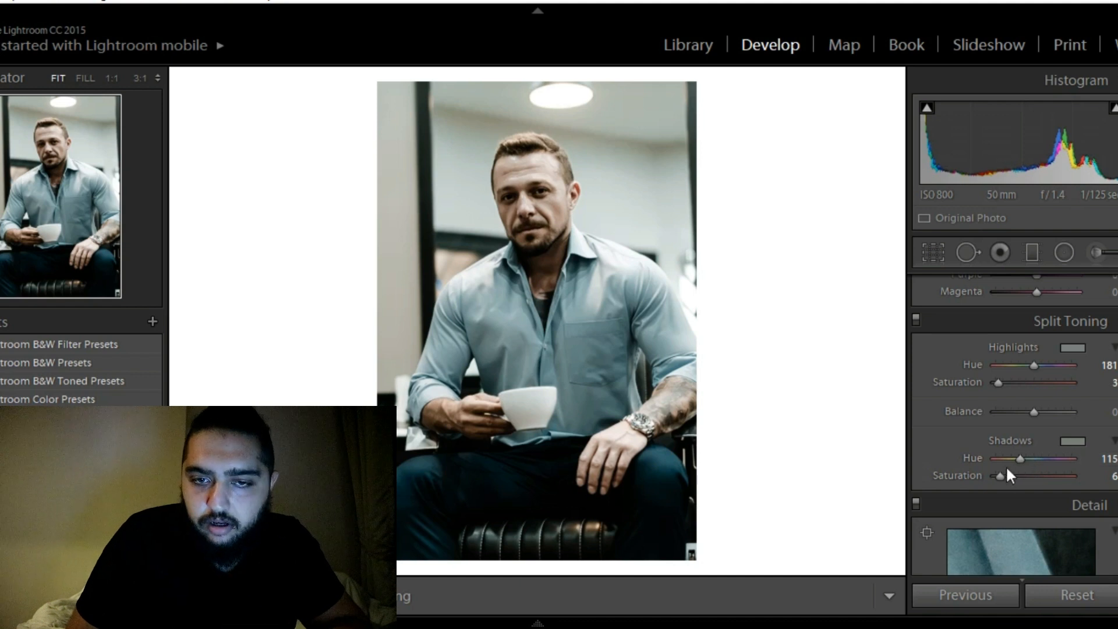
mouse_move(1034, 411)
mouse_down()
mouse_move(1067, 410)
mouse_move(993, 410)
mouse_move(1053, 417)
mouse_up()
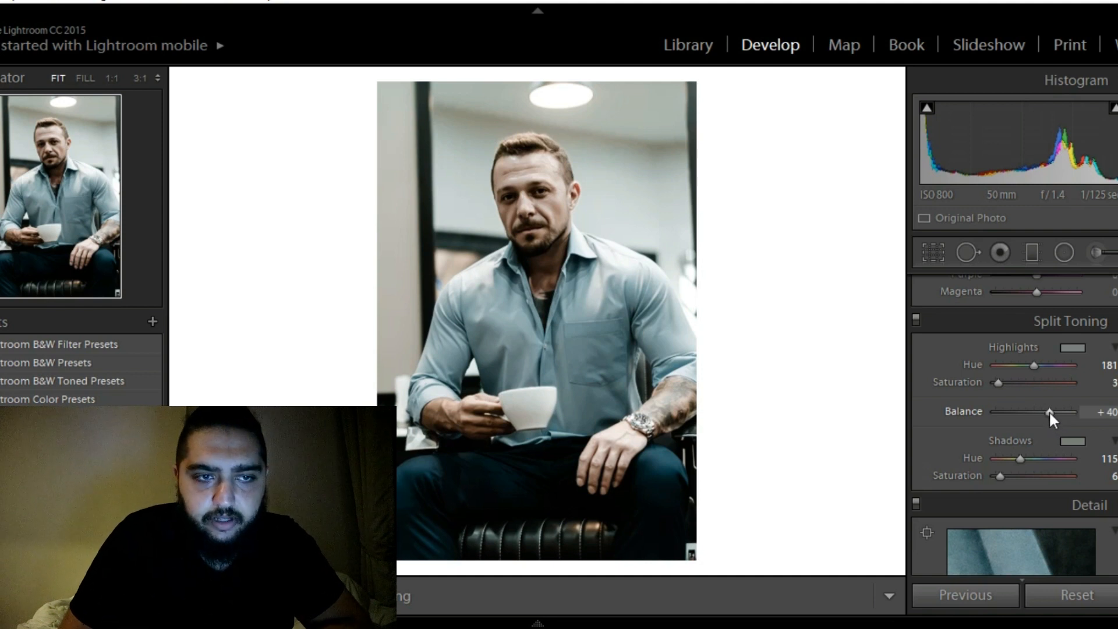
double_click(1049, 411)
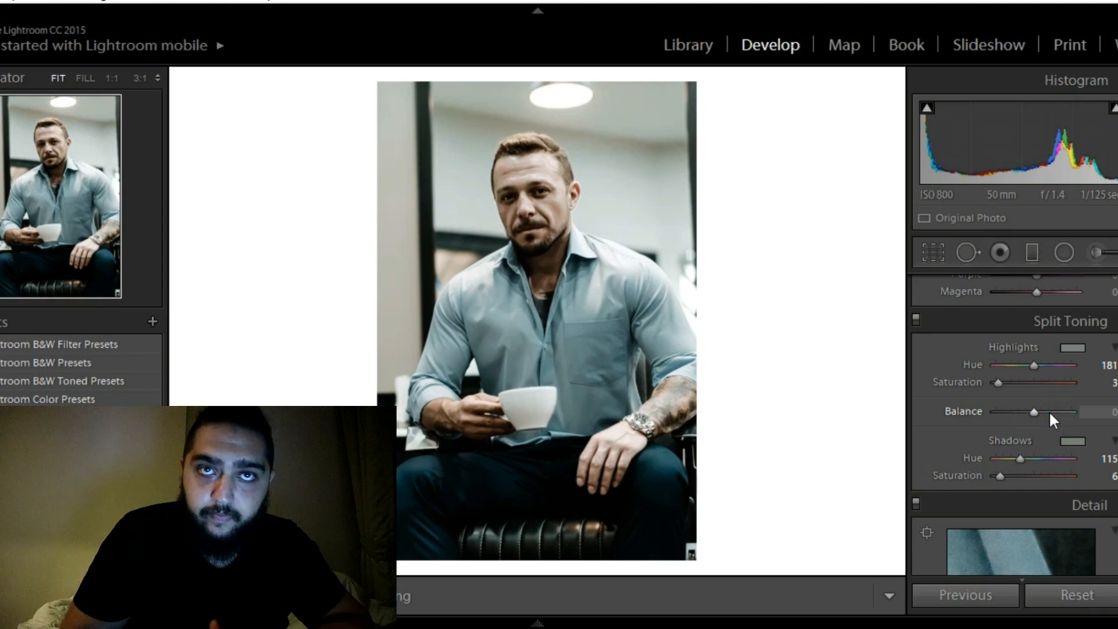
Raise the photo's overall saturation to +55
scroll(1024, 425, up, 3)
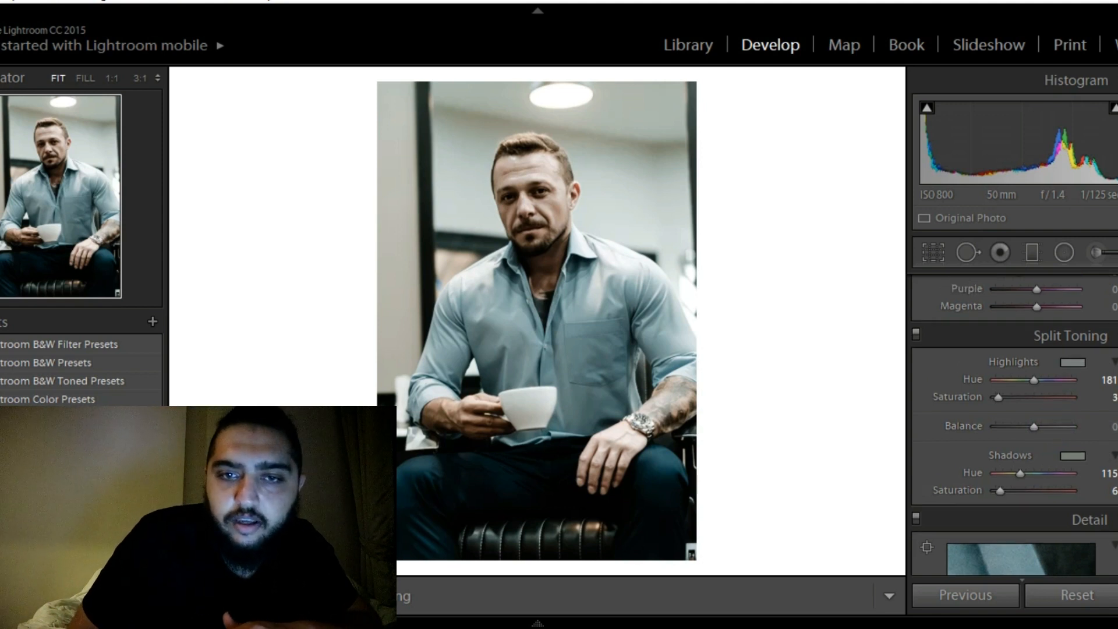
scroll(1019, 425, up, 3)
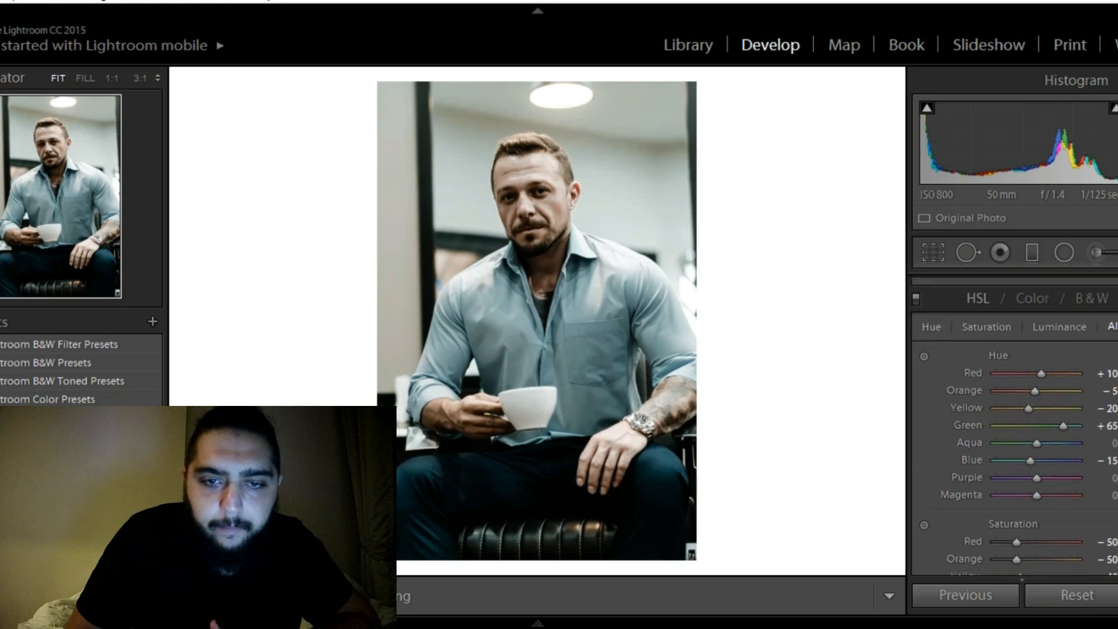
scroll(1019, 425, up, 8)
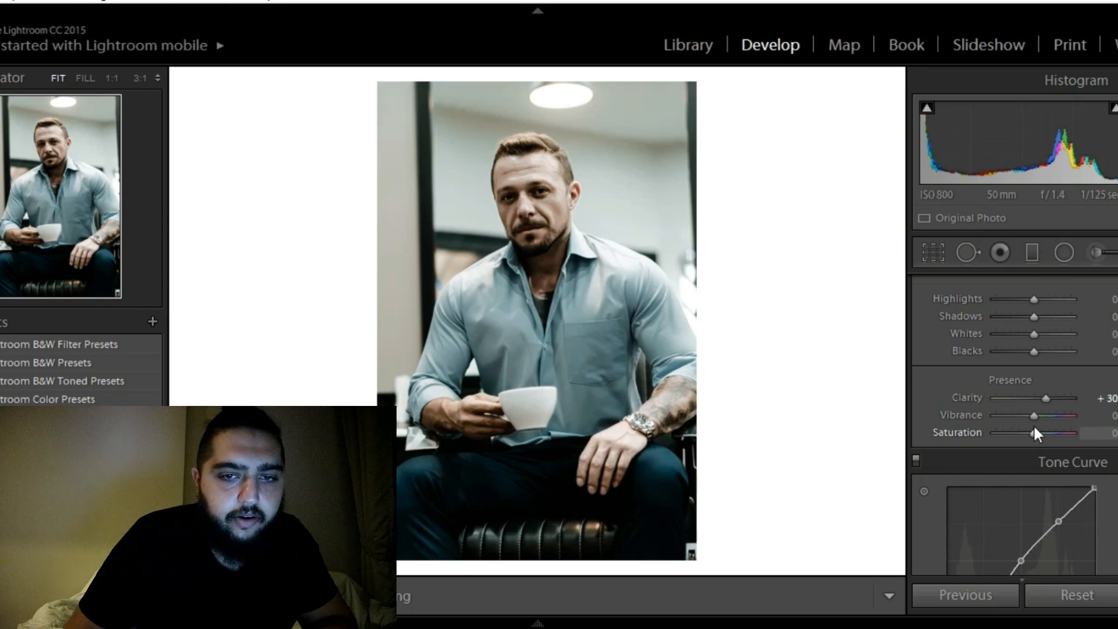
drag(1034, 432, 1055, 433)
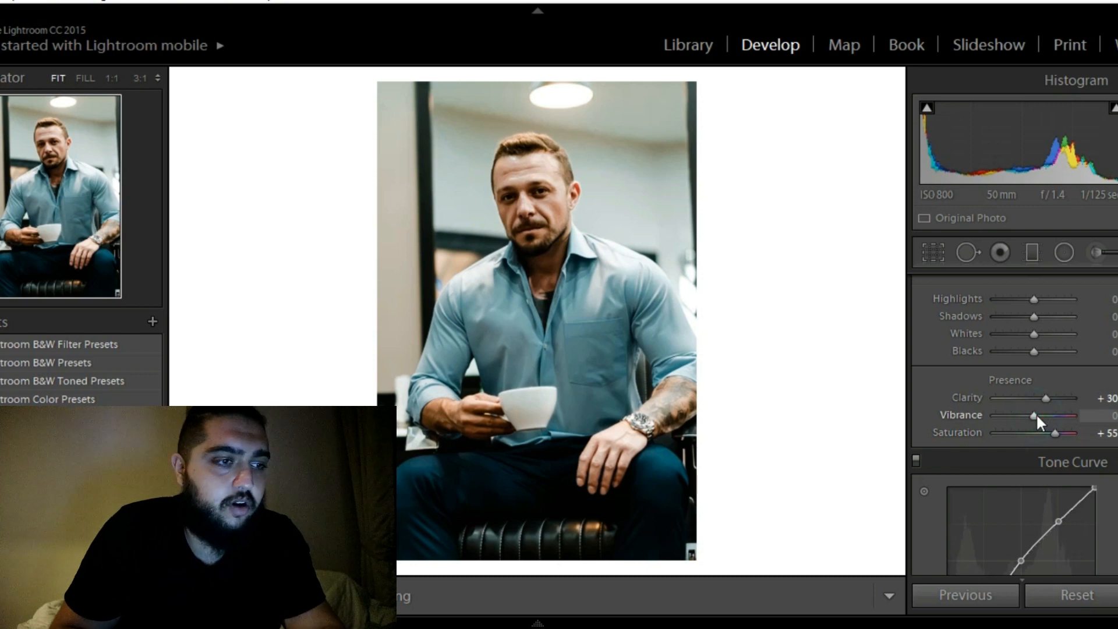
Lower the vibrance to −40, trying values down to −50 along the way
drag(1035, 415, 1023, 415)
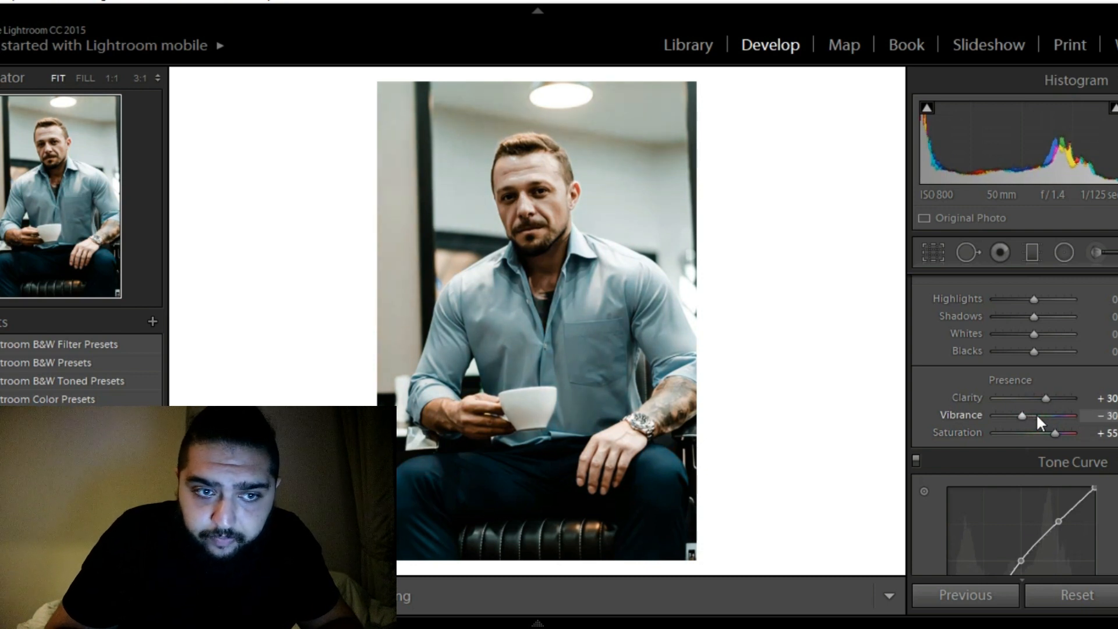
key(Down)
key(Down)
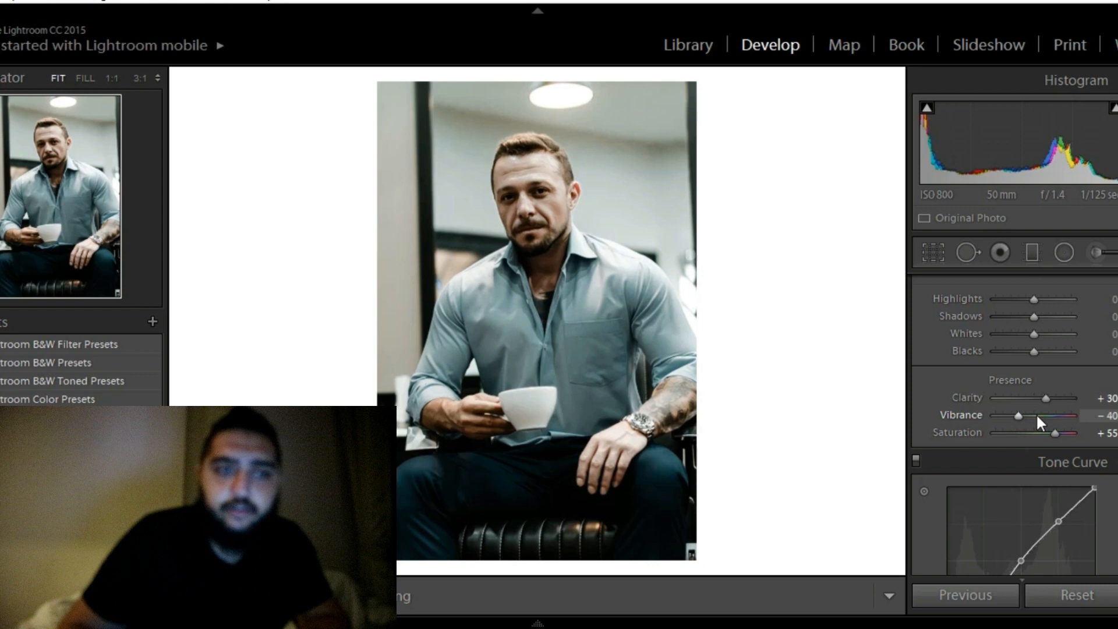
key(Down)
key(Down)
key(Down)
key(Down)
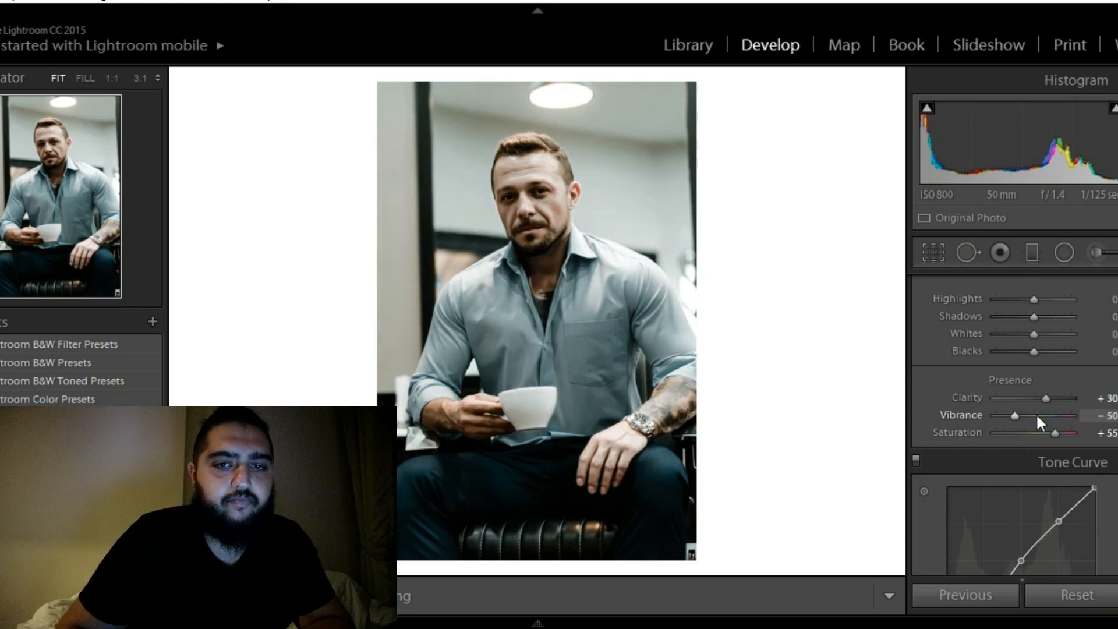
key(Up)
key(Up)
key(Up)
key(Up)
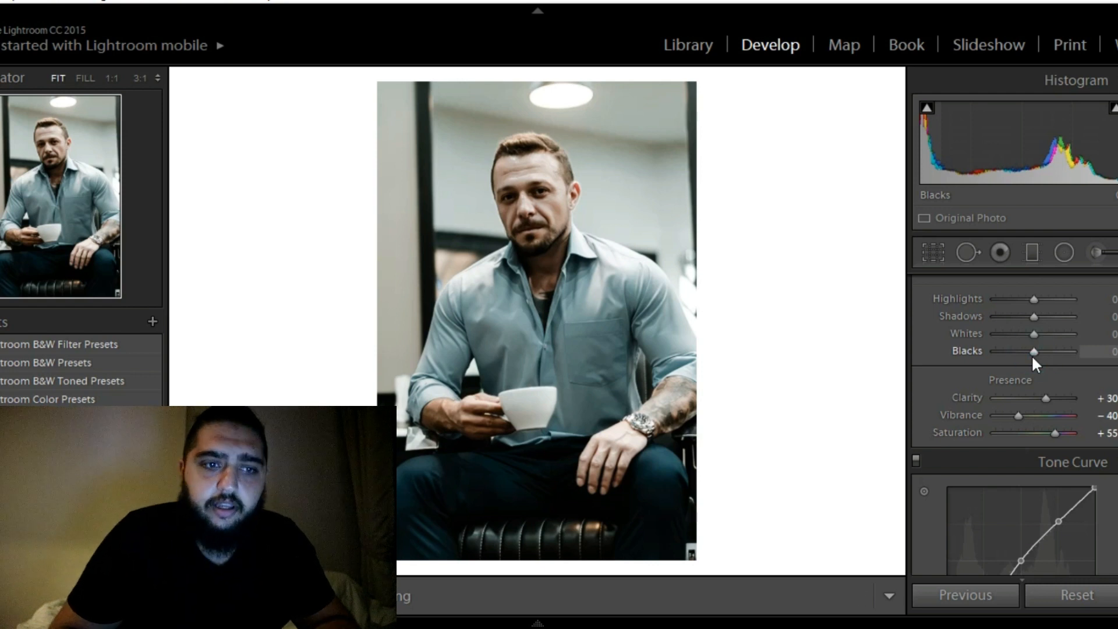
Deepen the blacks to −20, briefly trying −25
key(Down)
key(Down)
key(Down)
key(Down)
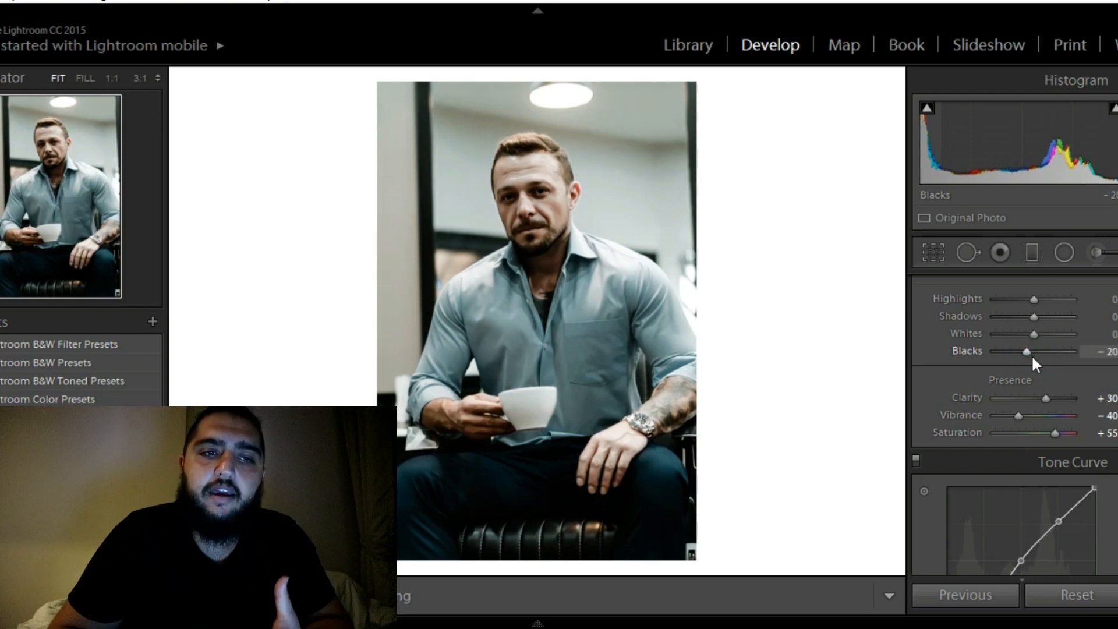
key(Down)
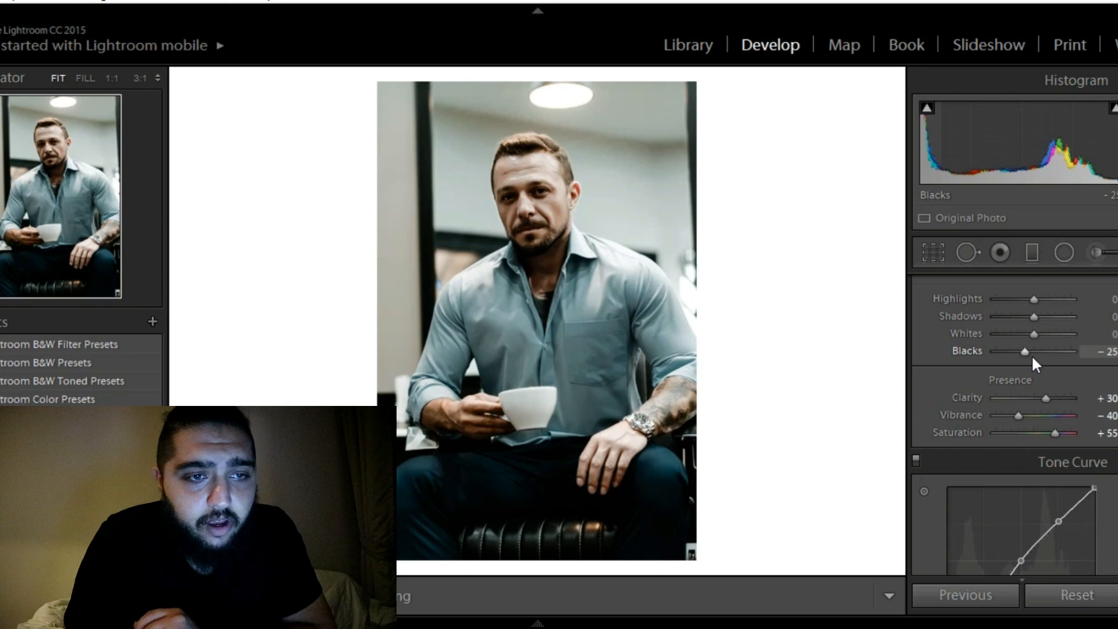
key(Up)
key(Down)
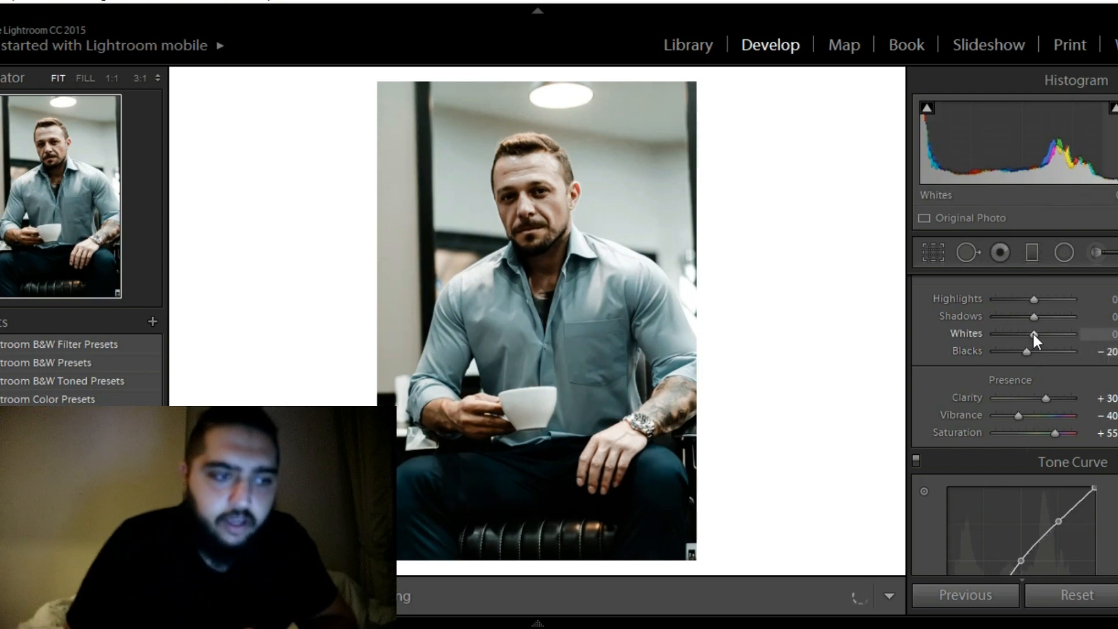
Lower the whites to −35
key(Down)
key(Down)
key(Down)
key(Down)
key(Down)
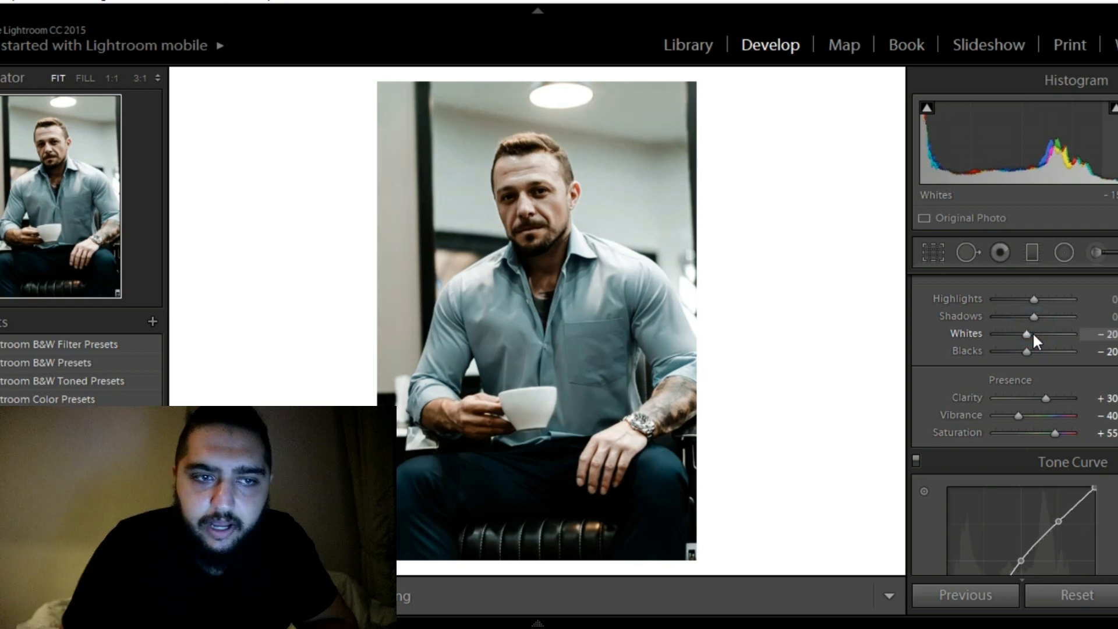
key(Down)
key(Down)
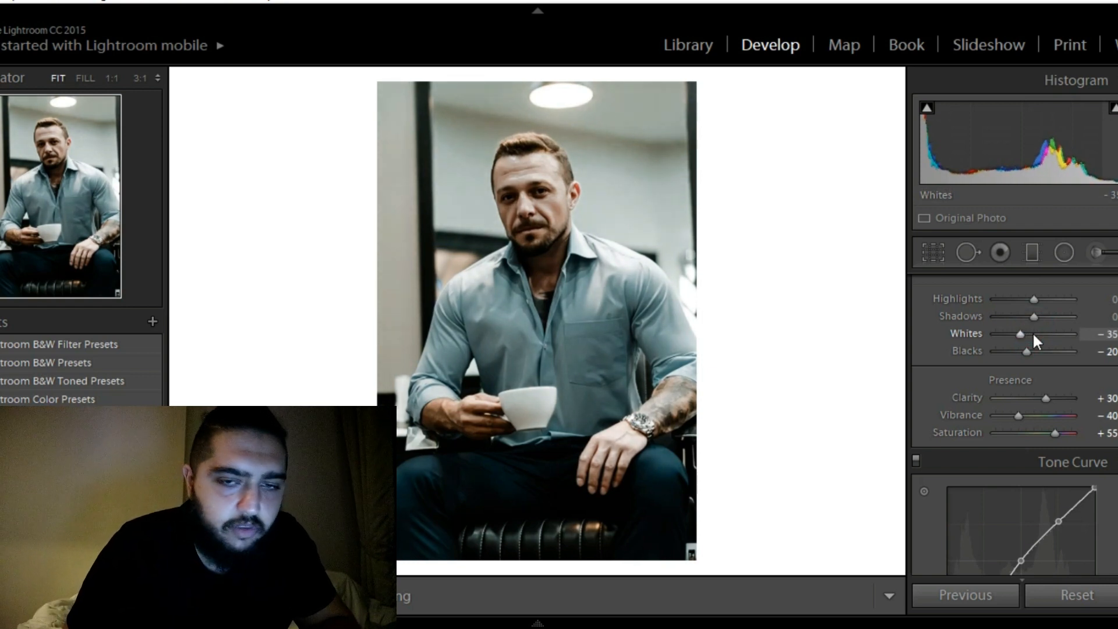
Lift the shadows to +35 and ease them back to +30
click(1032, 321)
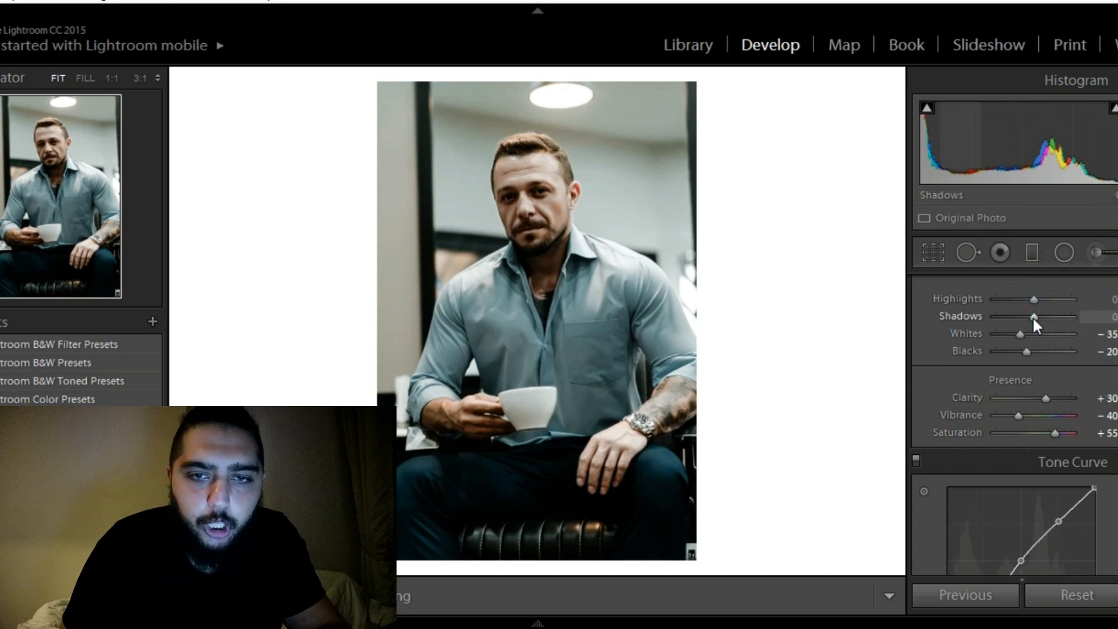
key(Up)
key(Up)
key(Up)
key(Up)
key(Up)
key(Up)
key(Up)
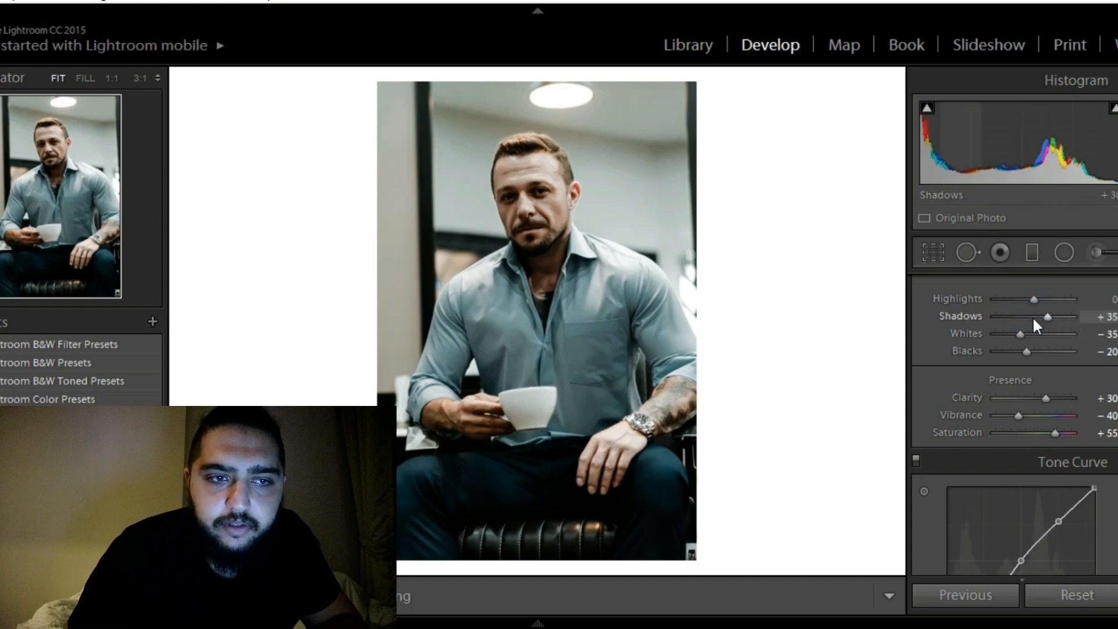
key(Down)
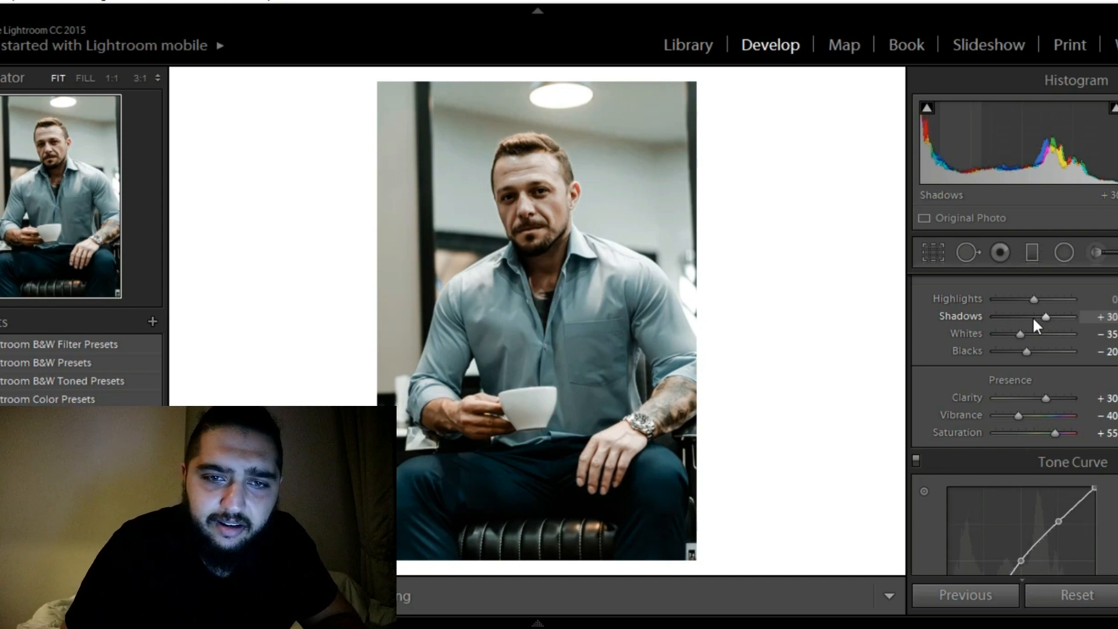
Lower the highlights to −45, briefly trying −50
key(Down)
key(Down)
key(Down)
key(Down)
key(Down)
key(Down)
key(Down)
key(Down)
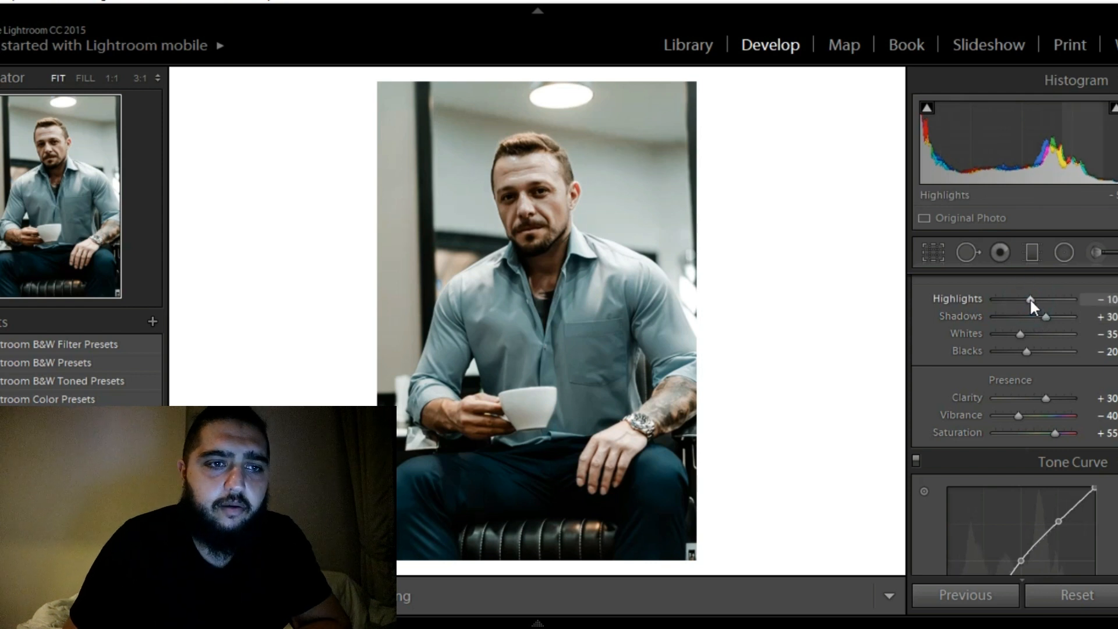
key(Down)
key(Down)
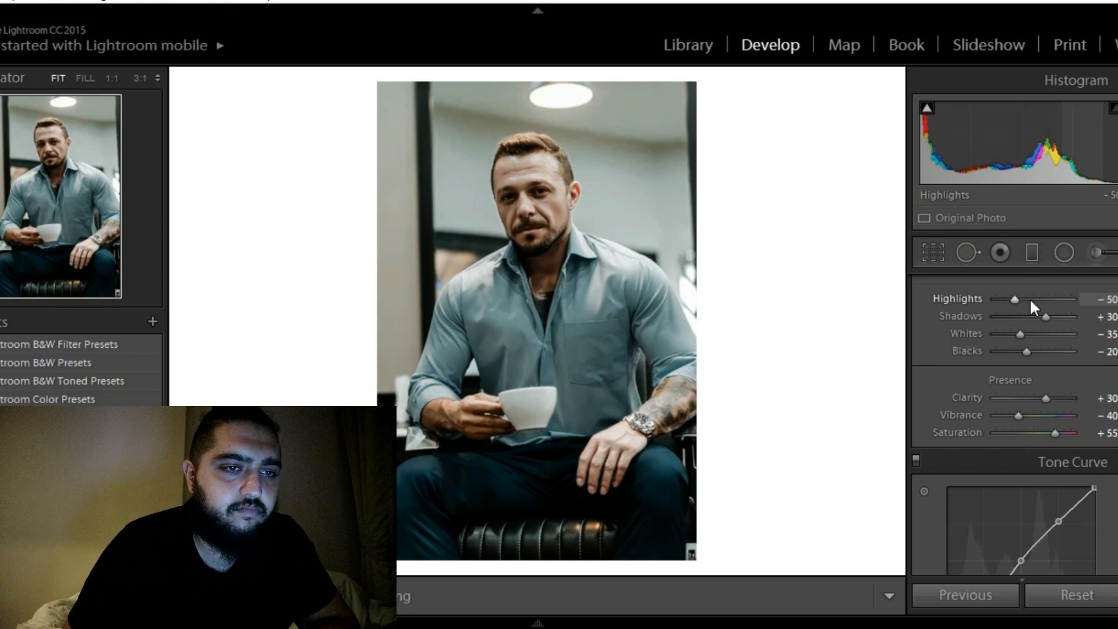
key(Up)
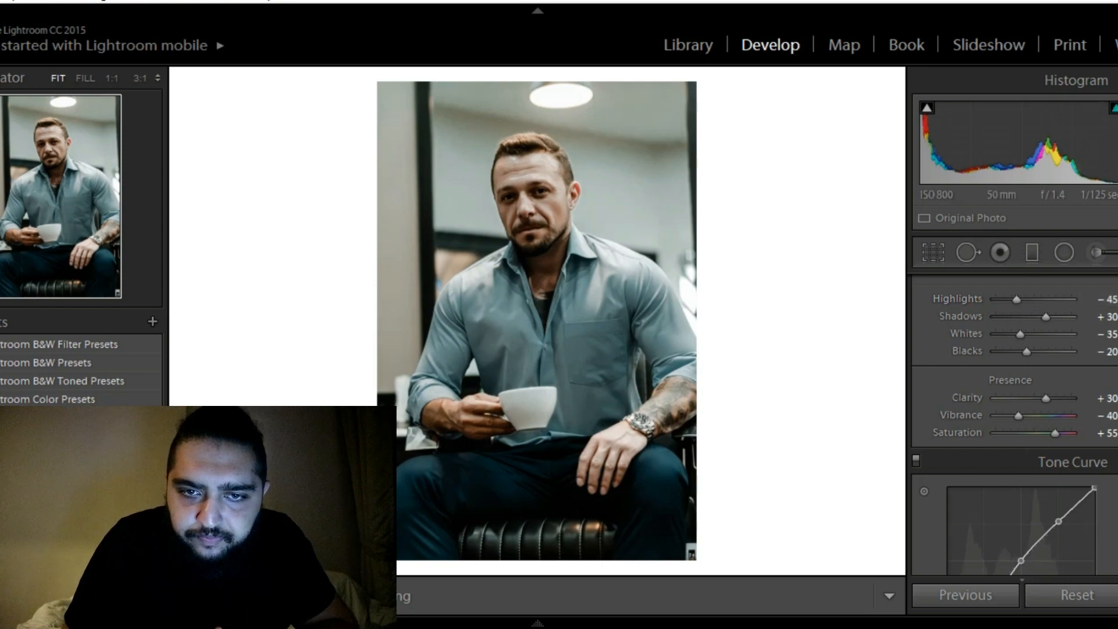
Raise the contrast to +35 in gradual increments
scroll(1013, 425, up, 5)
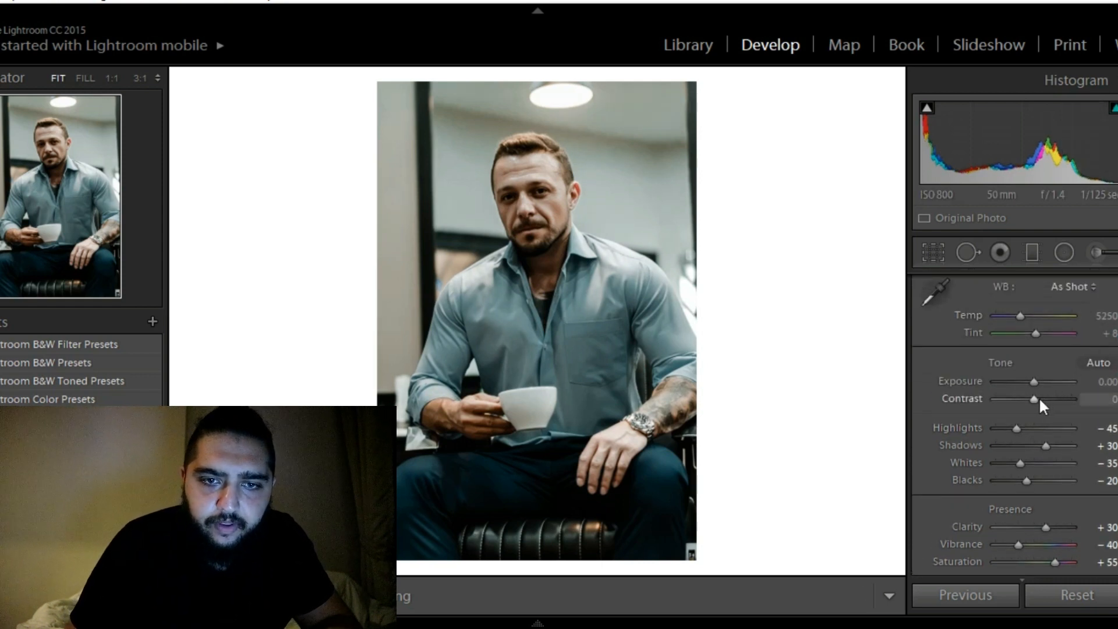
key(Up)
key(Up)
key(Up)
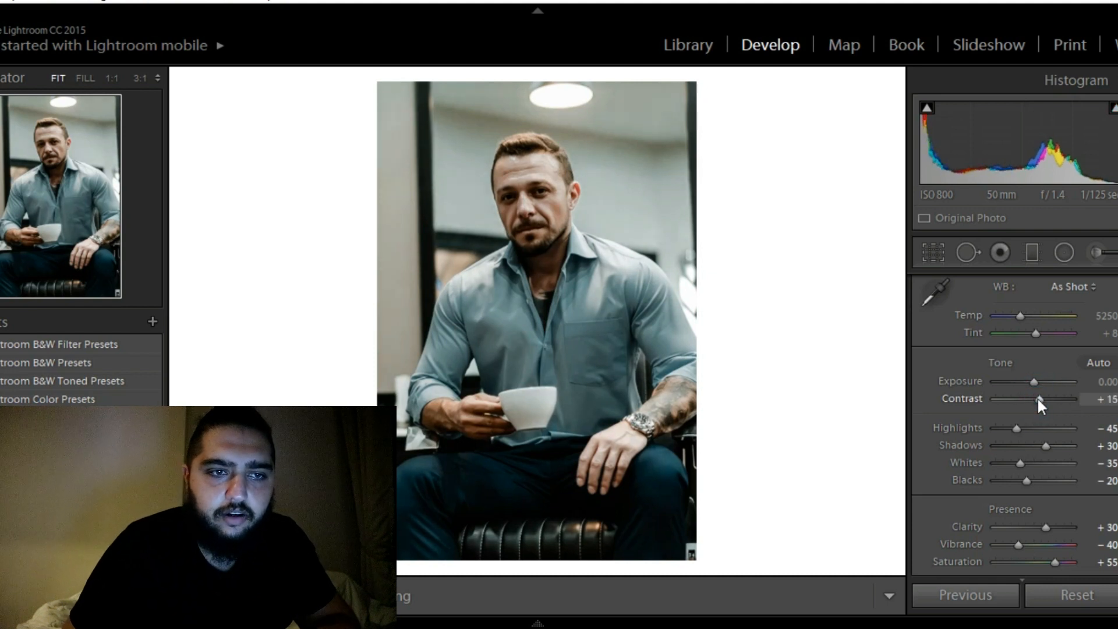
key(Up)
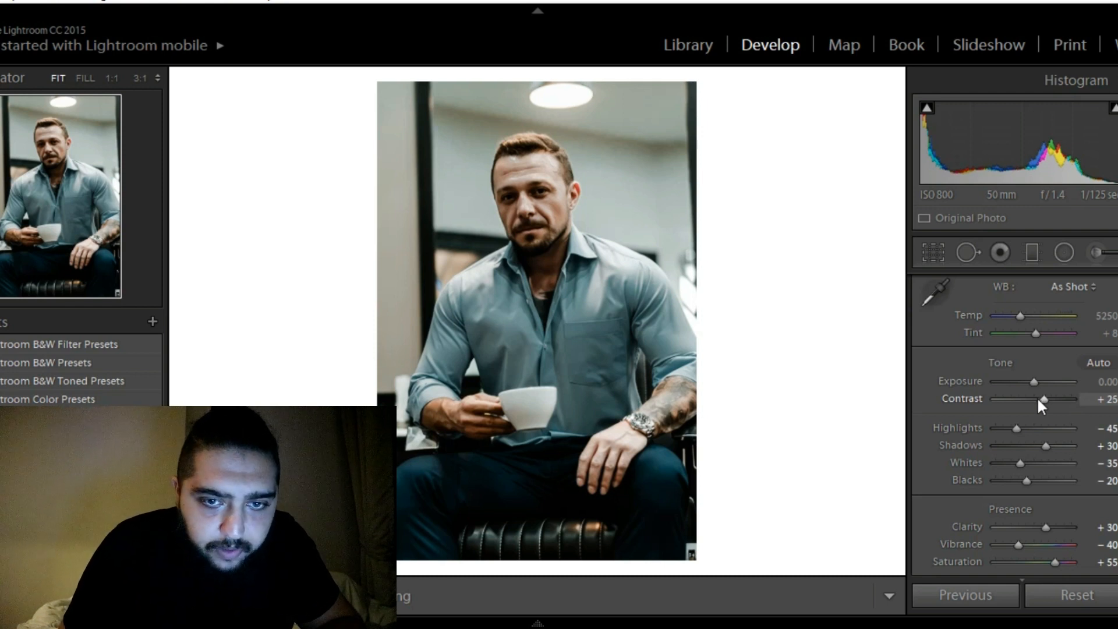
key(Up)
key(Up)
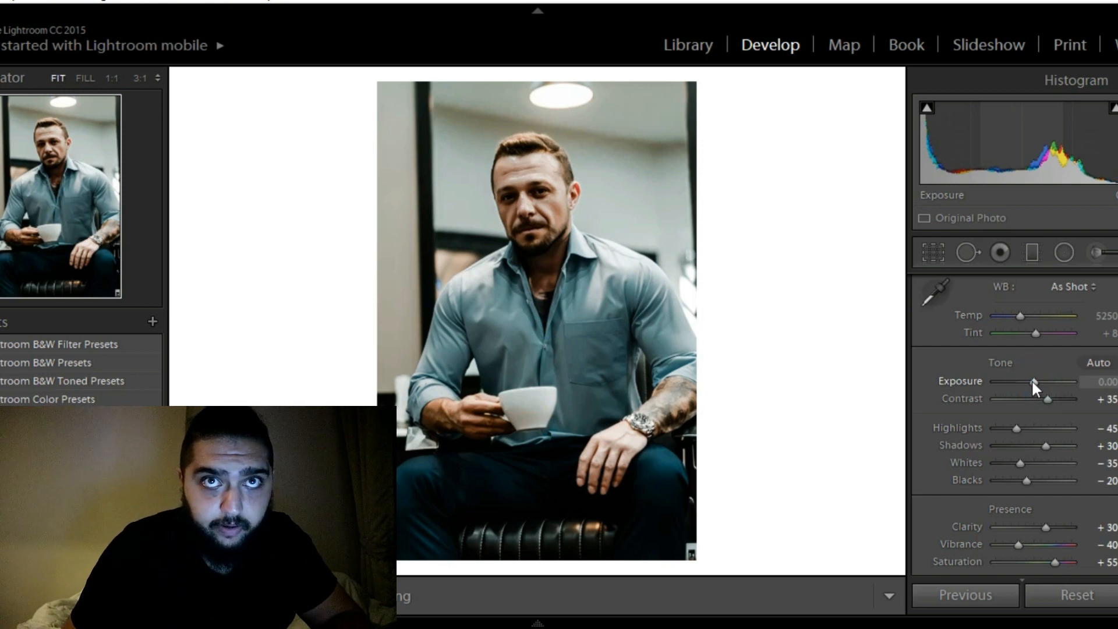
Set the exposure to +0.10, trying −0.30 along the way
click(1031, 381)
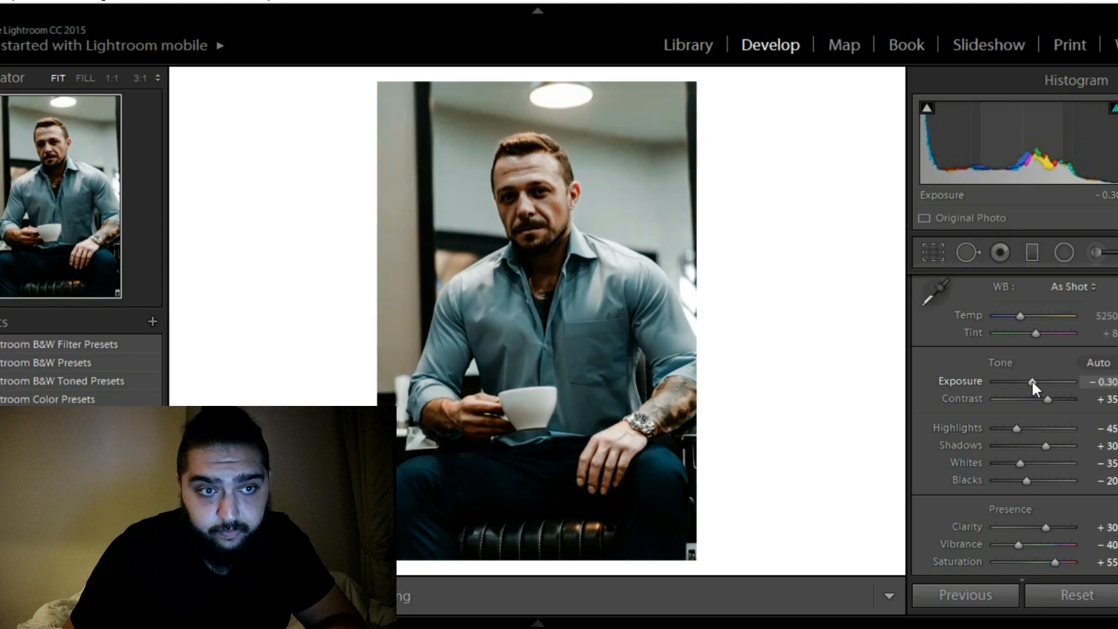
drag(1032, 382, 1034, 381)
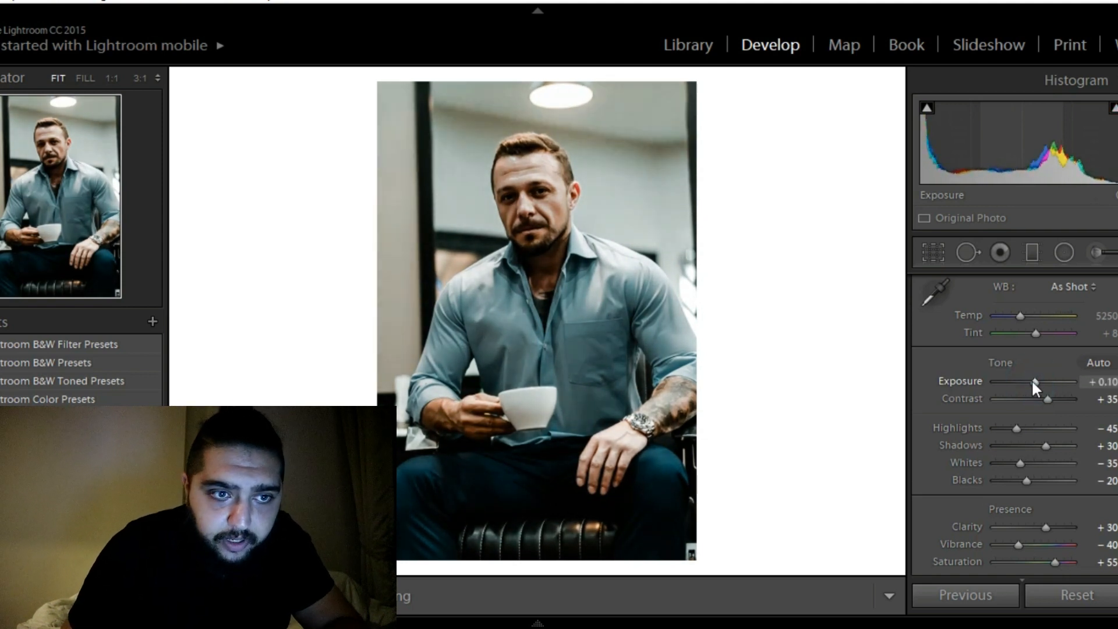
click(1031, 379)
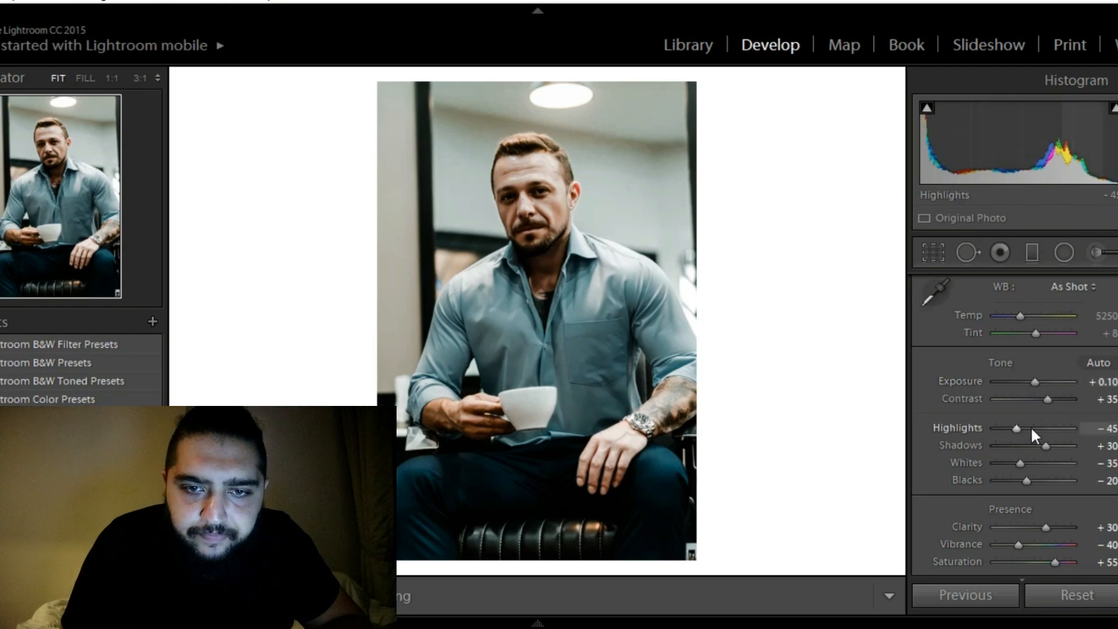
Paint an Adjustment Brush mask with exposure 1.00 over both of the man's eyes, erasing overspill above the one on the right
click(509, 196)
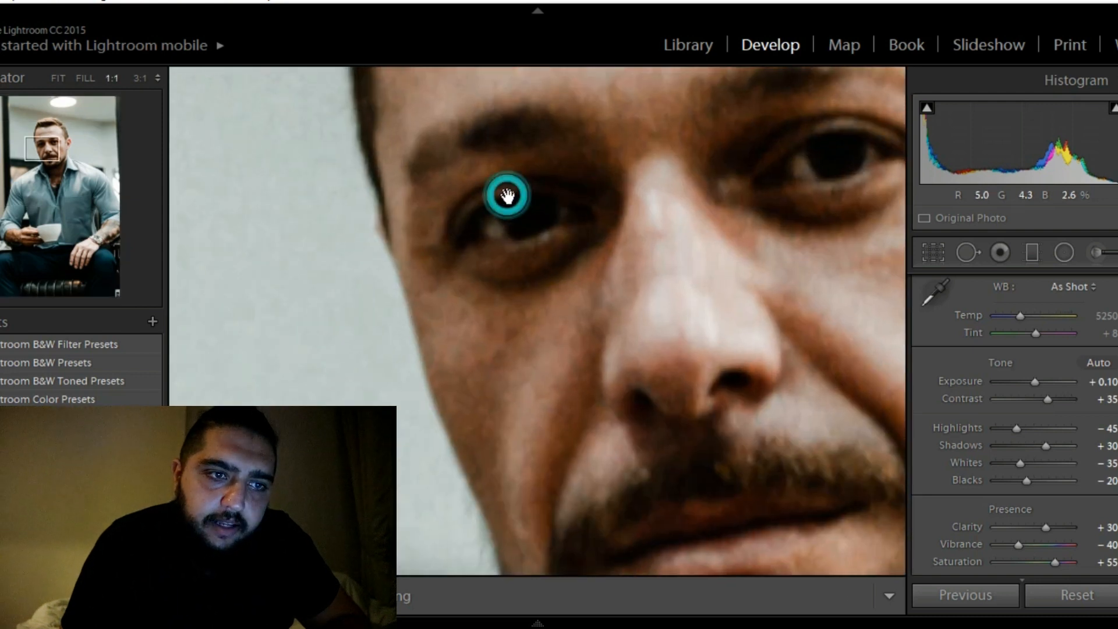
drag(555, 234, 556, 231)
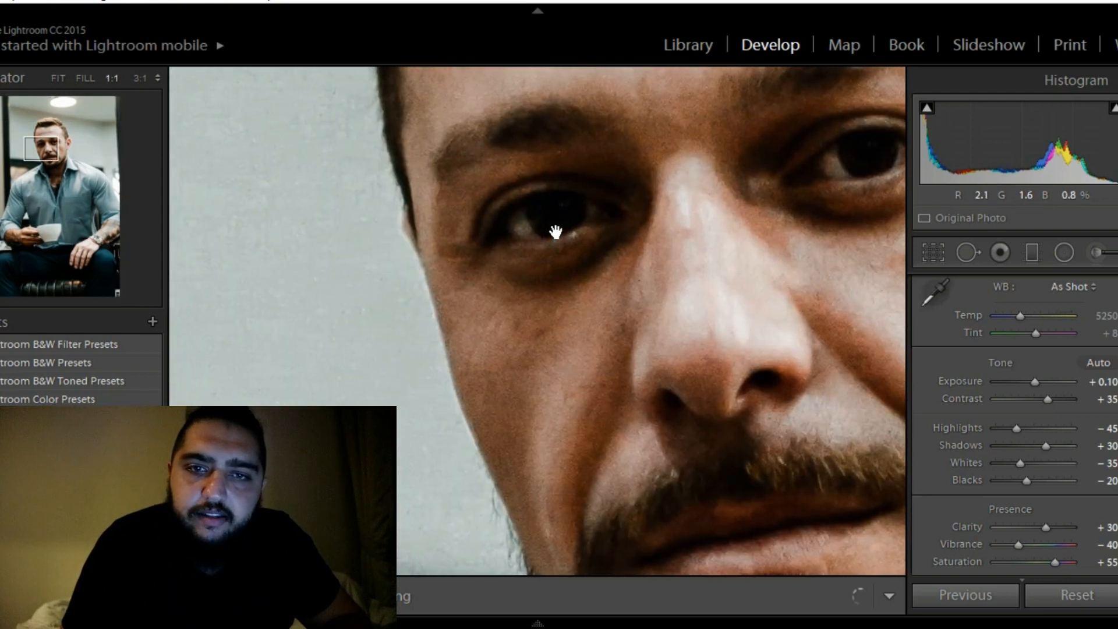
click(1088, 255)
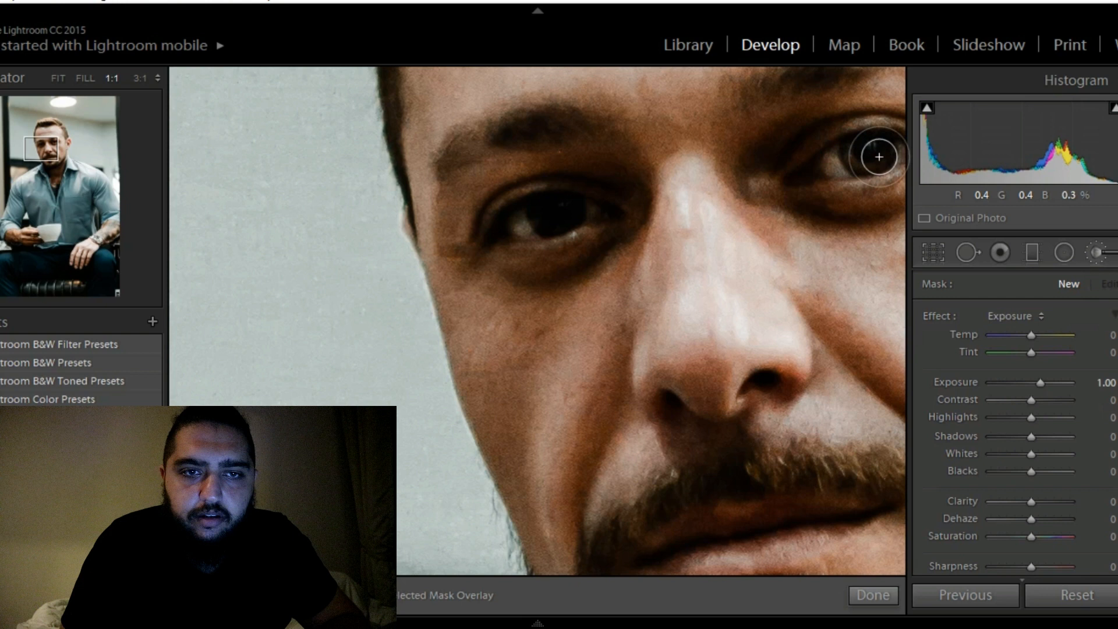
click(850, 120)
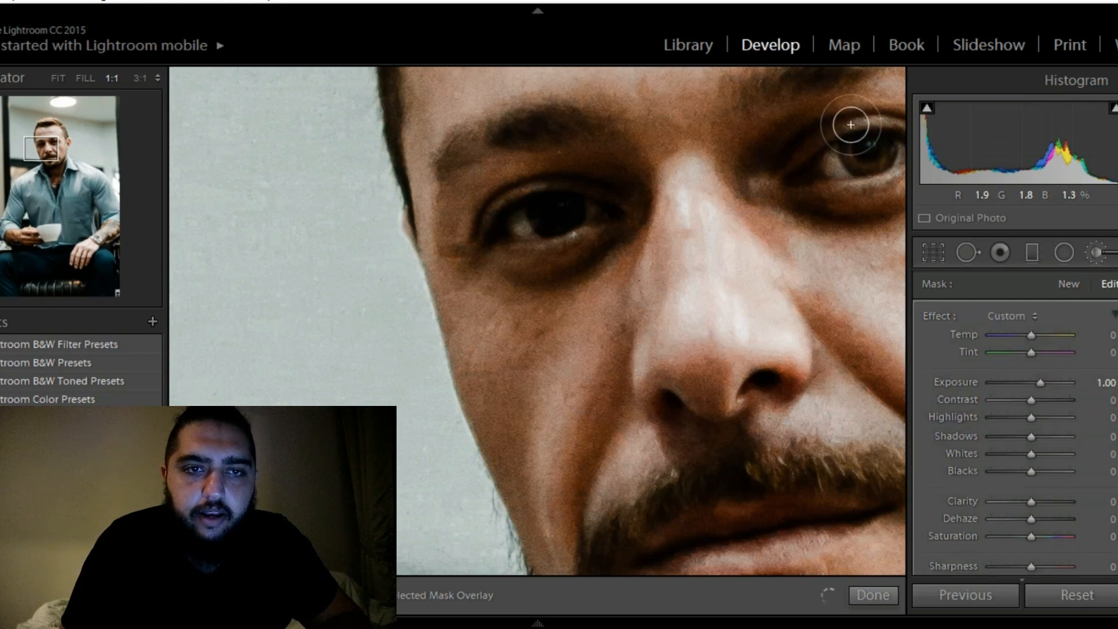
drag(850, 120, 893, 119)
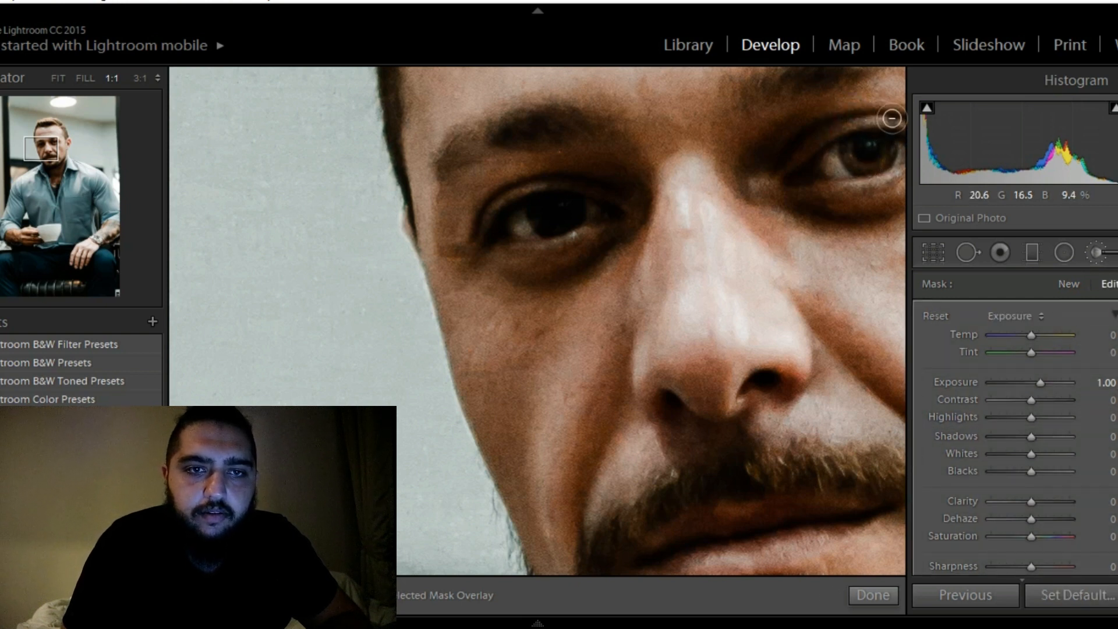
click(884, 119)
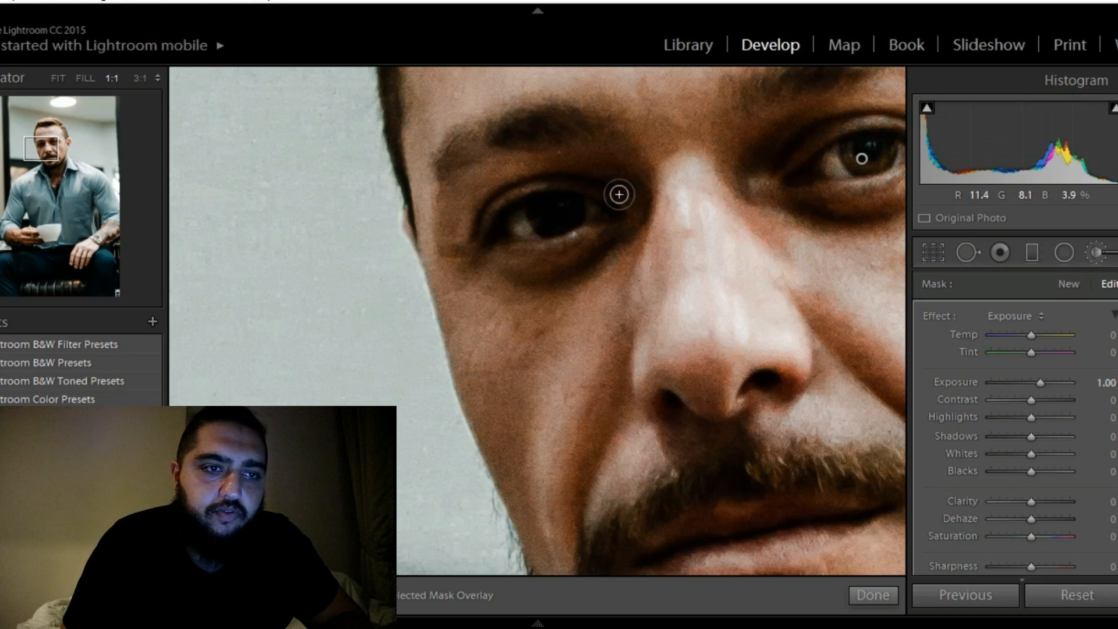
drag(552, 216, 562, 209)
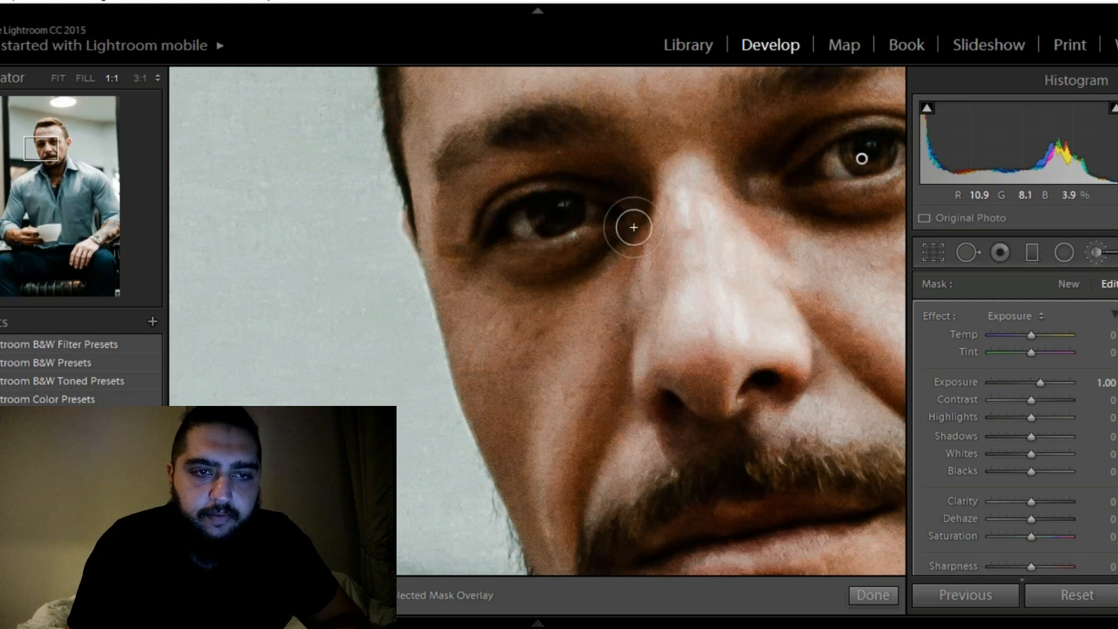
View the whole photo and reduce the eye mask's exposure to 0.40, briefly trying 0.30
key(z)
key(ctrl+minus)
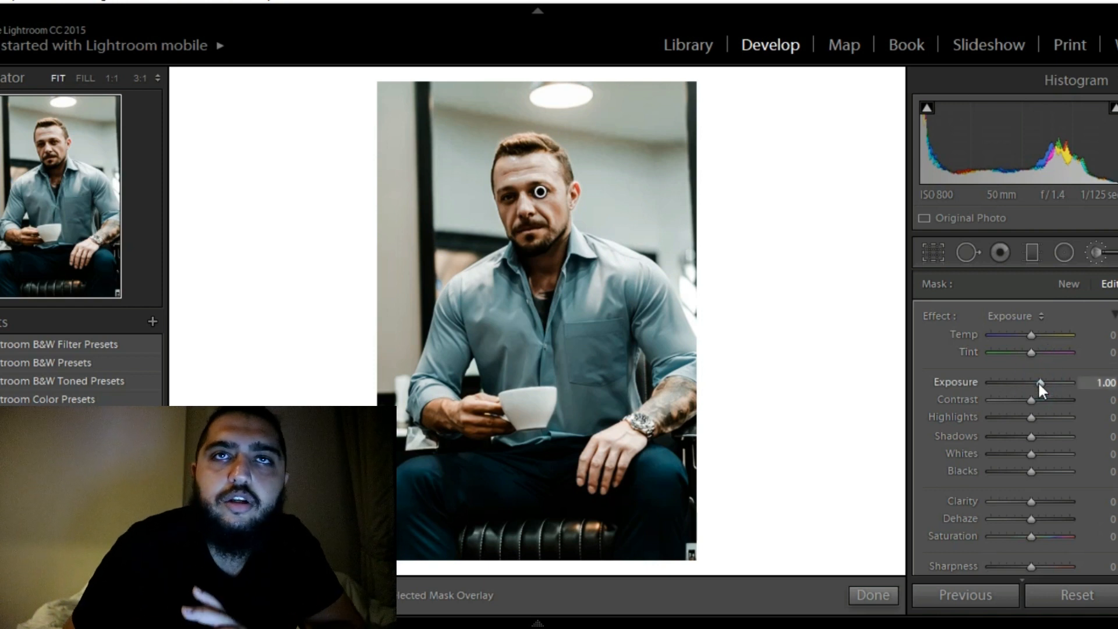
key(Down)
key(Down)
key(Down)
key(Down)
key(Down)
key(Down)
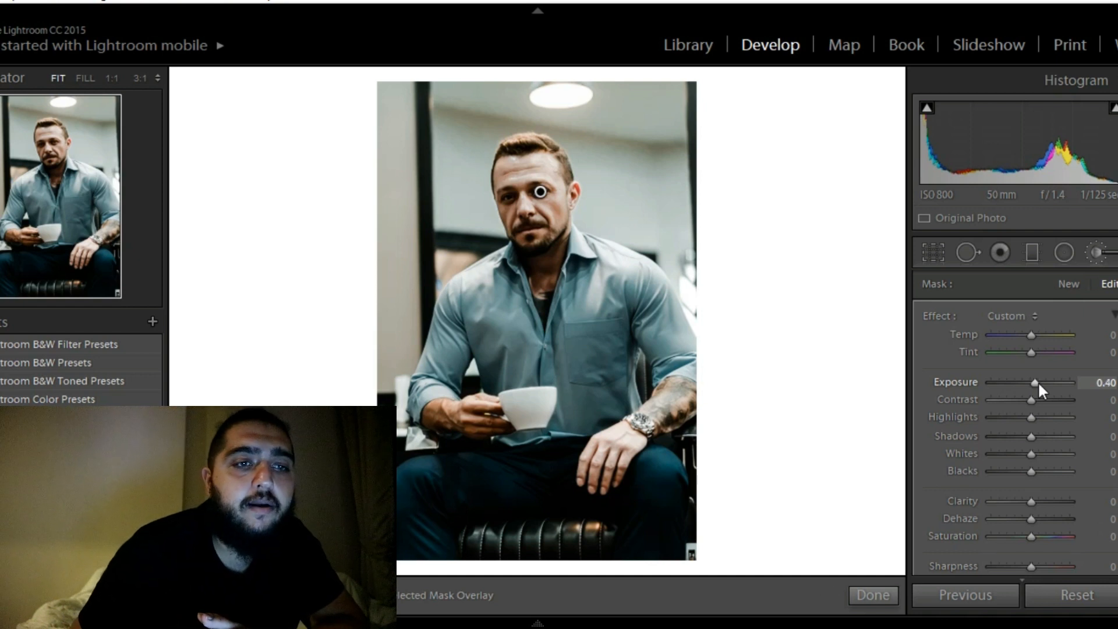
key(Down)
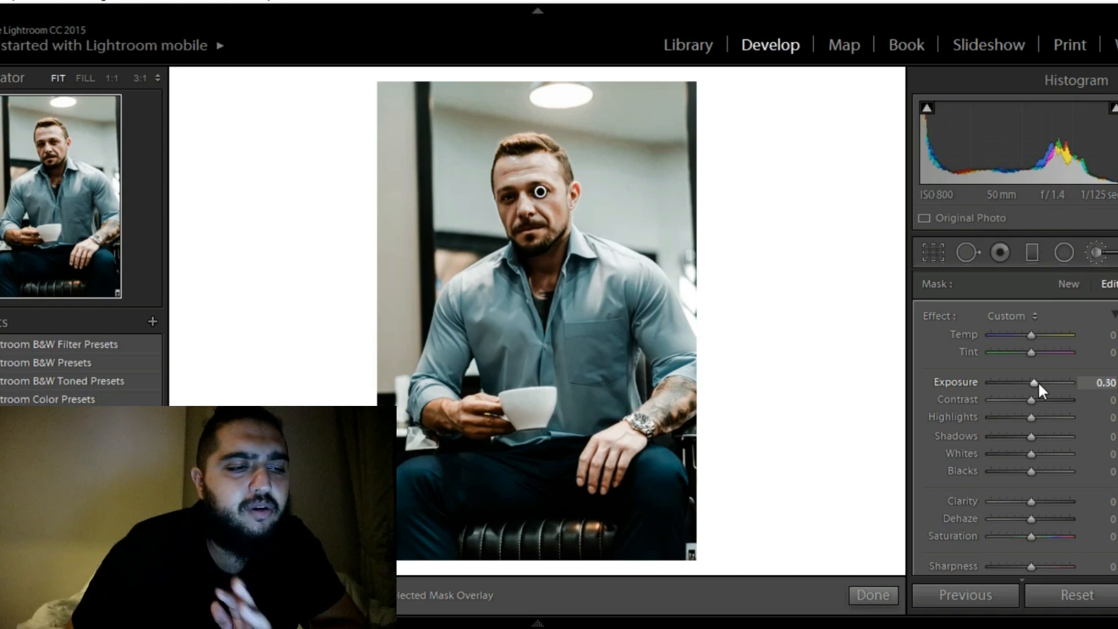
key(Up)
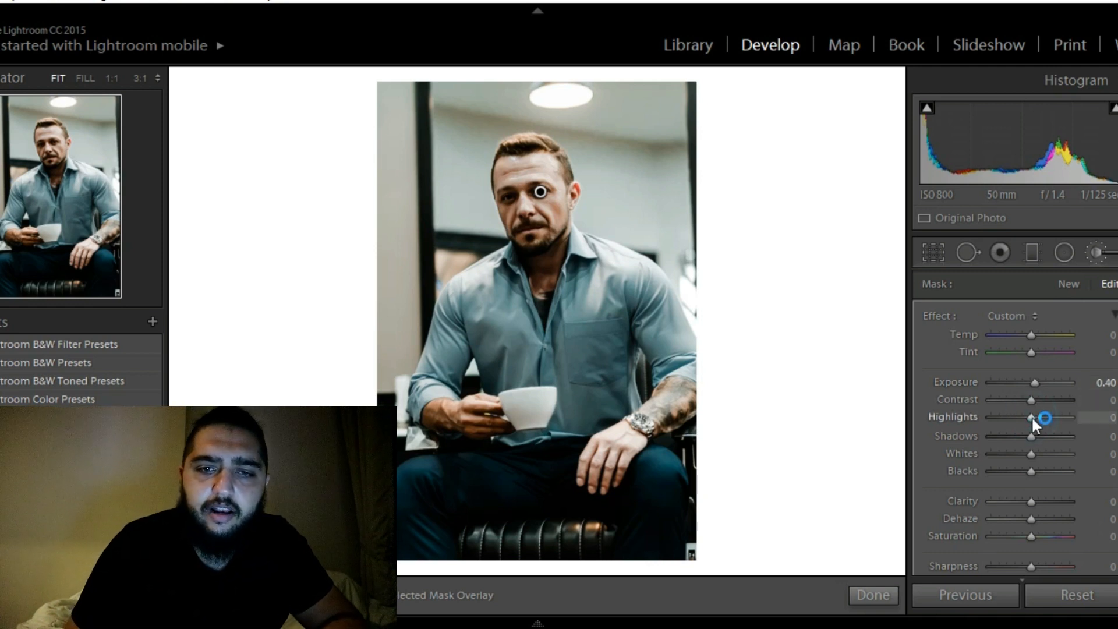
Raise the highlights of the eye mask to 17
key(Up)
key(Up)
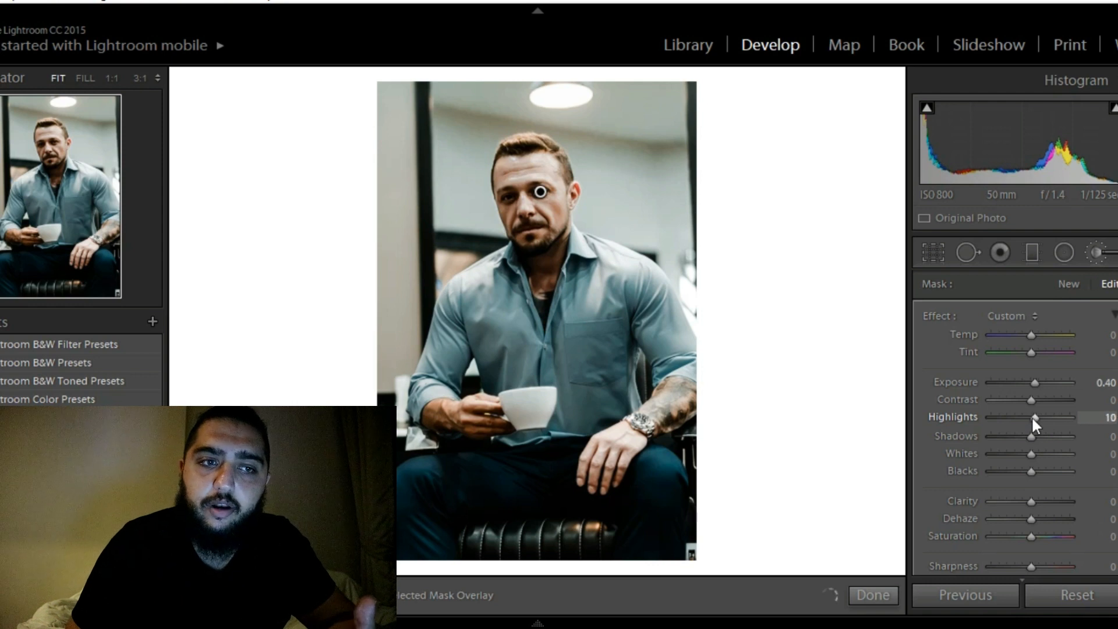
key(Up)
key(Up)
key(Up)
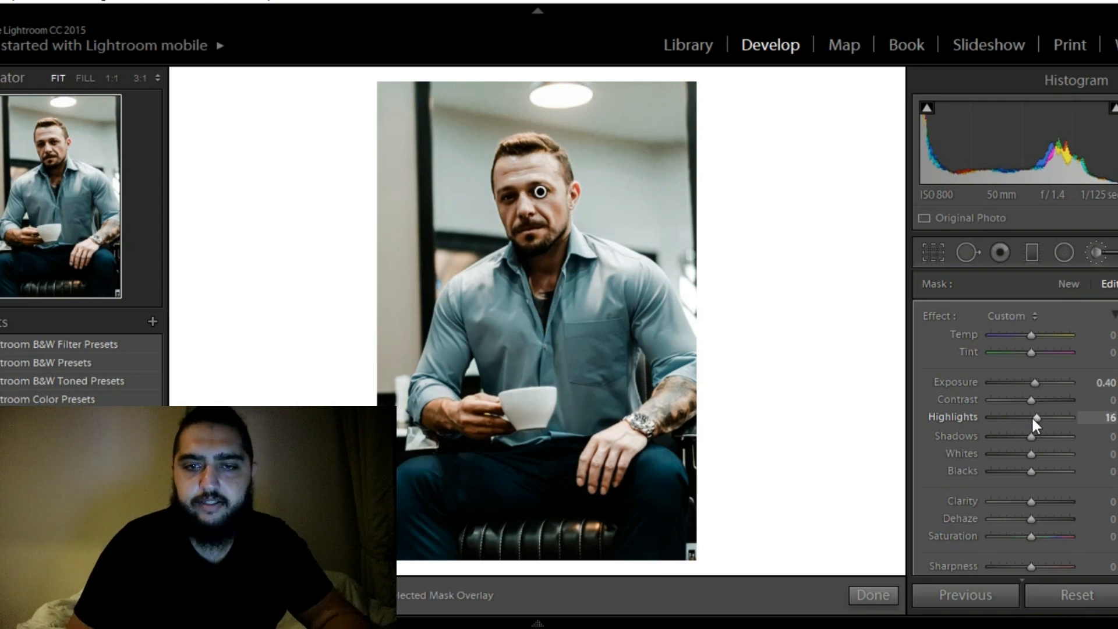
key(Up)
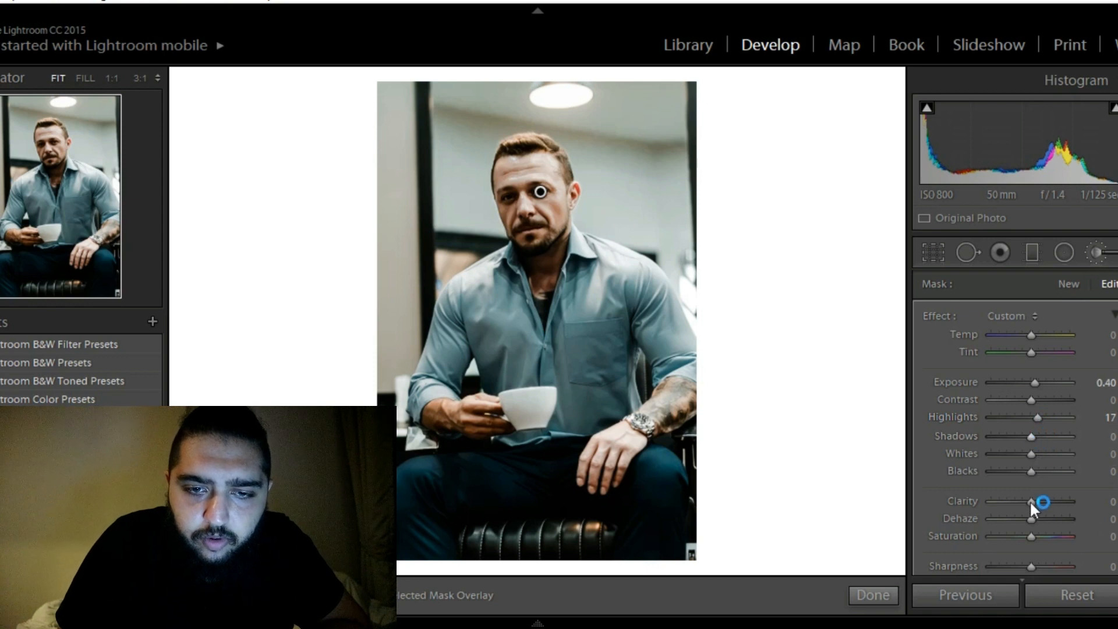
Raise the eye mask's clarity to 10 and finish the brush adjustment
key(Up)
key(Up)
key(Up)
key(Up)
key(Up)
key(Up)
key(Up)
key(Up)
key(Up)
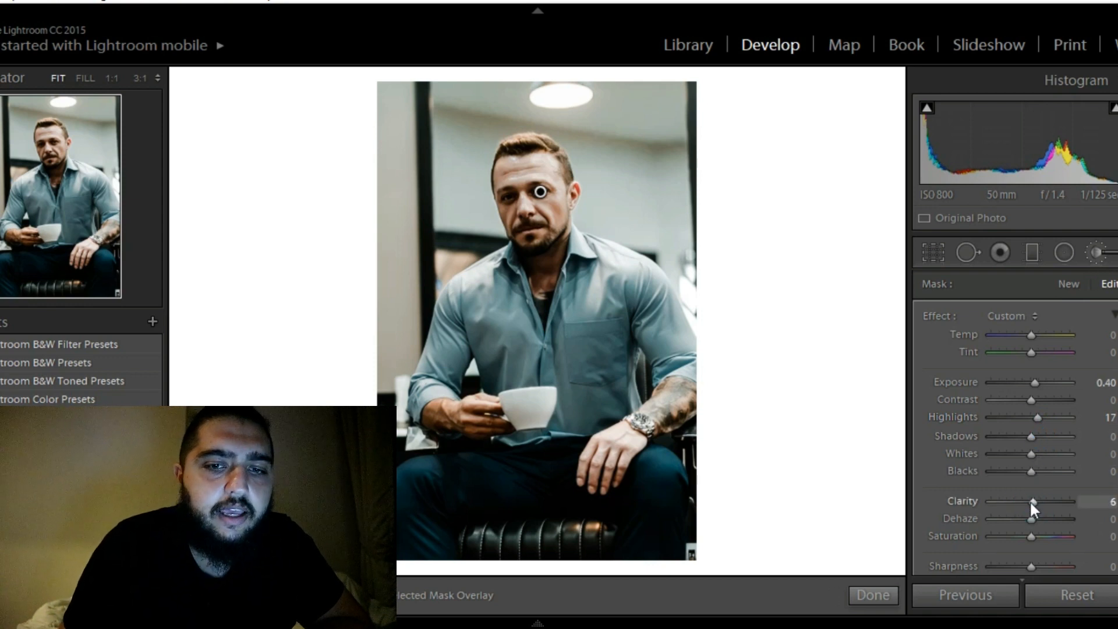
key(Up)
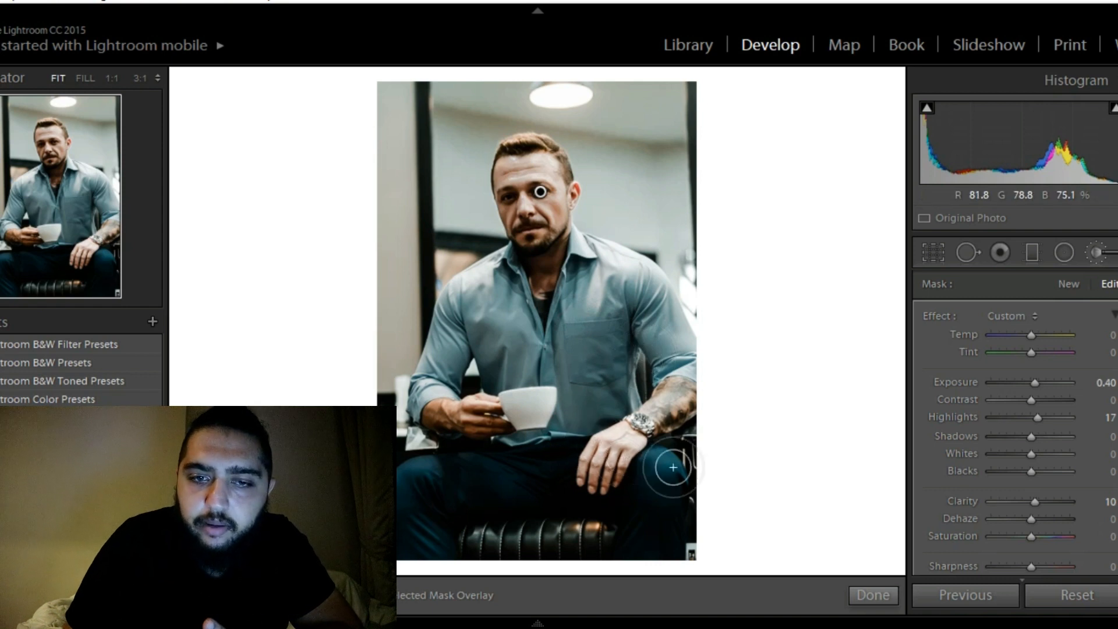
mouse_move(880, 604)
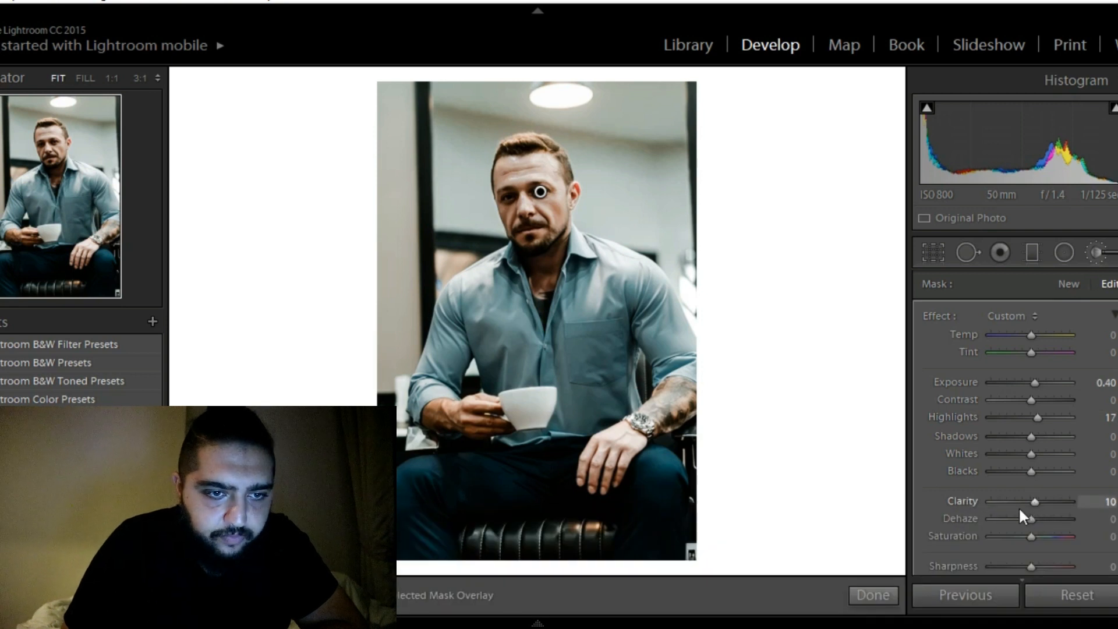
click(879, 592)
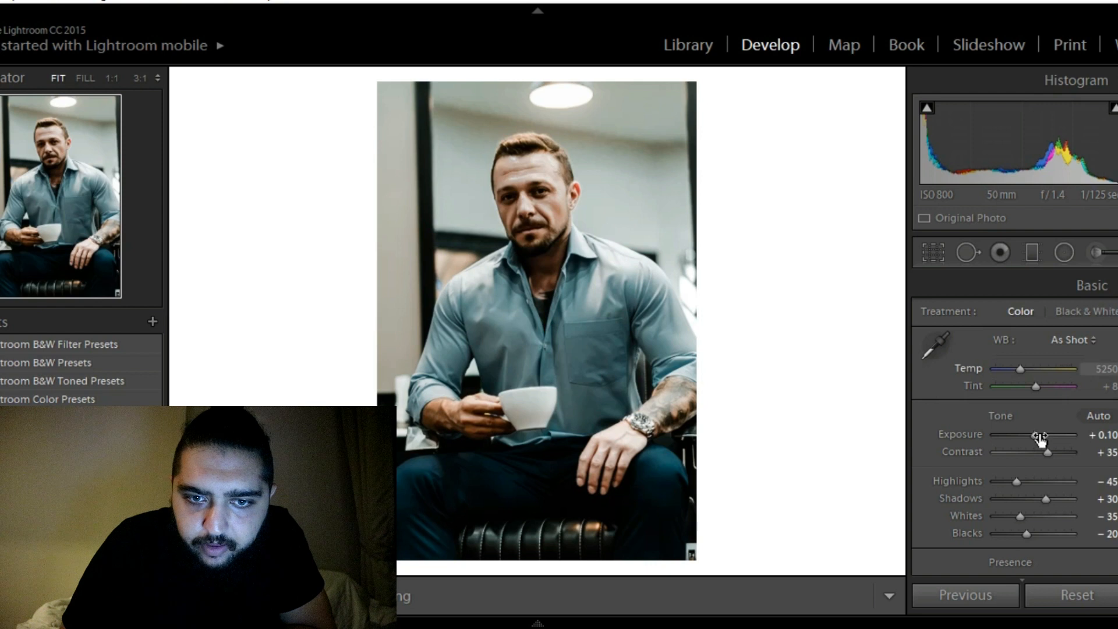
Lower the photo's whites to −80, trying −85 along the way, and the highlights to −60
click(1018, 515)
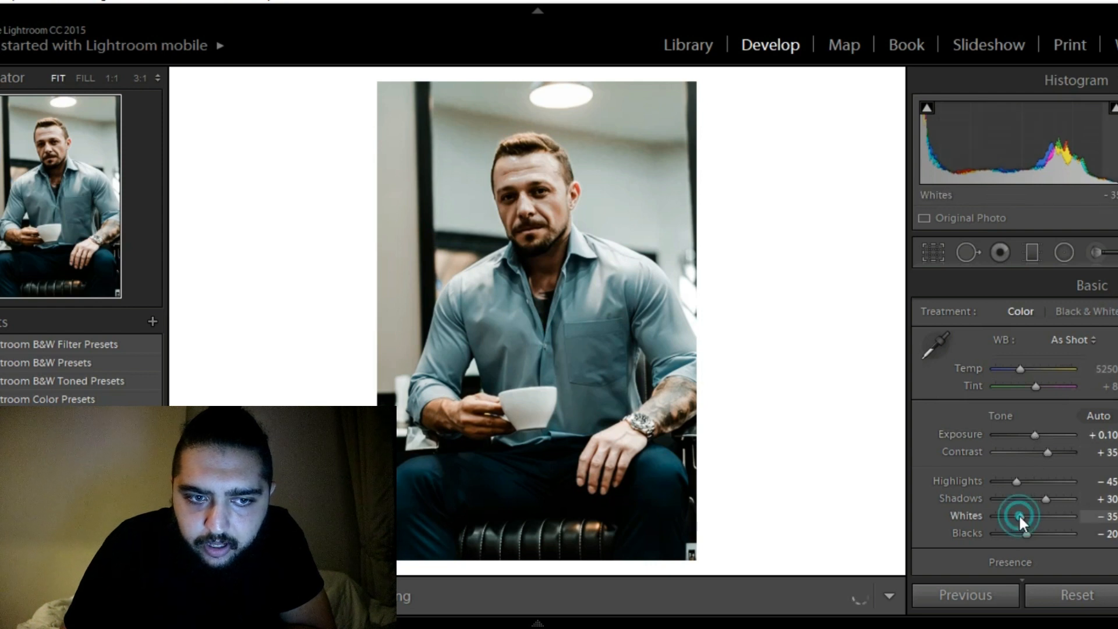
scroll(1018, 514, down, 2)
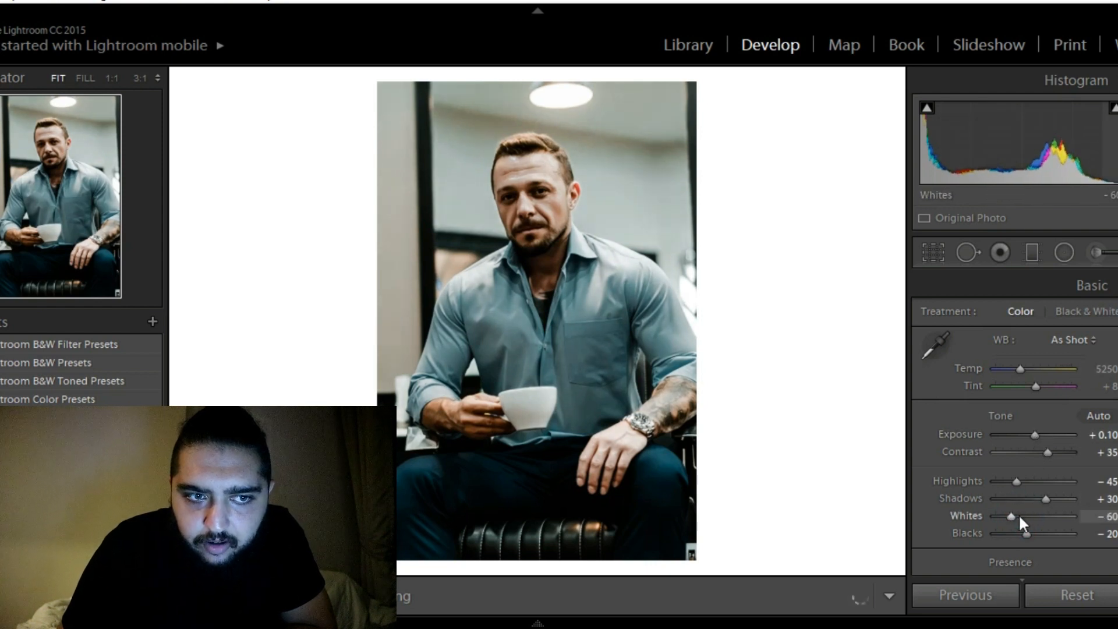
scroll(1018, 515, down, 5)
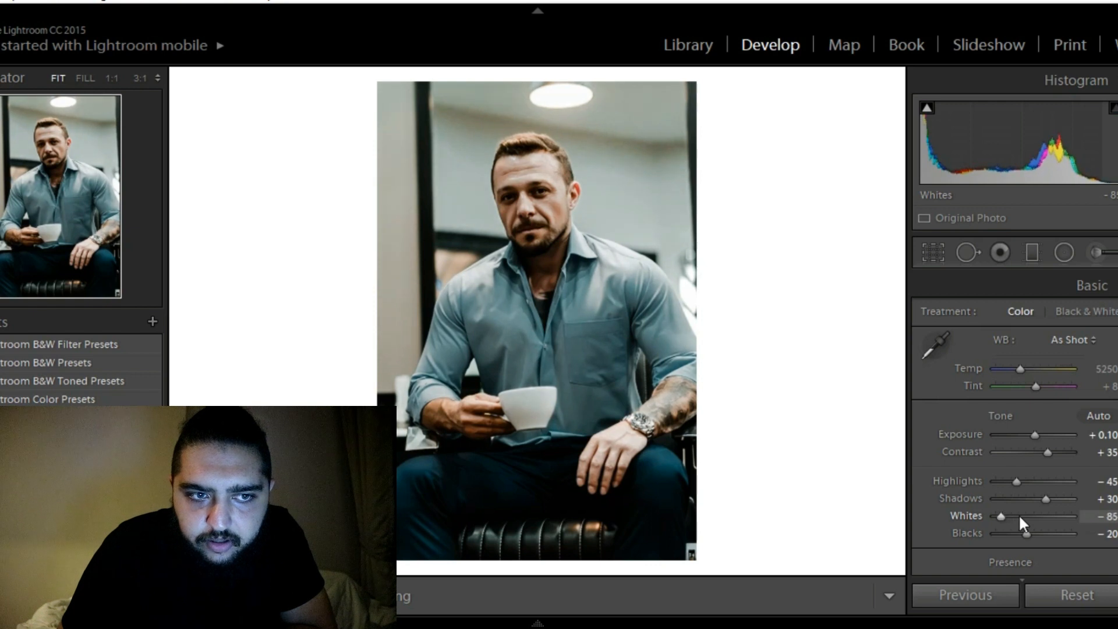
scroll(1018, 515, up, 1)
scroll(1016, 481, down, 3)
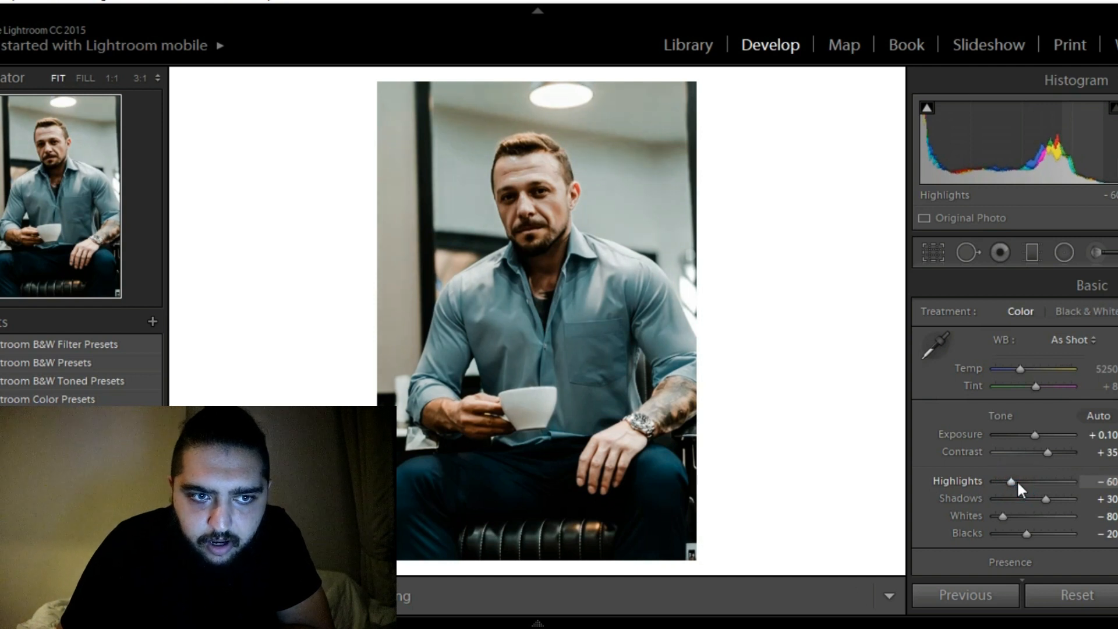
Try the exposure at 0.00 and return it to +0.10, and reset the shadows to 0
double_click(1033, 435)
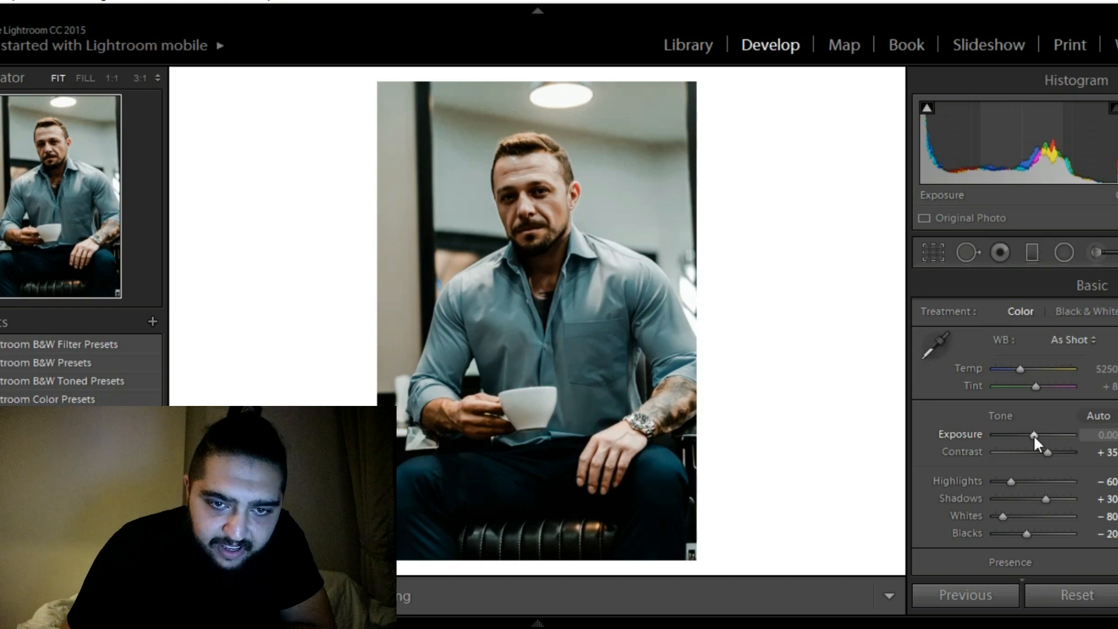
drag(1034, 440, 1035, 439)
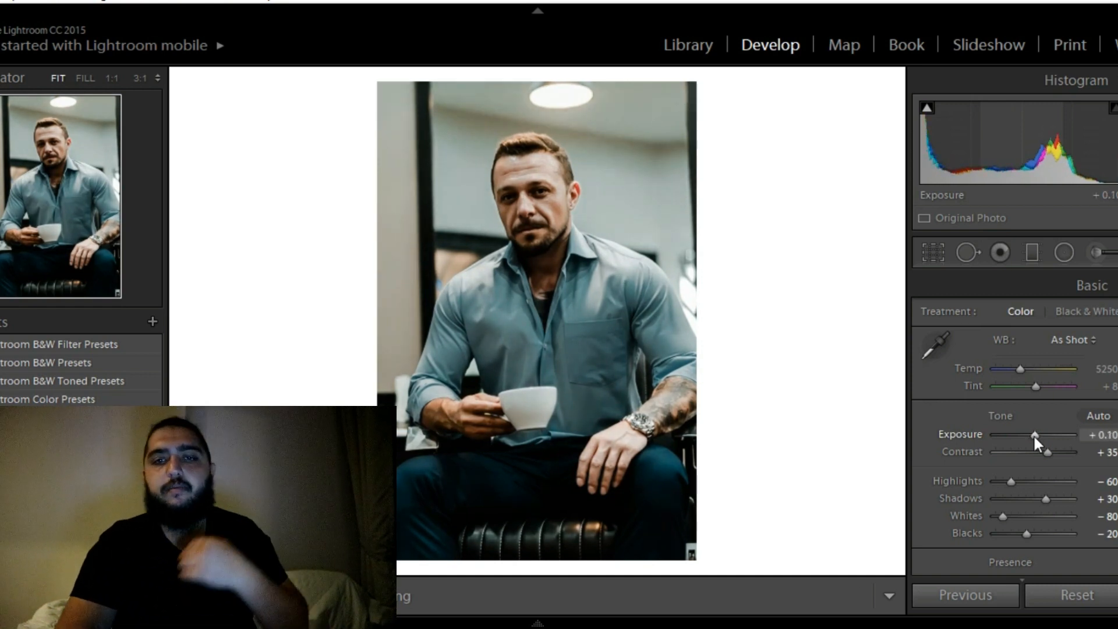
double_click(1045, 500)
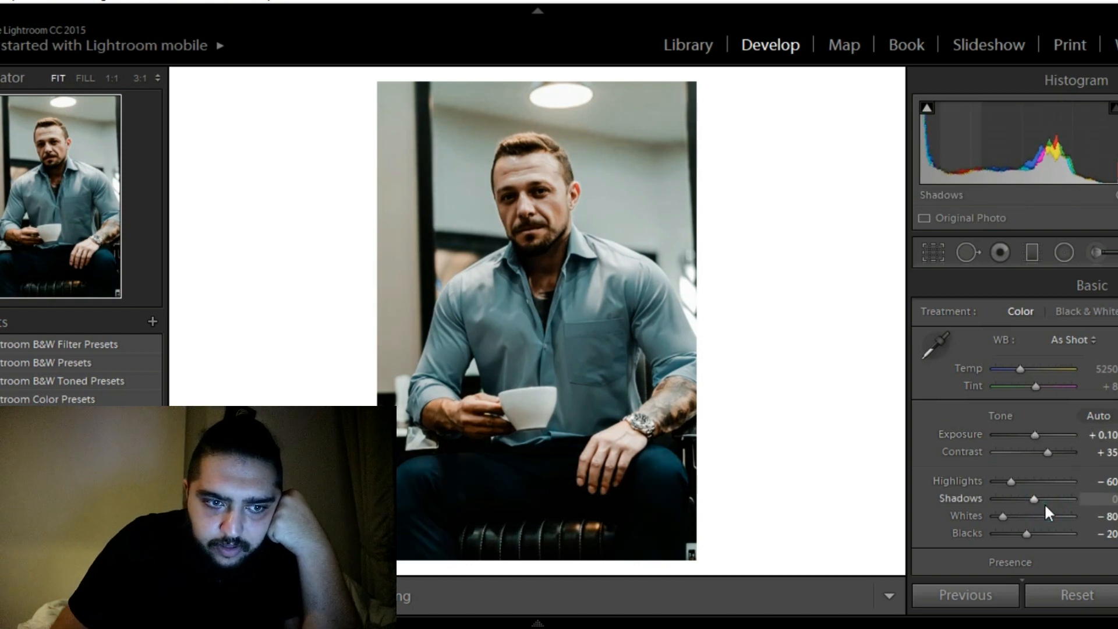
Raise the photo's shadows to +35, trying +30 along the way
key(Up)
key(Up)
key(Up)
key(Up)
key(Up)
key(Up)
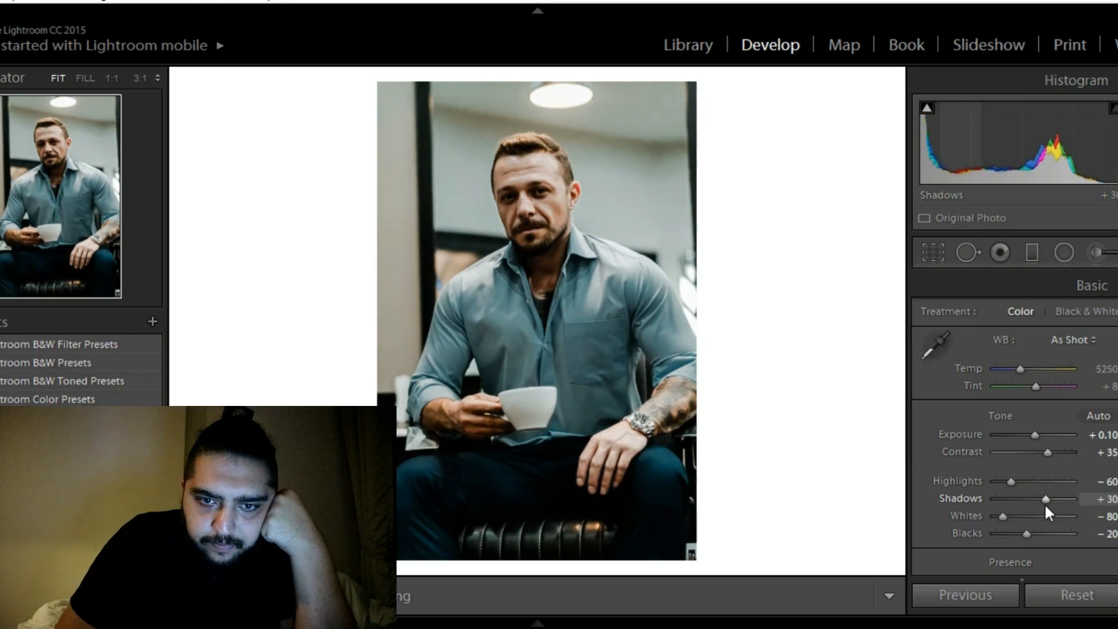
click(1048, 499)
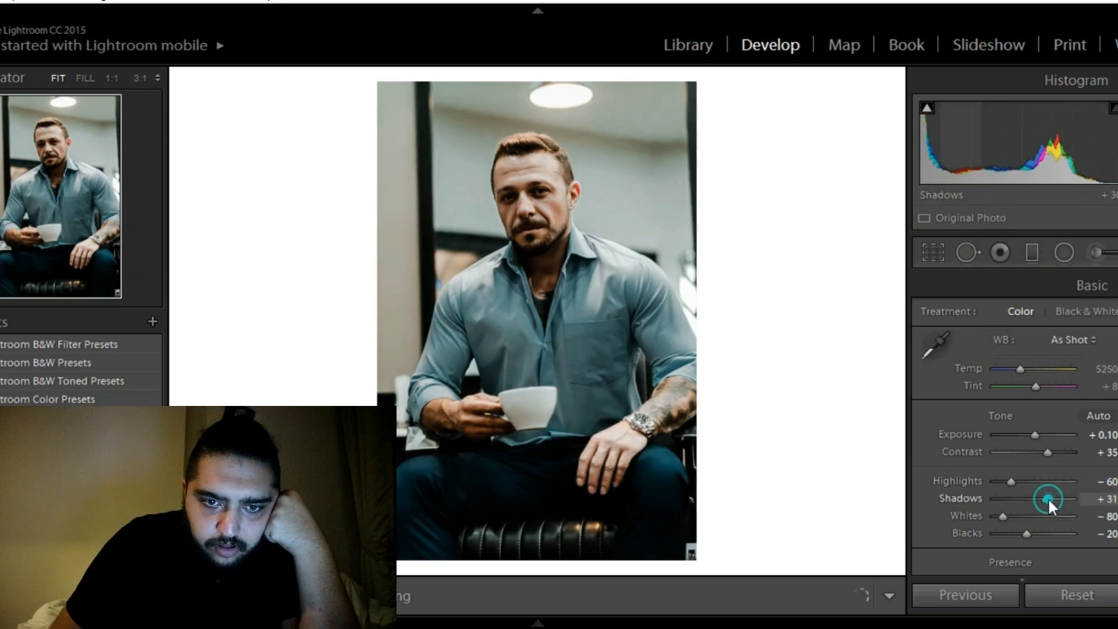
click(1048, 499)
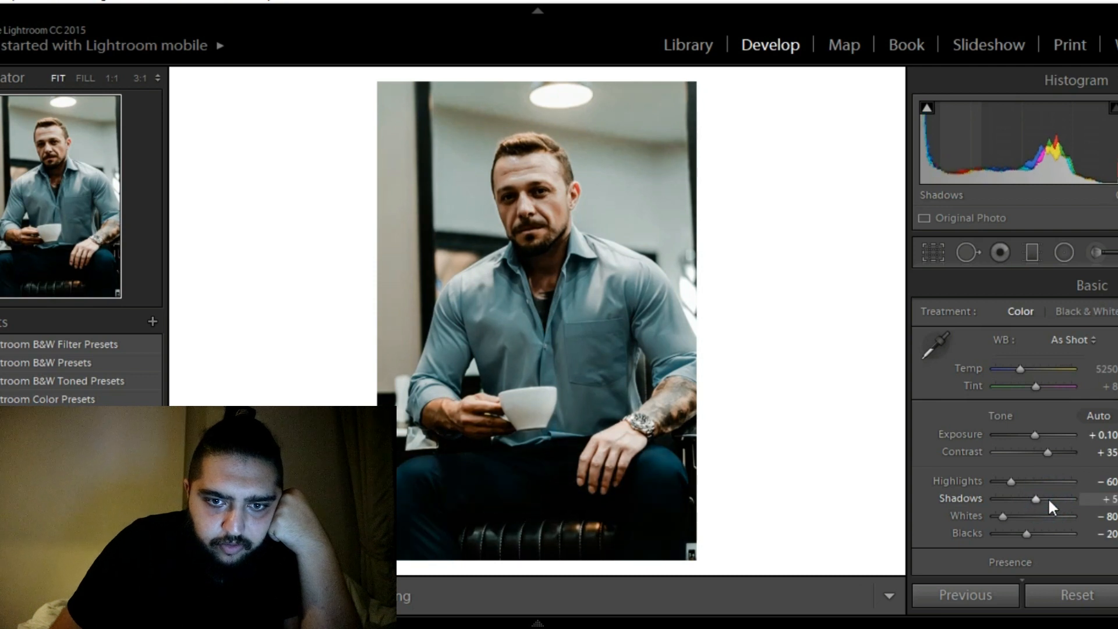
key(Up)
key(Up)
key(Up)
key(Down)
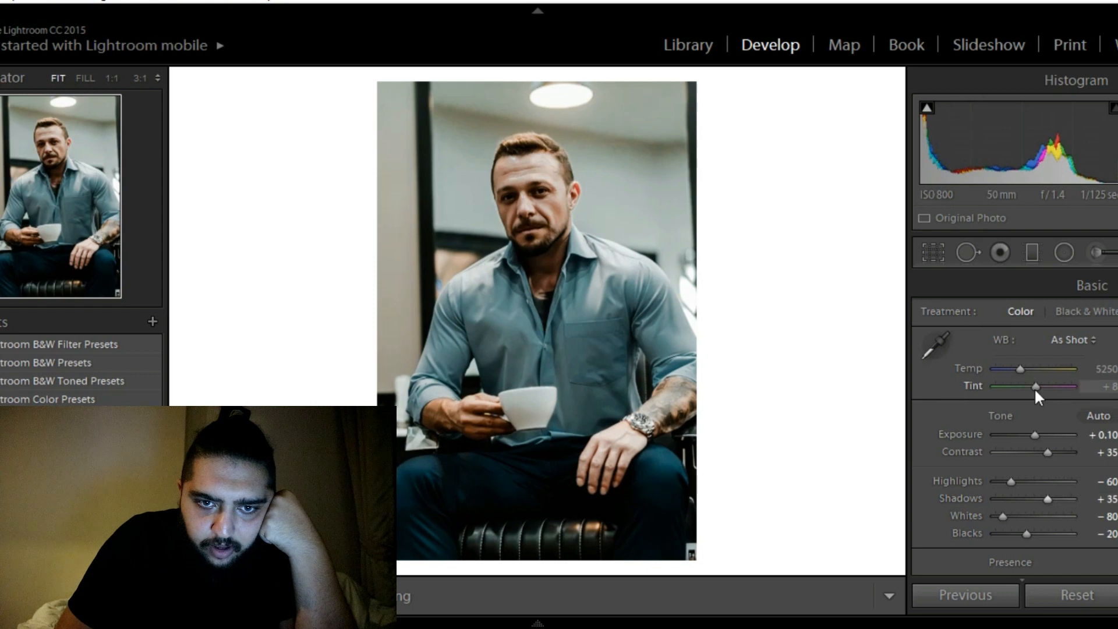
Try the white balance temperature at 7750 and 5000, and return it to 5250
click(1021, 369)
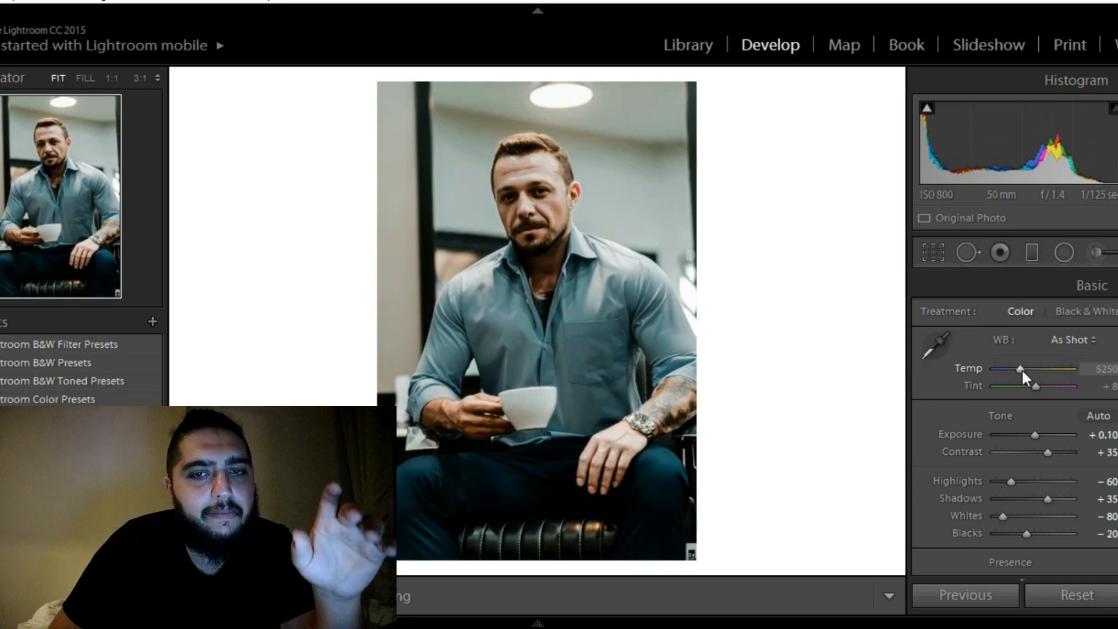
key(Up)
key(Up)
key(Up)
key(Up)
key(Up)
key(Up)
key(Up)
key(Up)
key(Up)
key(Up)
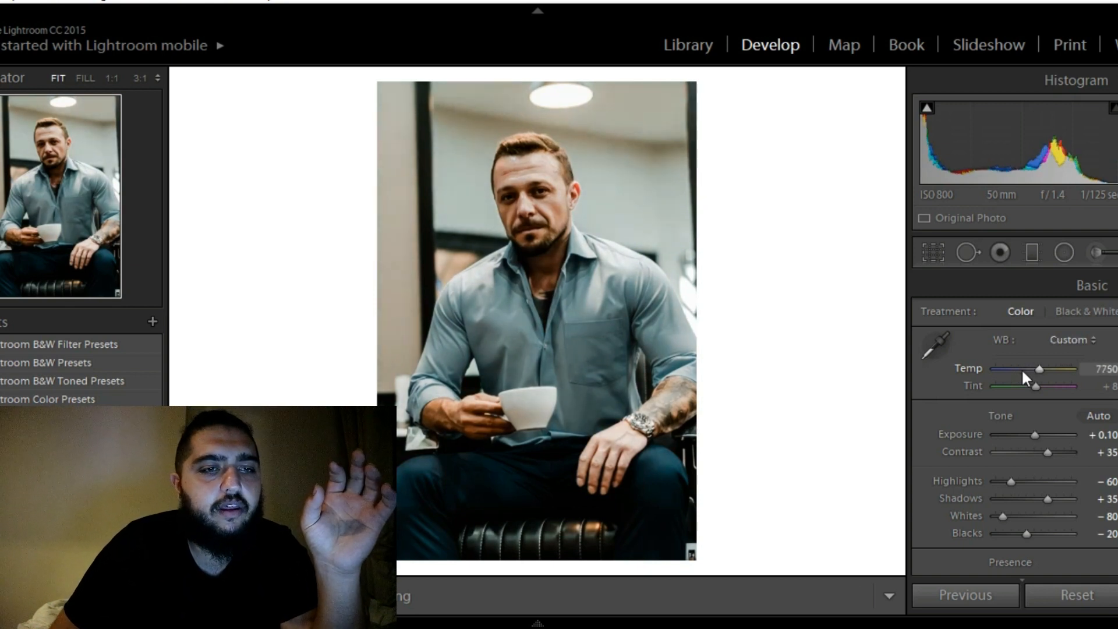
key(Down)
key(Down)
key(Down)
key(Down)
key(Down)
key(Down)
key(Down)
key(Down)
key(Down)
key(Down)
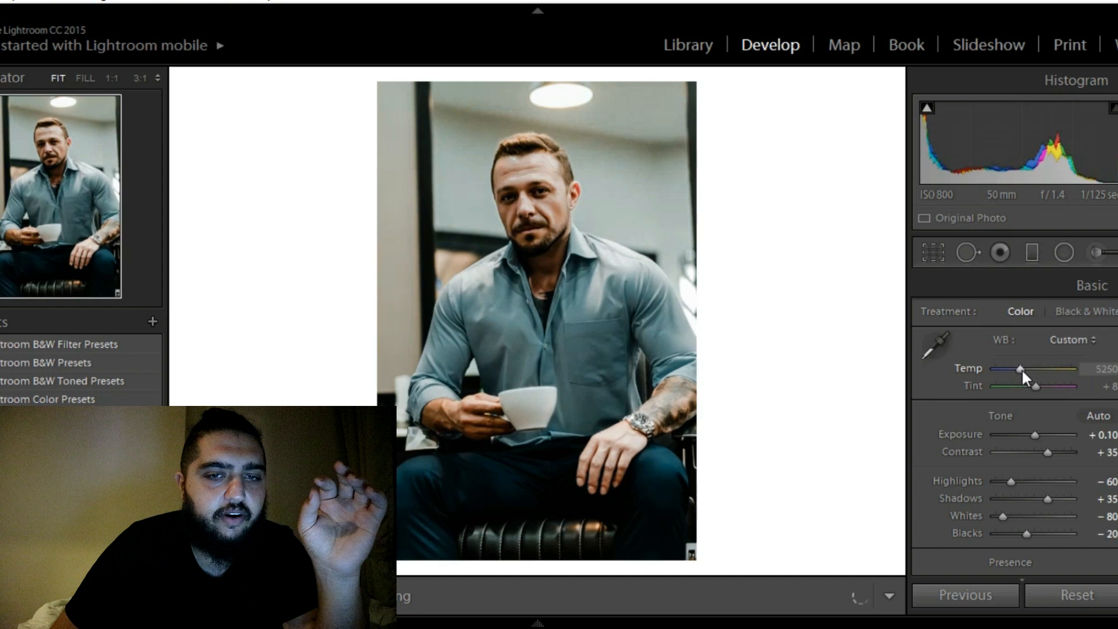
key(Down)
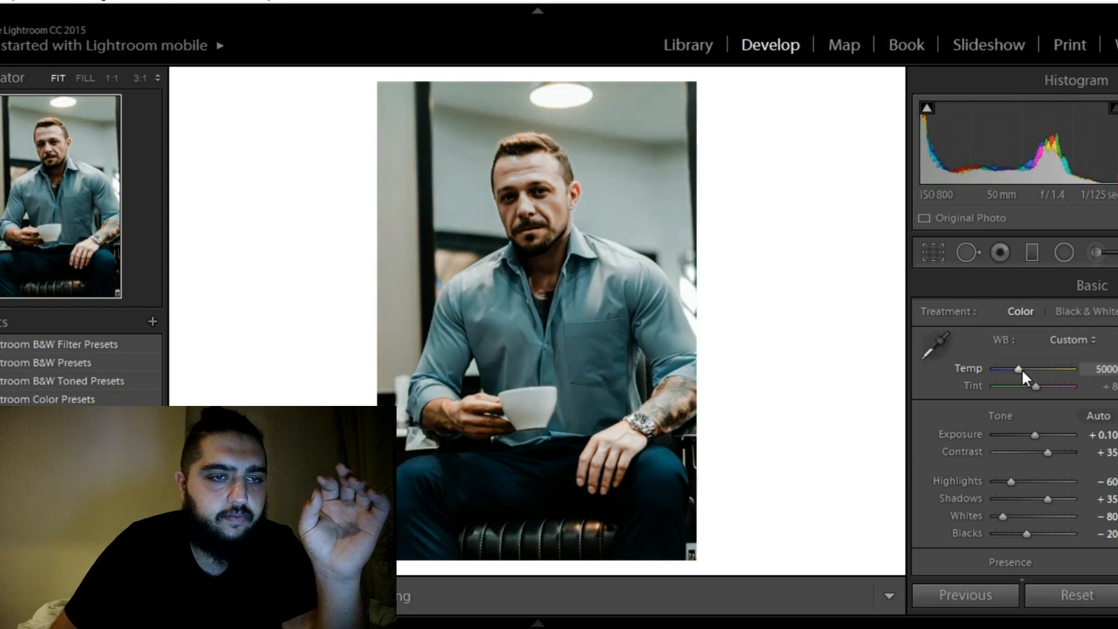
key(Up)
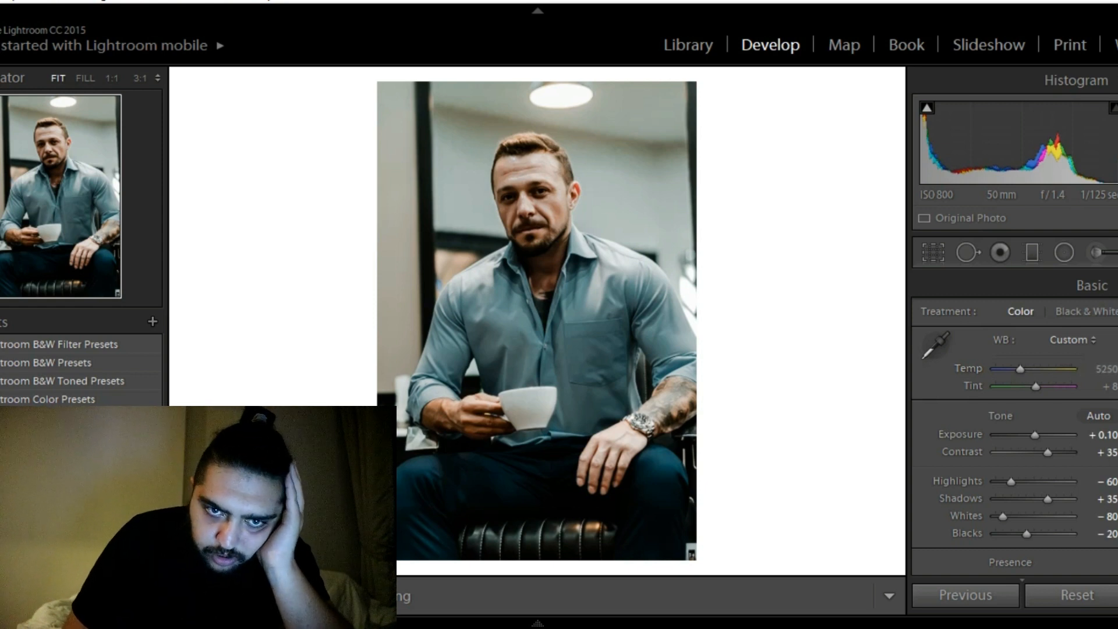
Fade the tone curve by lifting its black end point slightly and lowering its white end point slightly
scroll(1013, 425, down, 8)
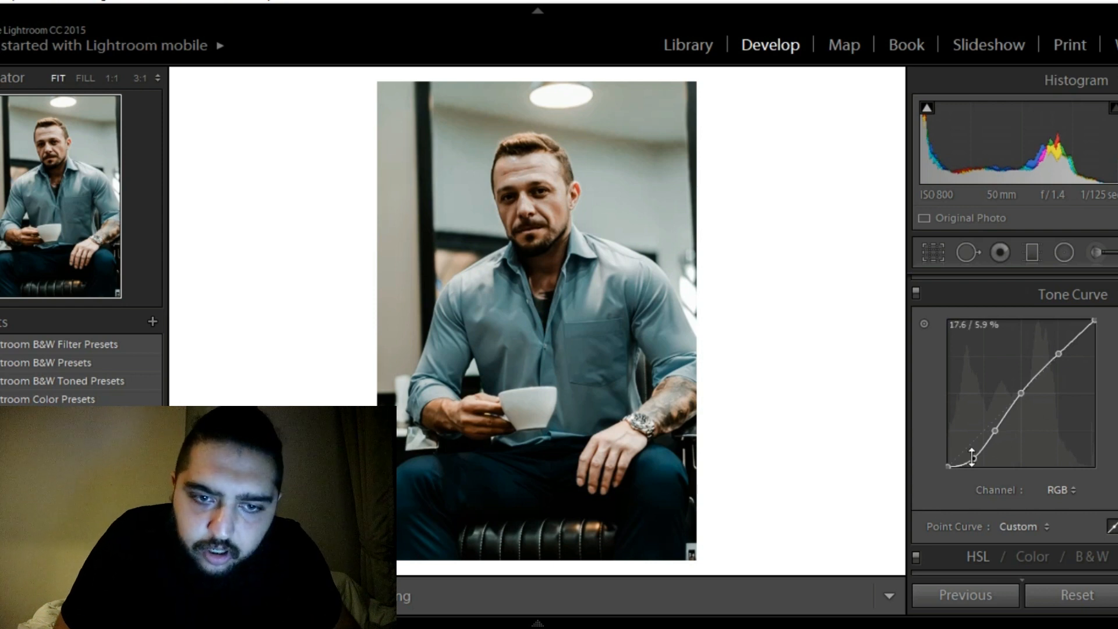
drag(974, 458, 945, 463)
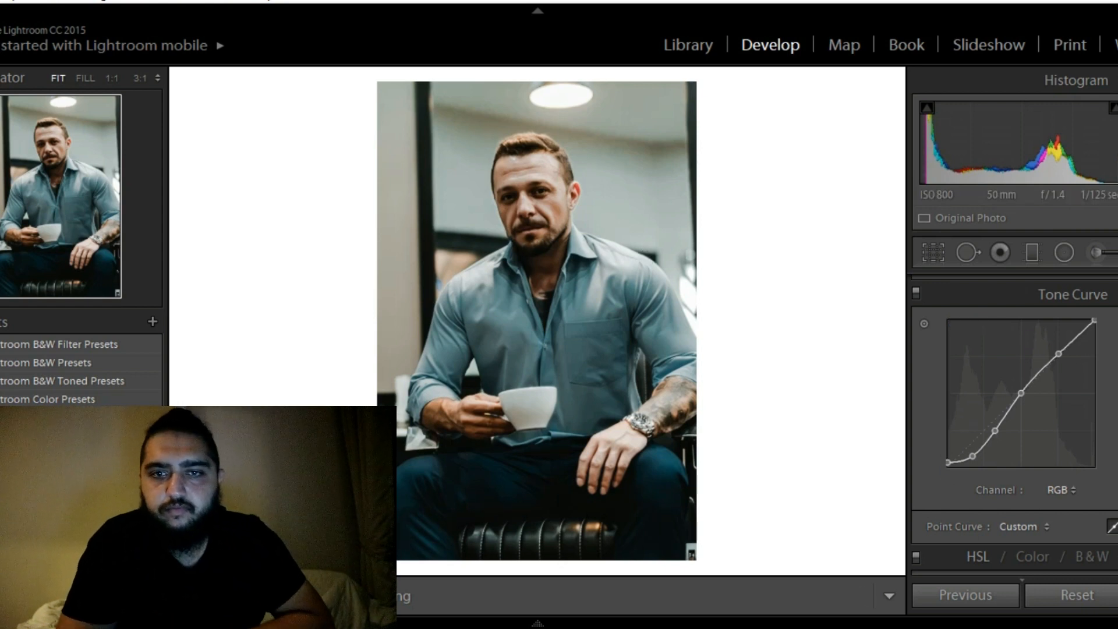
click(1095, 320)
drag(1094, 319, 1059, 348)
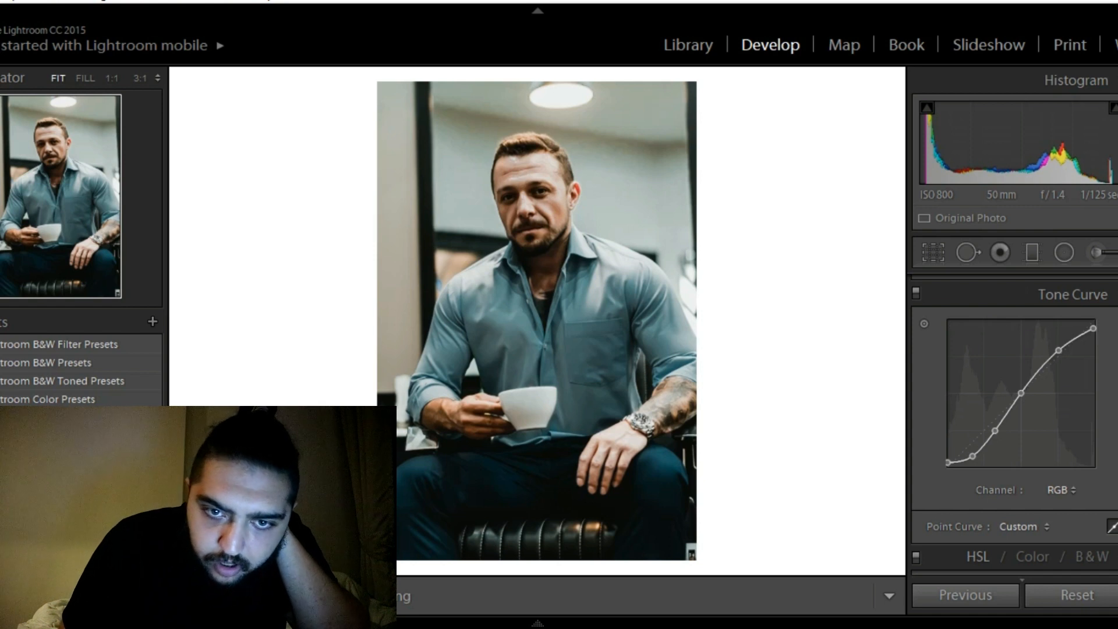
Set the red saturation to −55, trying −60 along the way, and the orange saturation to −45
scroll(1012, 424, down, 6)
scroll(1012, 425, down, 2)
scroll(1013, 425, up, 2)
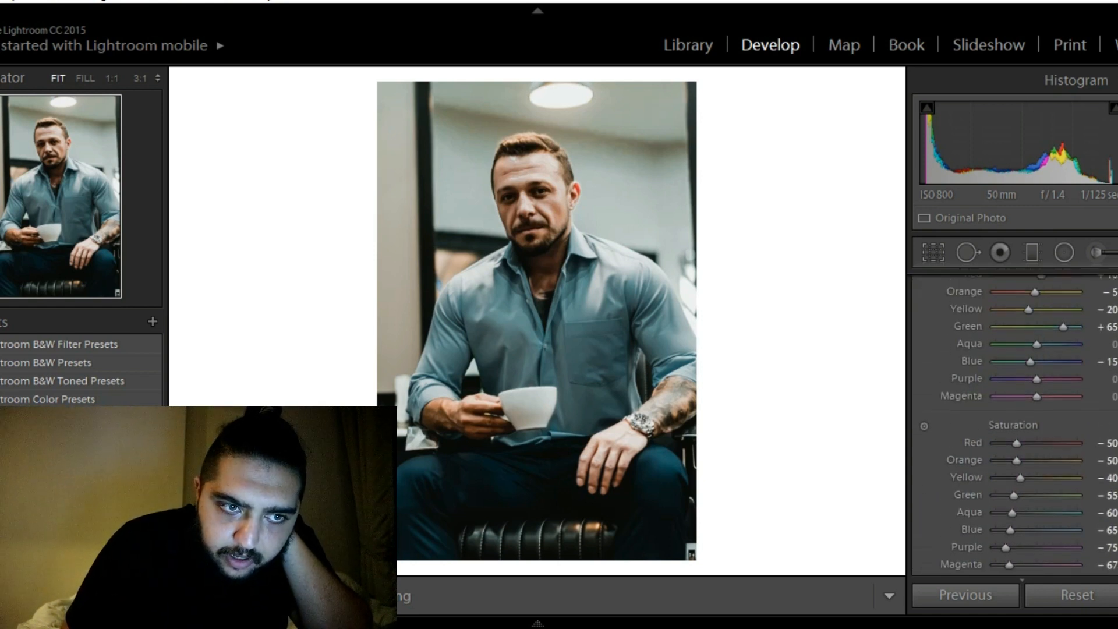
scroll(1013, 425, up, 3)
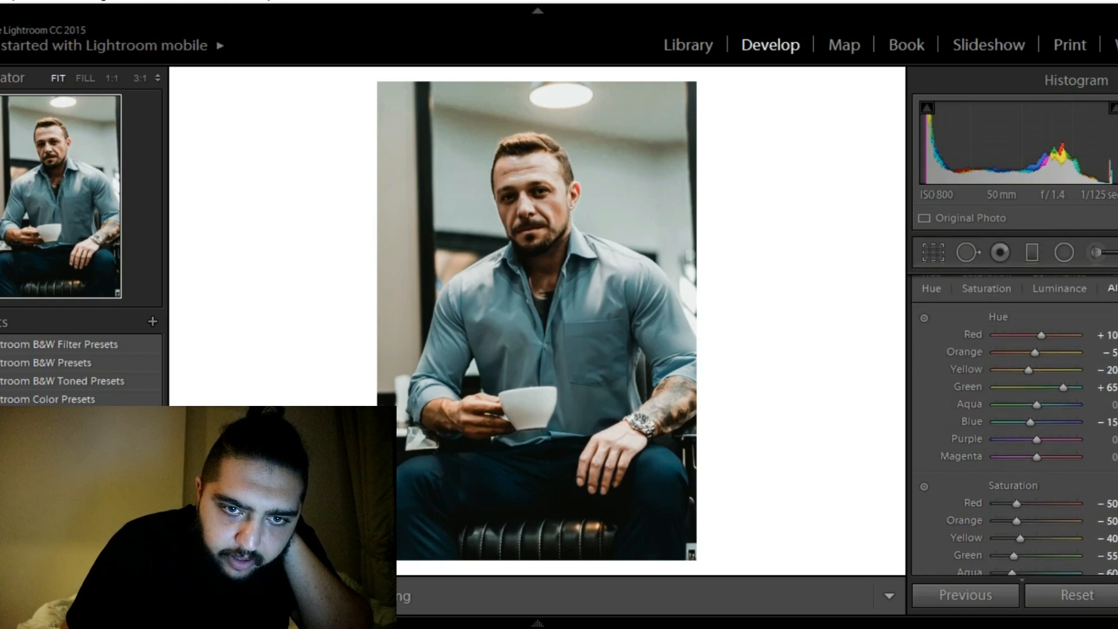
scroll(1016, 466, down, 2)
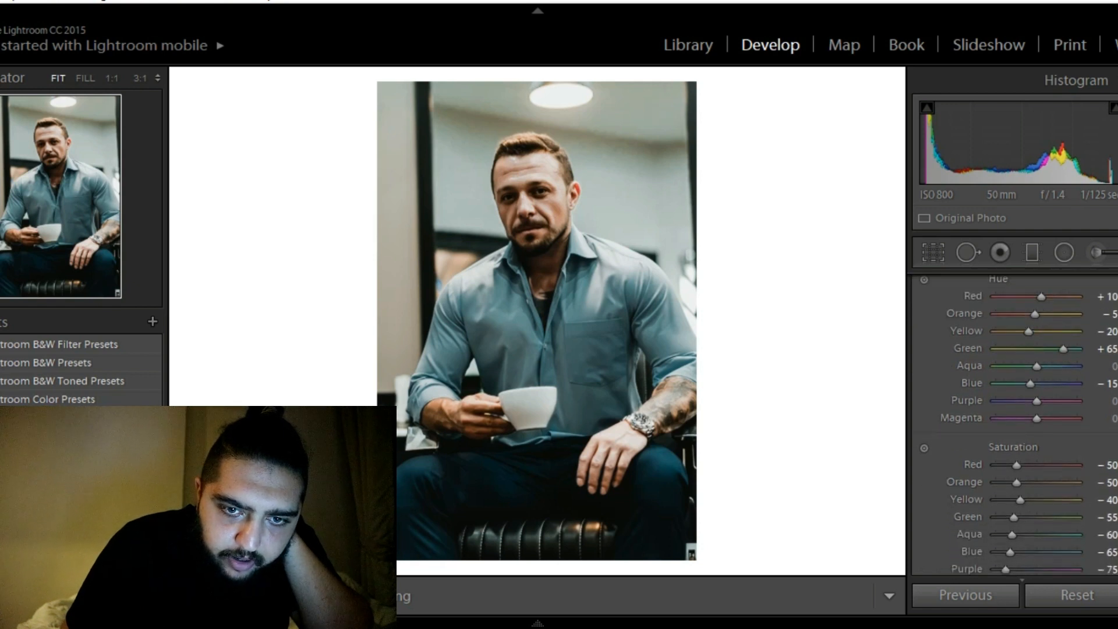
click(1014, 464)
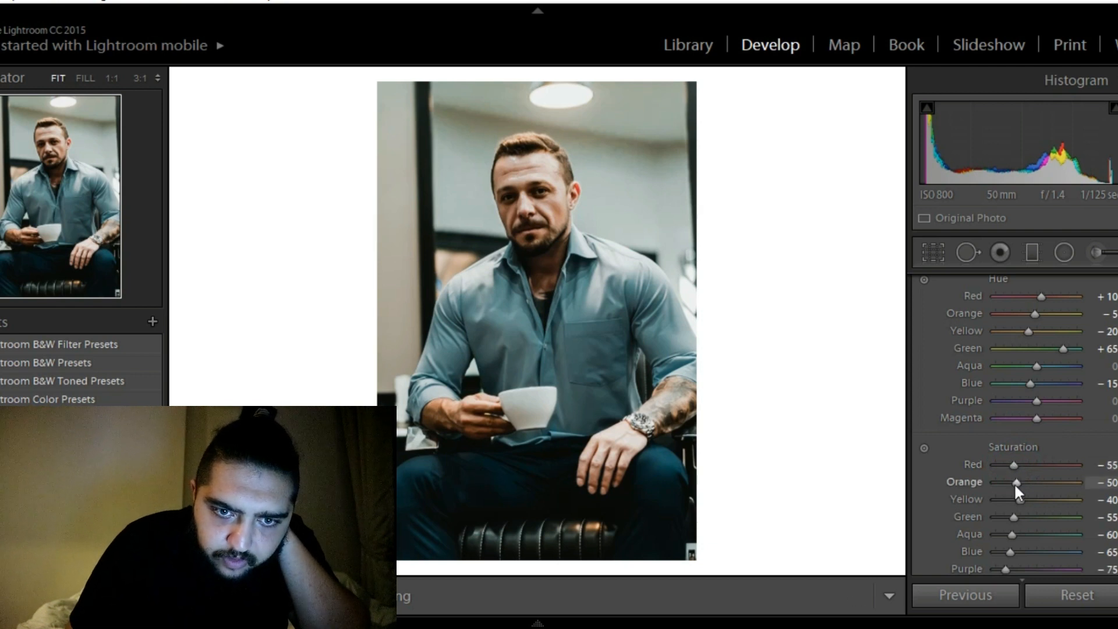
click(1015, 485)
double_click(1015, 484)
key(Down)
key(Down)
key(Down)
key(Down)
key(Down)
key(Down)
key(Down)
key(Down)
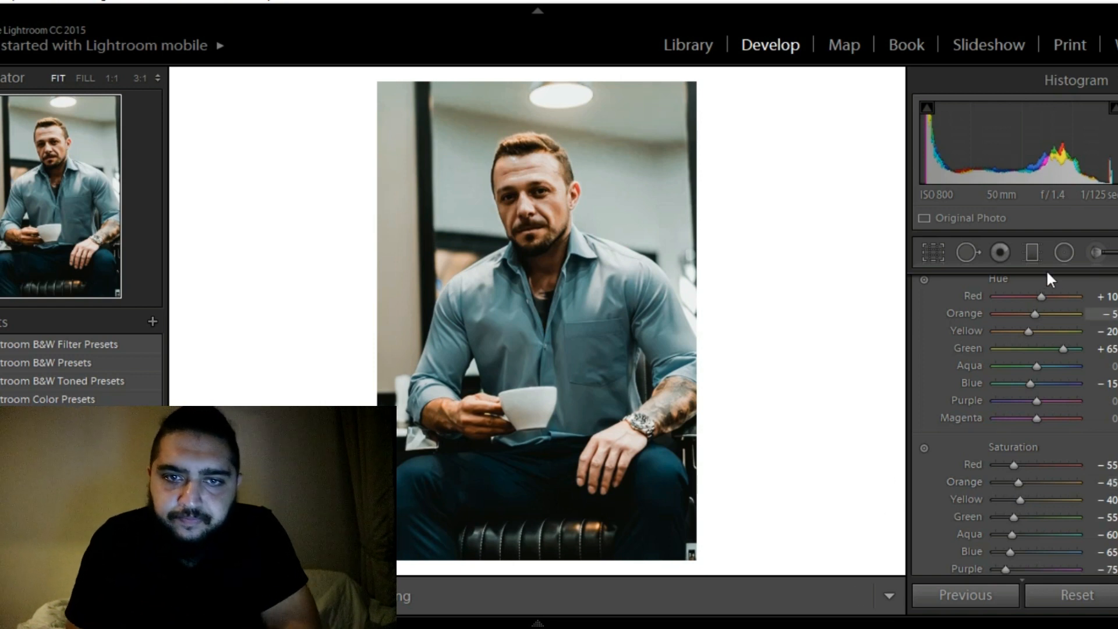
click(1026, 252)
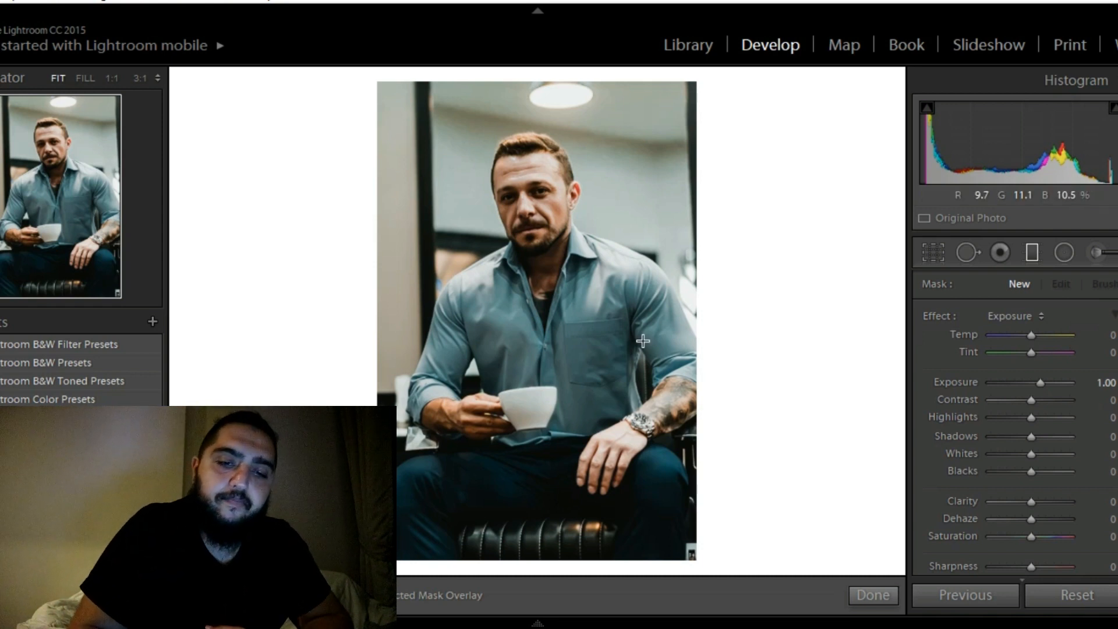
click(871, 595)
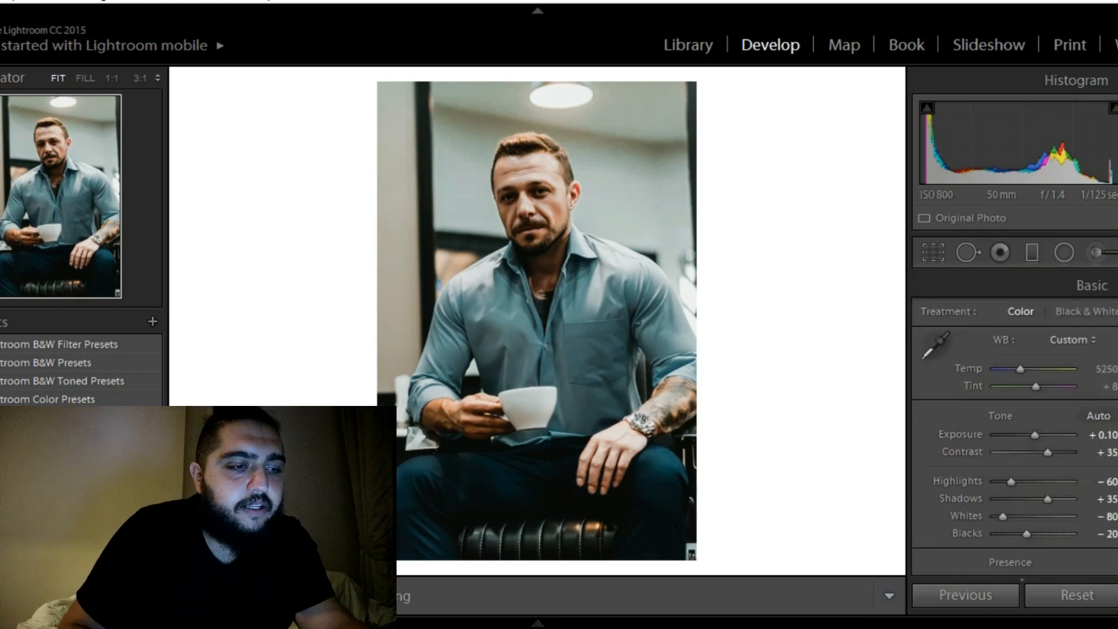
Copy the seated man's develop settings with the selected options and paste them onto the portrait of the man in sunglasses and suspenders
key(ctrl+shift+c)
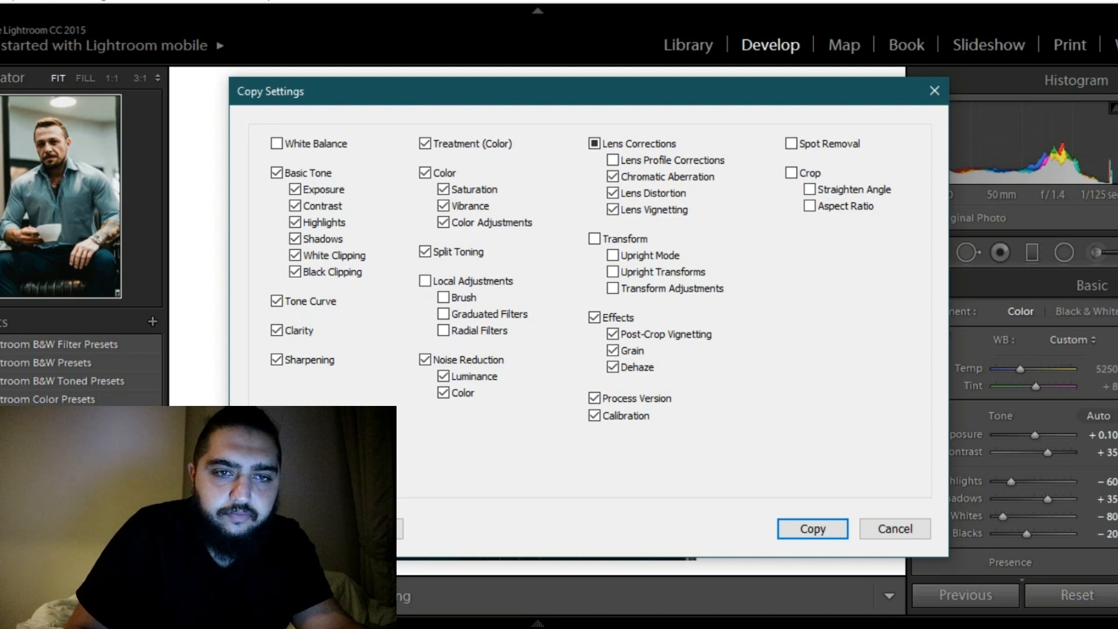
key(Return)
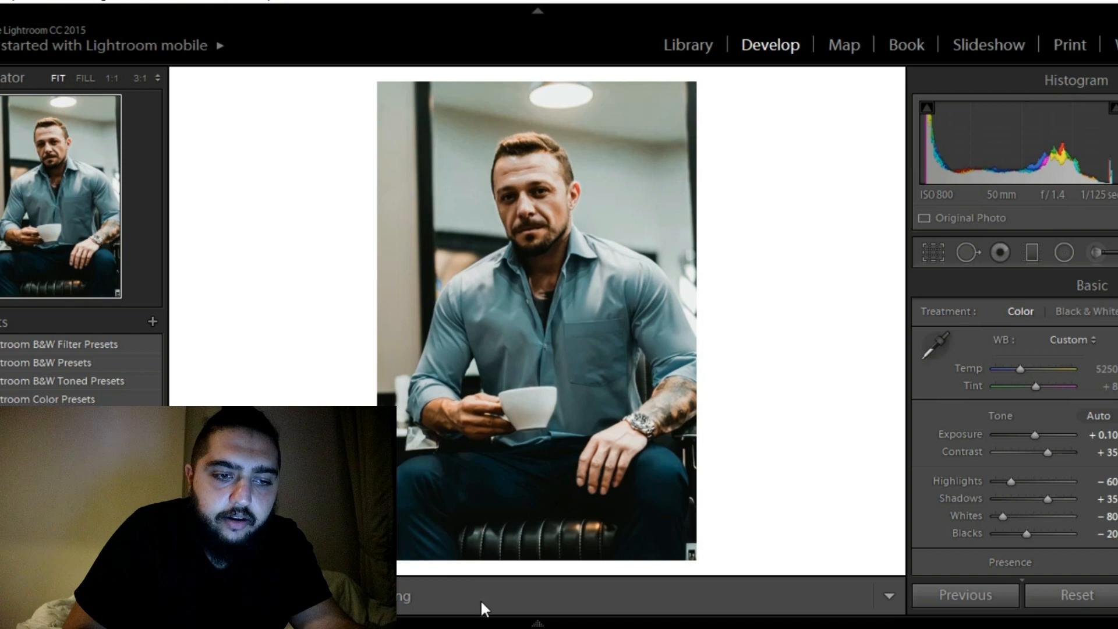
mouse_move(481, 620)
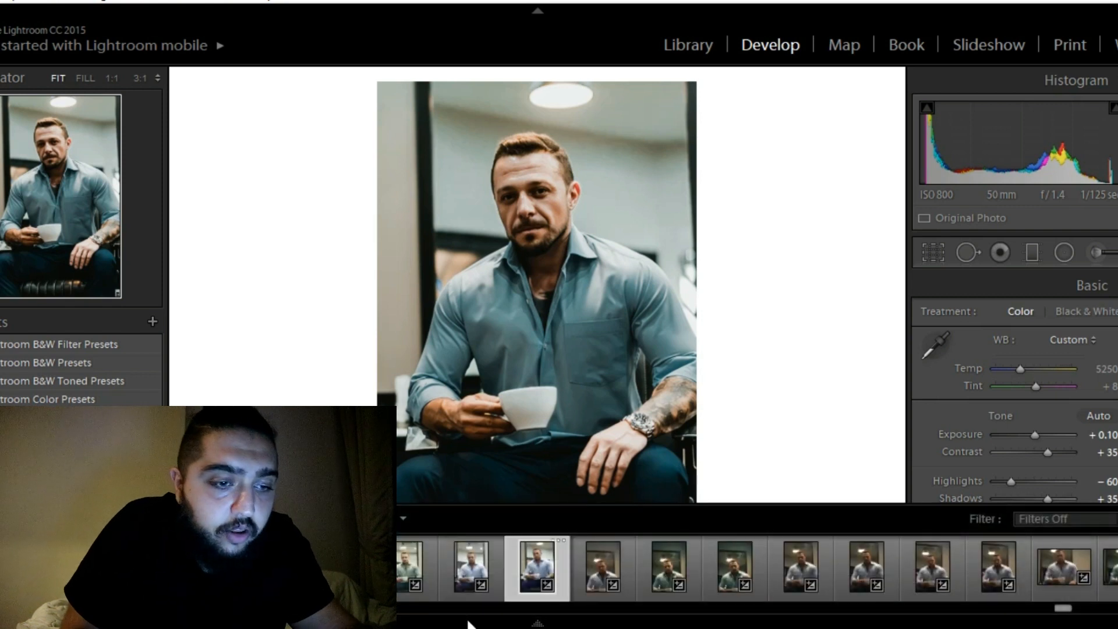
click(453, 609)
click(452, 609)
click(453, 609)
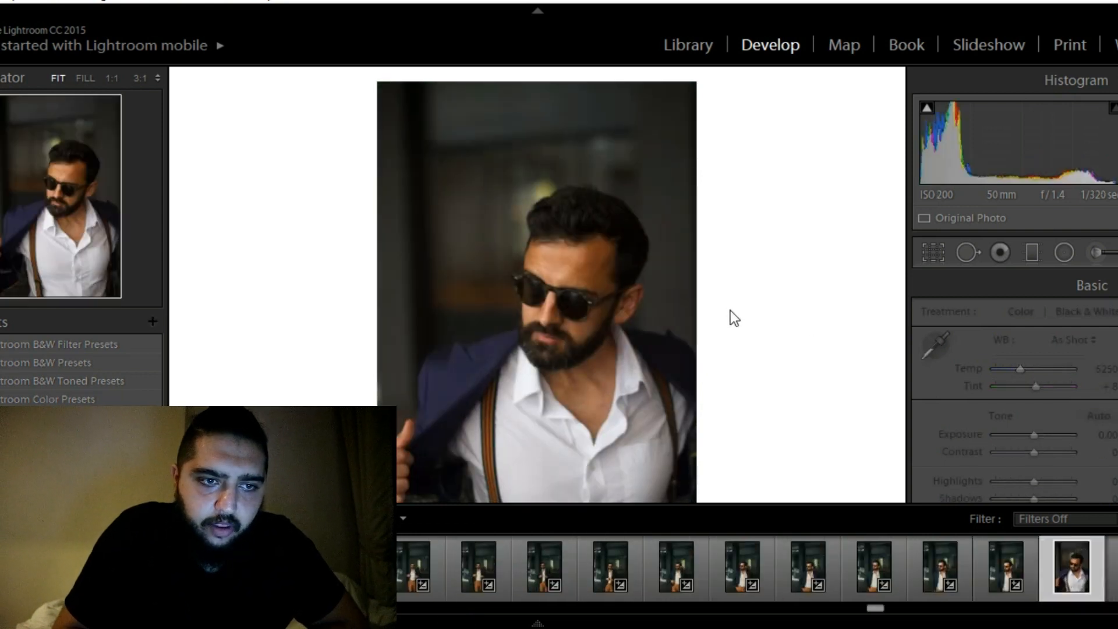
key(F6)
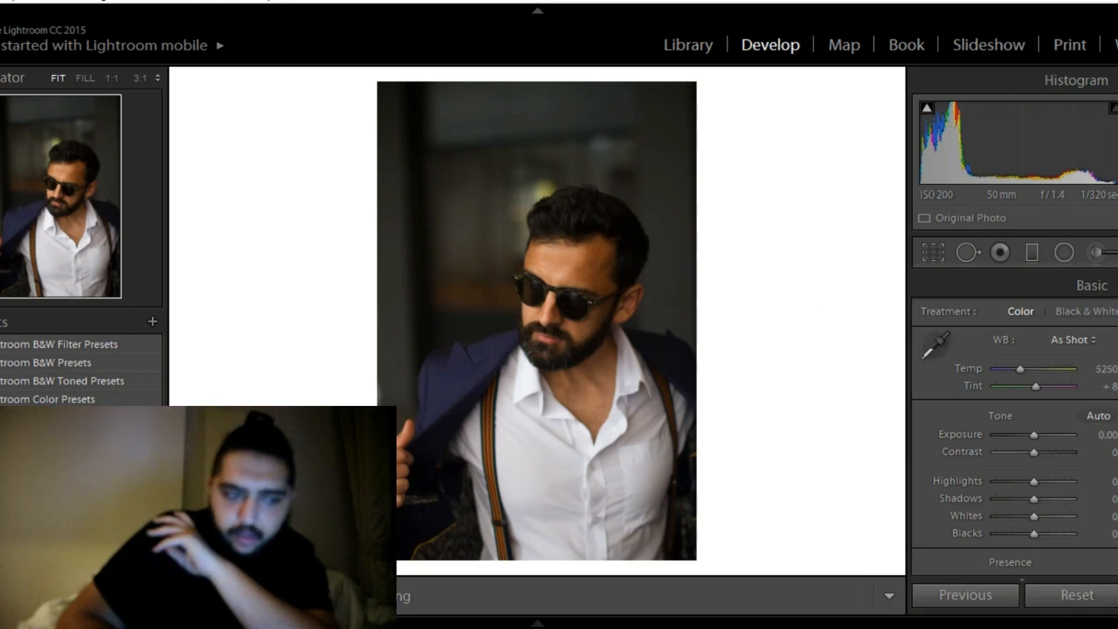
key(ctrl+shift+v)
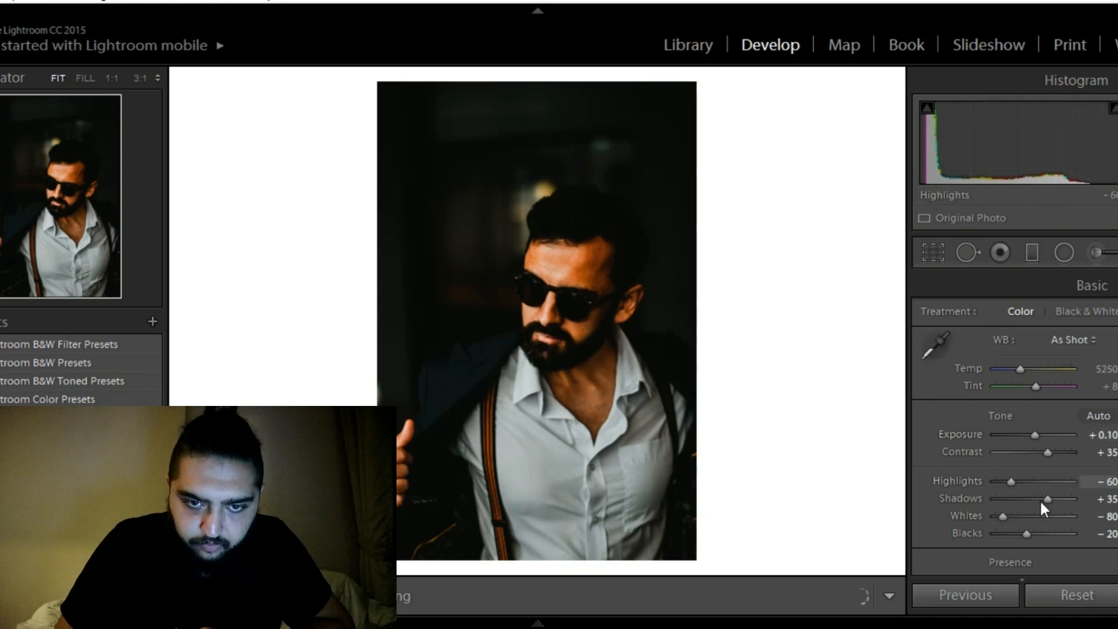
Raise the sunglasses portrait's whites to −35 and its shadows to +55
click(1002, 517)
key(Up)
key(Up)
key(Up)
key(Up)
key(Up)
key(Up)
key(Up)
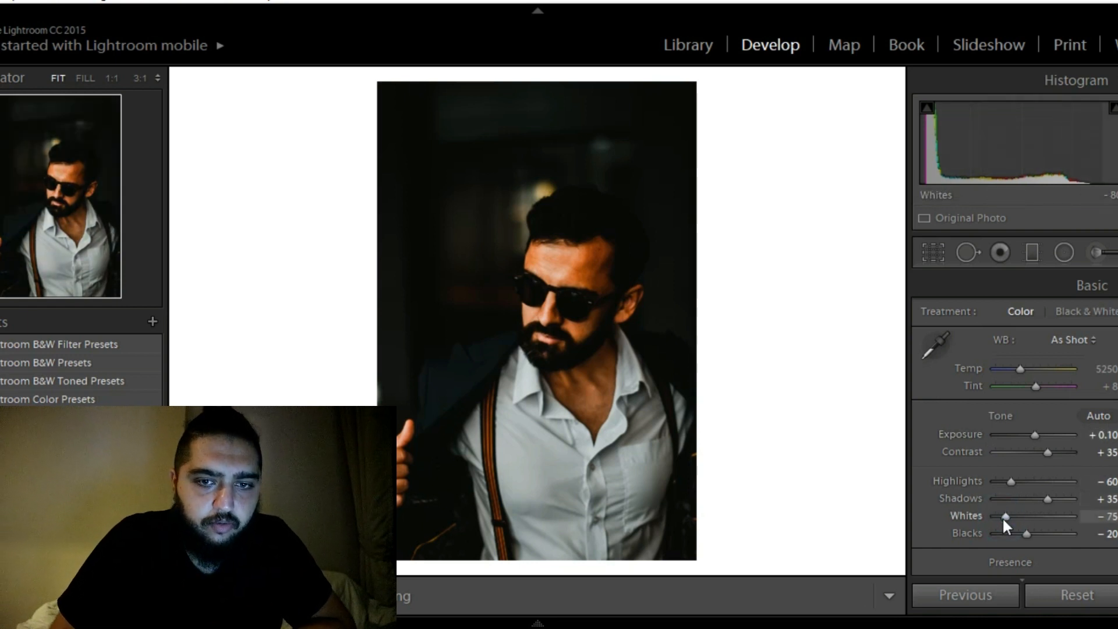
key(Up)
key(Up)
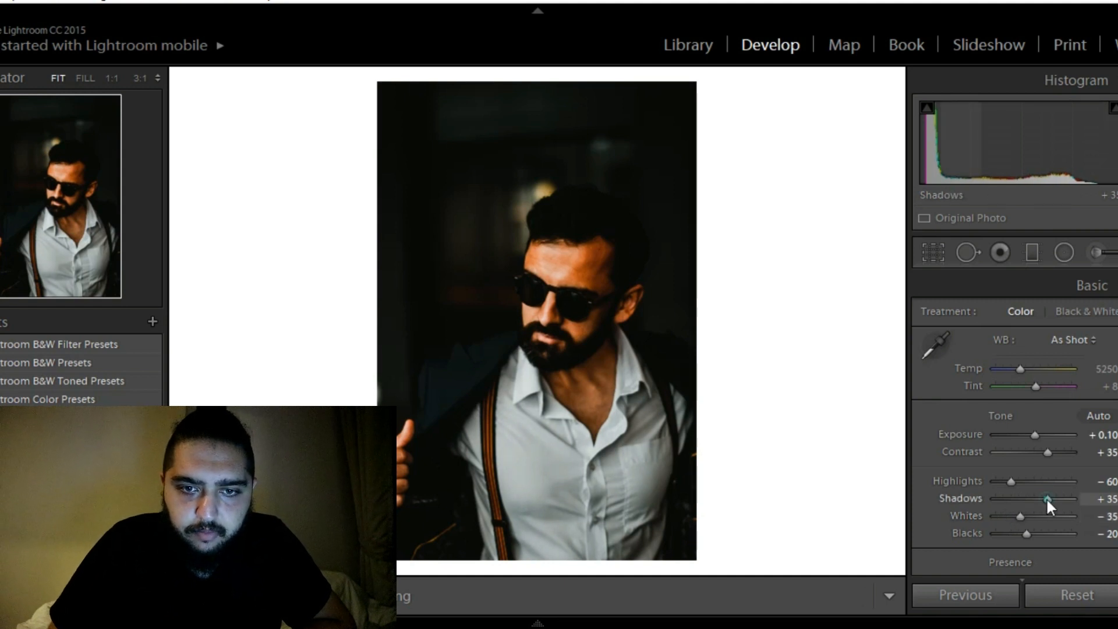
key(Up)
key(Up)
key(Up)
key(Up)
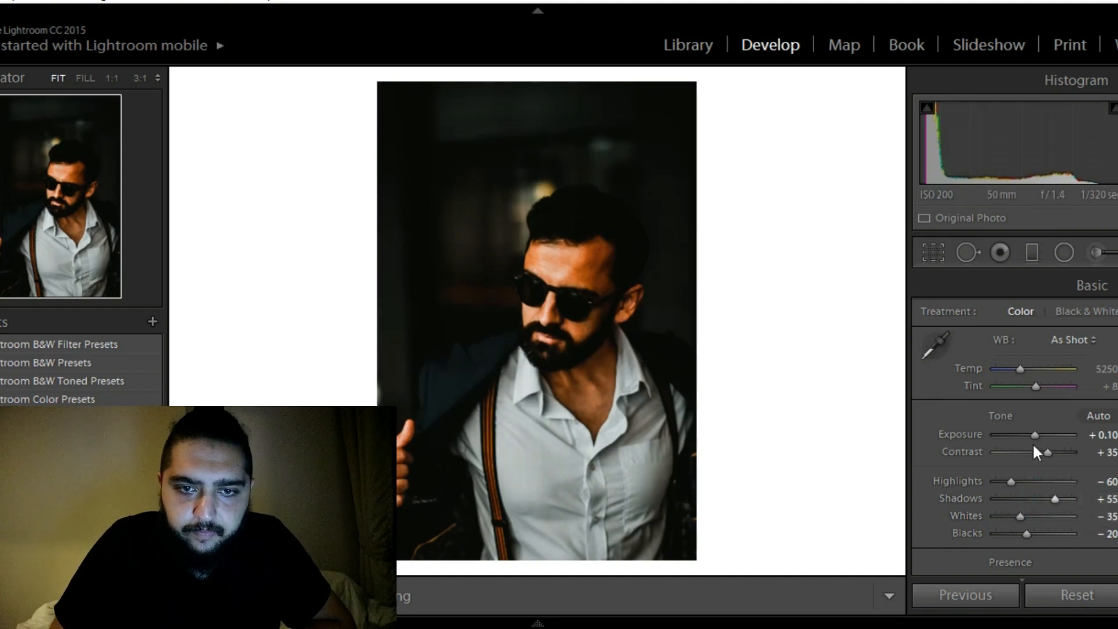
Set the exposure to +0.28, trying +0.50 along the way, and lower the whites to −65
click(1033, 438)
key(Up)
key(Up)
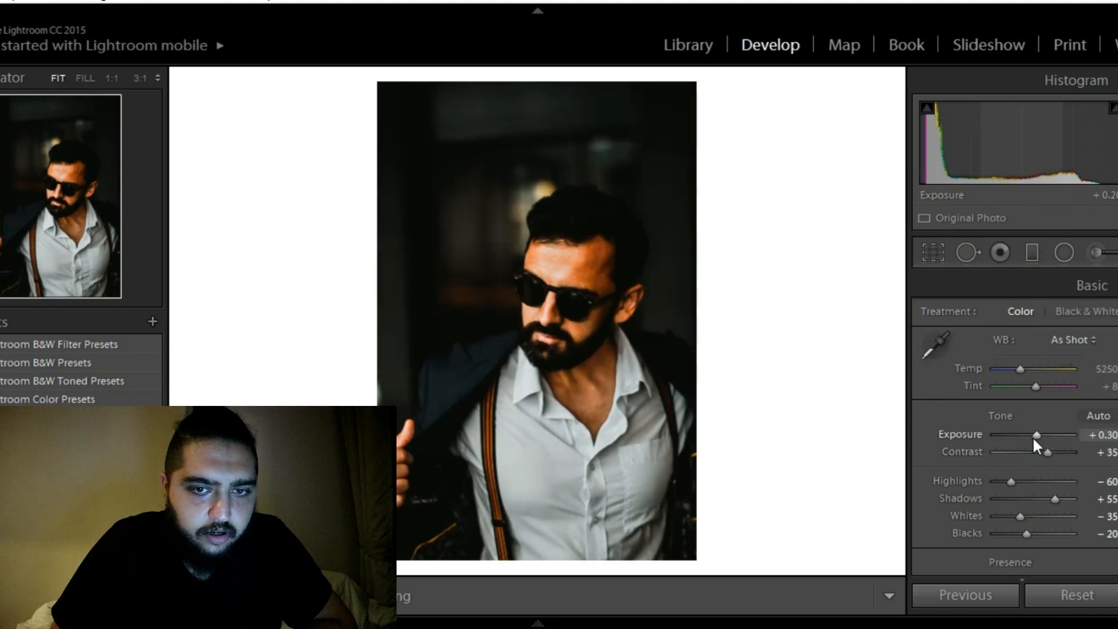
key(Up)
key(Up)
key(Up)
key(Down)
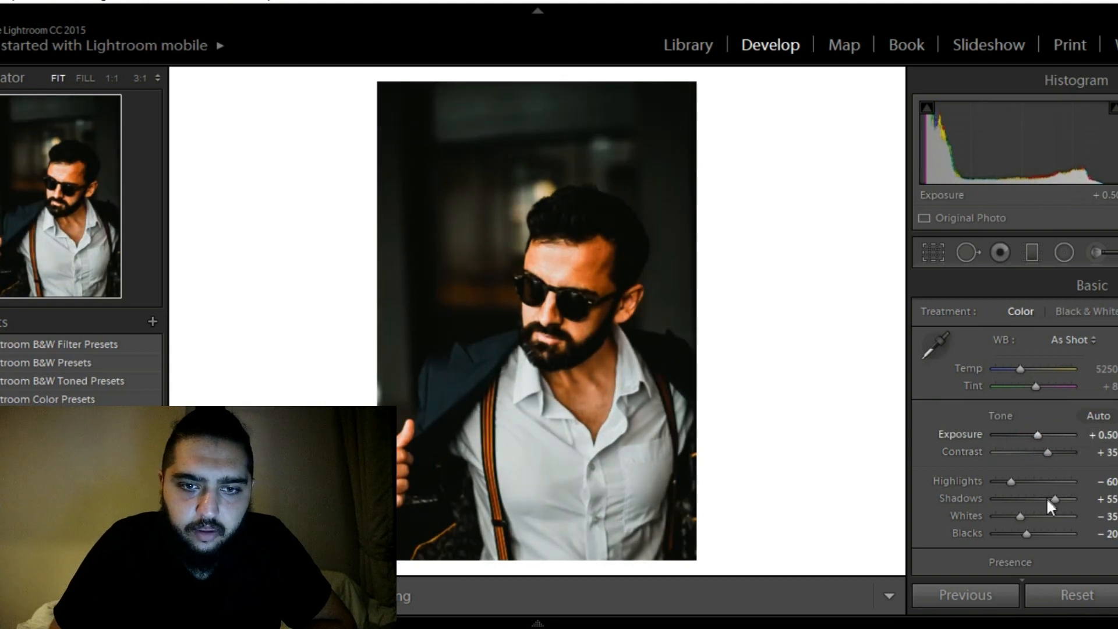
click(1054, 501)
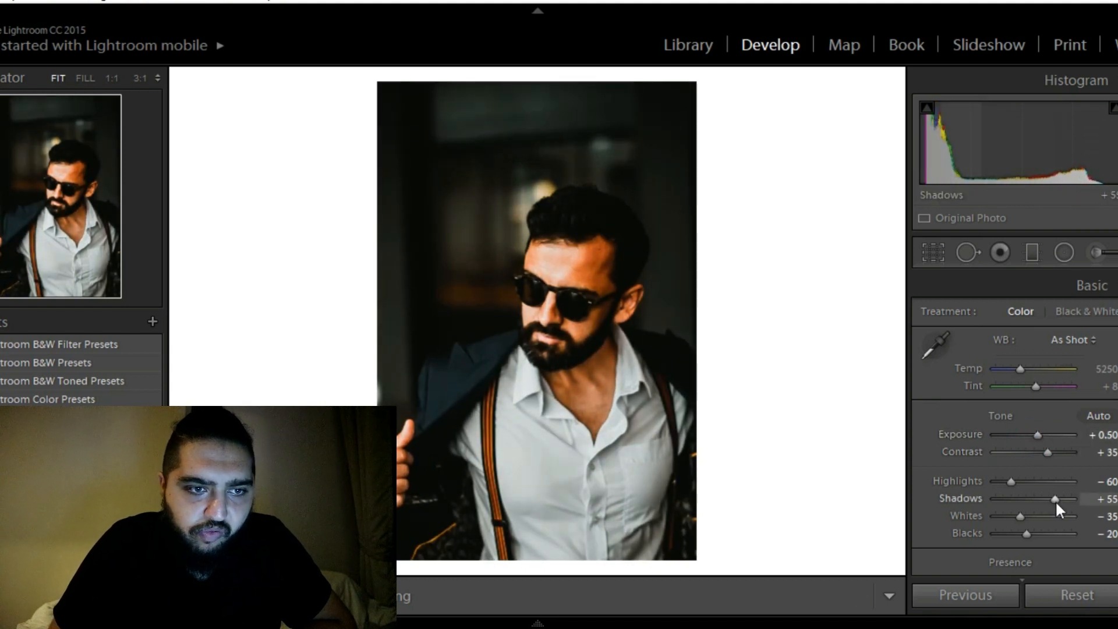
click(1019, 517)
key(Down)
key(Down)
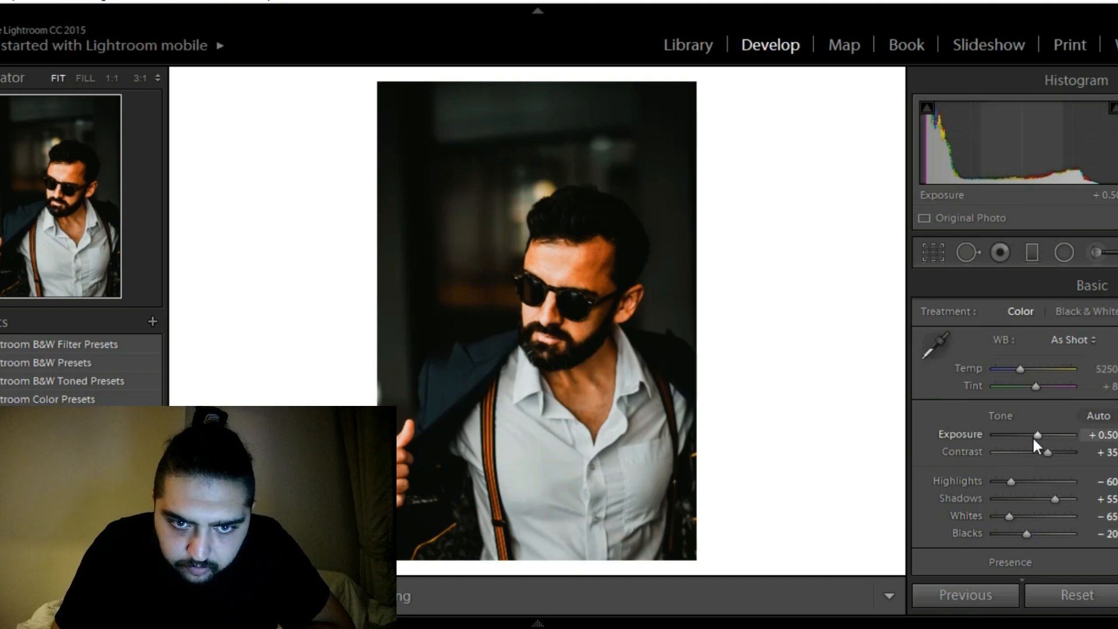
drag(1037, 436, 1036, 438)
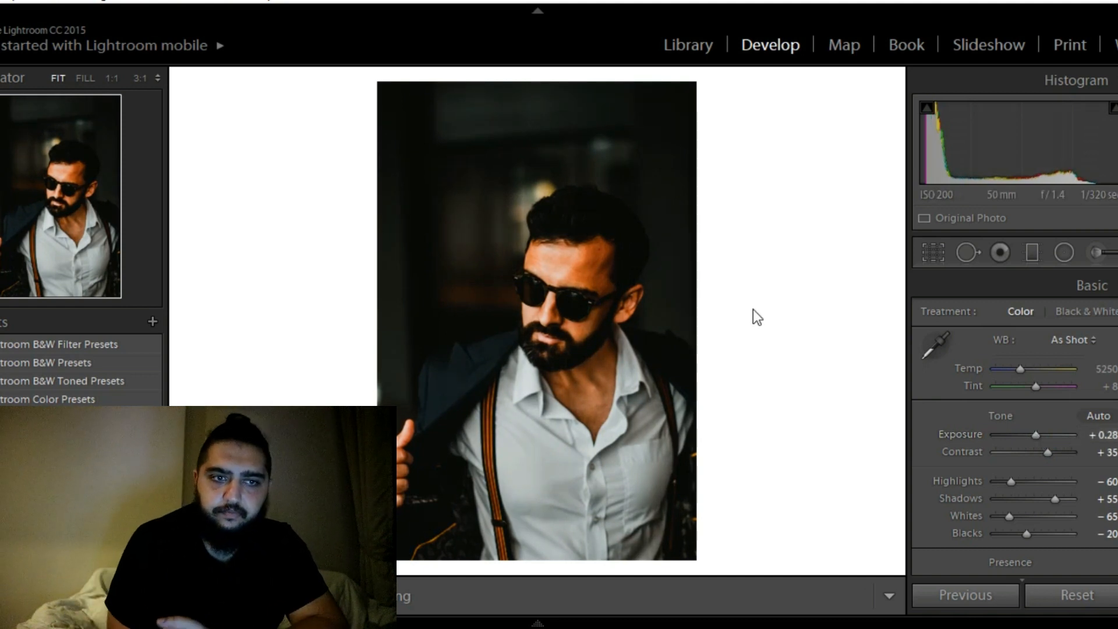
Add a graduated filter from beyond the photo's left edge to the man's face and set its exposure to 0.50, trying 0.67 and 0.40
click(1026, 254)
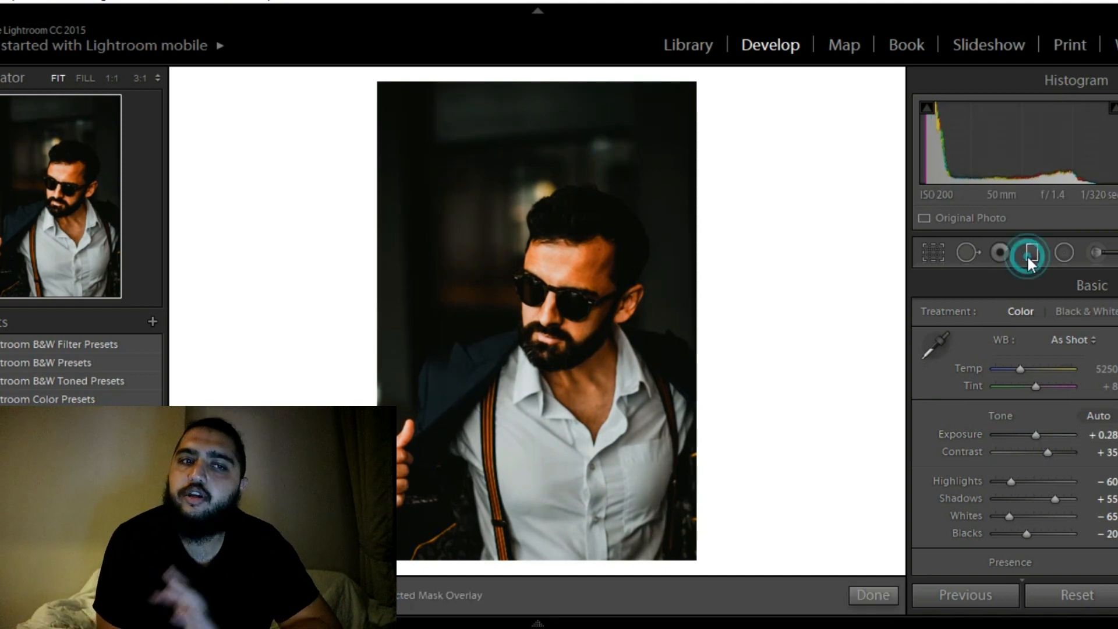
drag(243, 274, 589, 294)
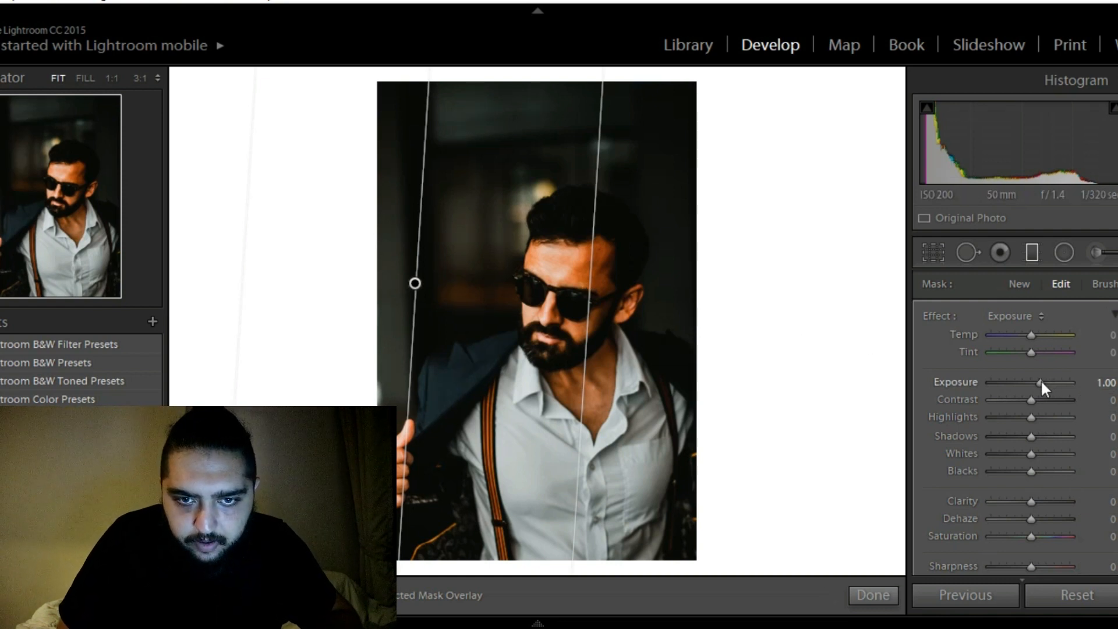
drag(1041, 389, 1040, 388)
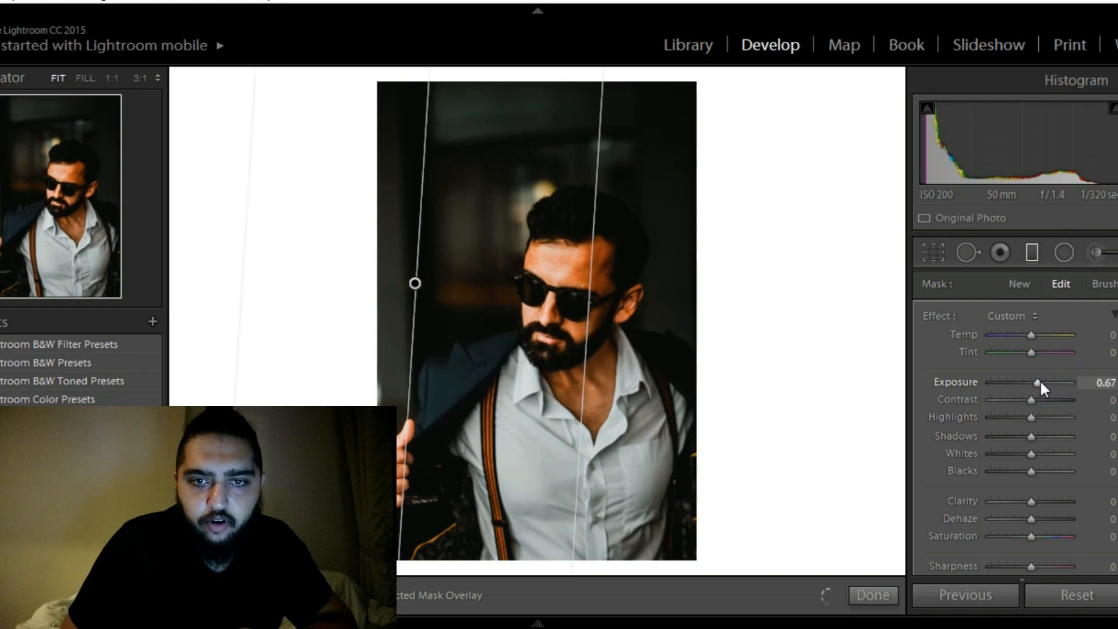
double_click(1037, 383)
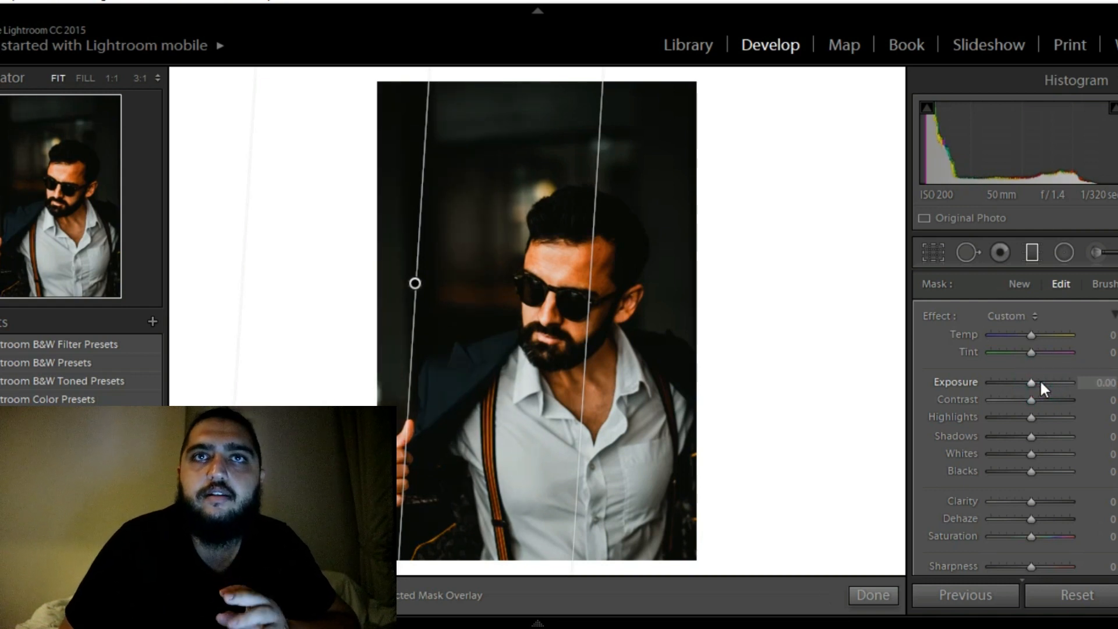
click(1040, 383)
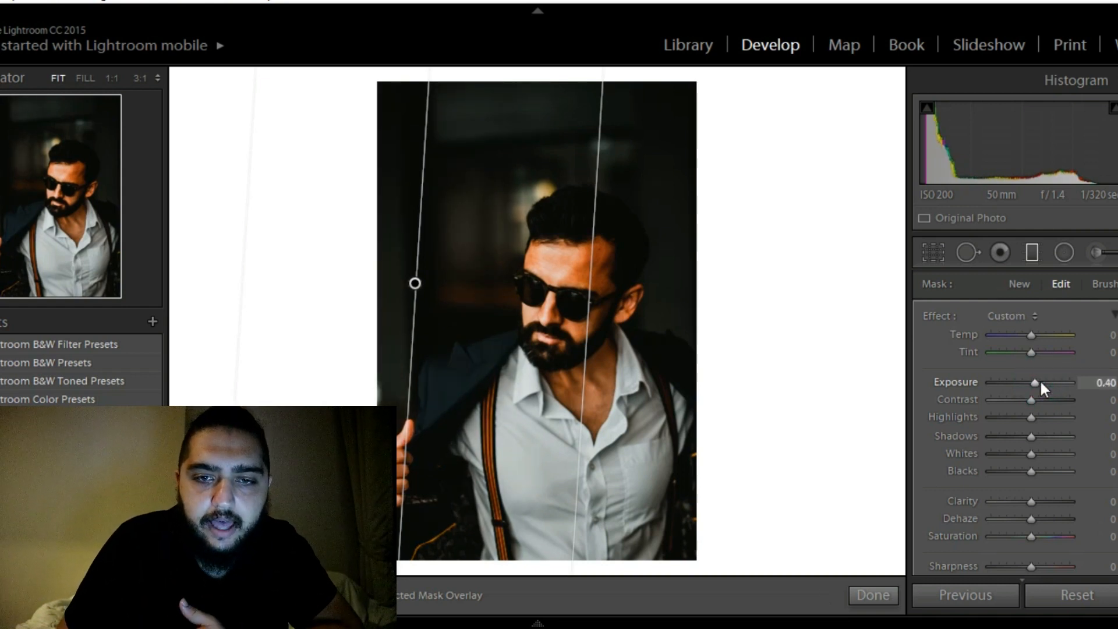
click(1040, 381)
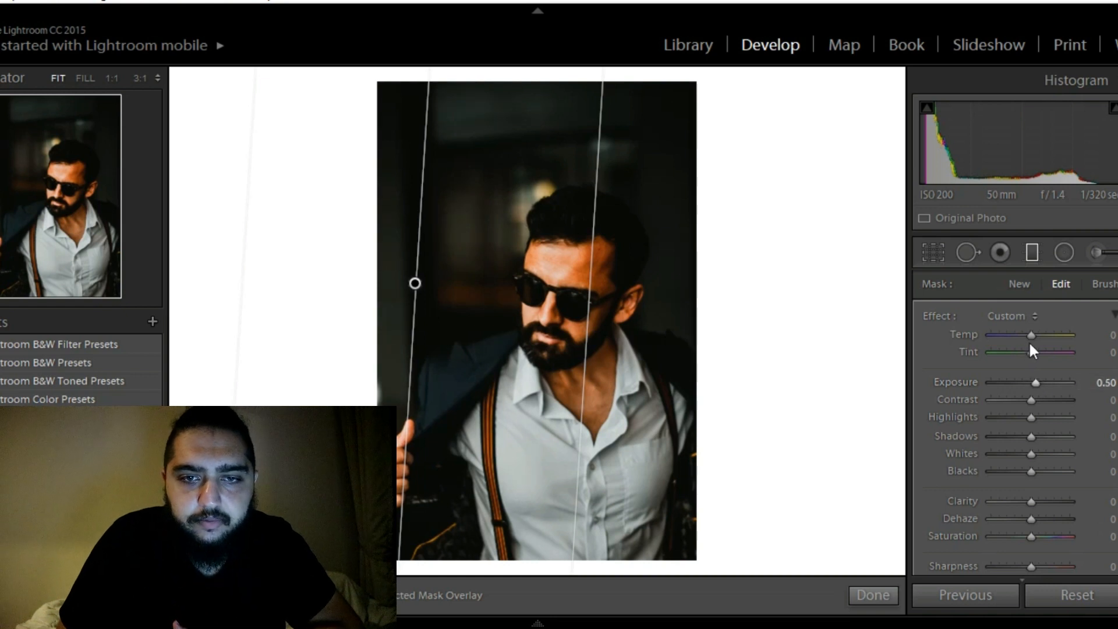
Set the graduated filter's temperature to 40 and its highlights and shadows to 36, raise its clarity, and finish the filter
mouse_move(1030, 333)
mouse_down()
mouse_move(1072, 341)
mouse_move(1061, 296)
mouse_move(1044, 337)
mouse_up()
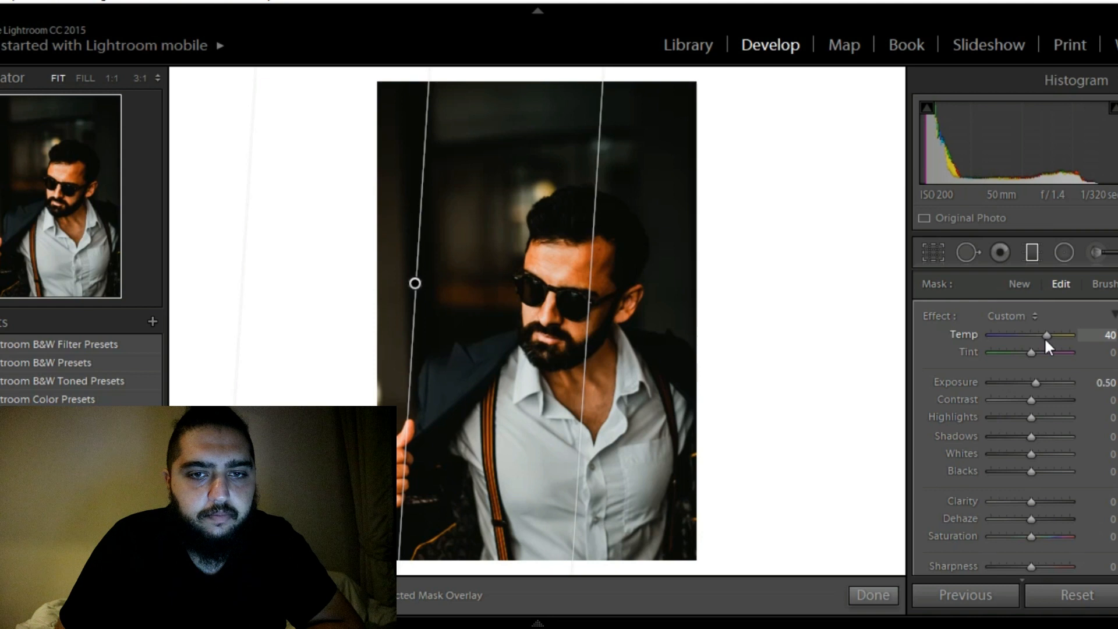
click(1043, 417)
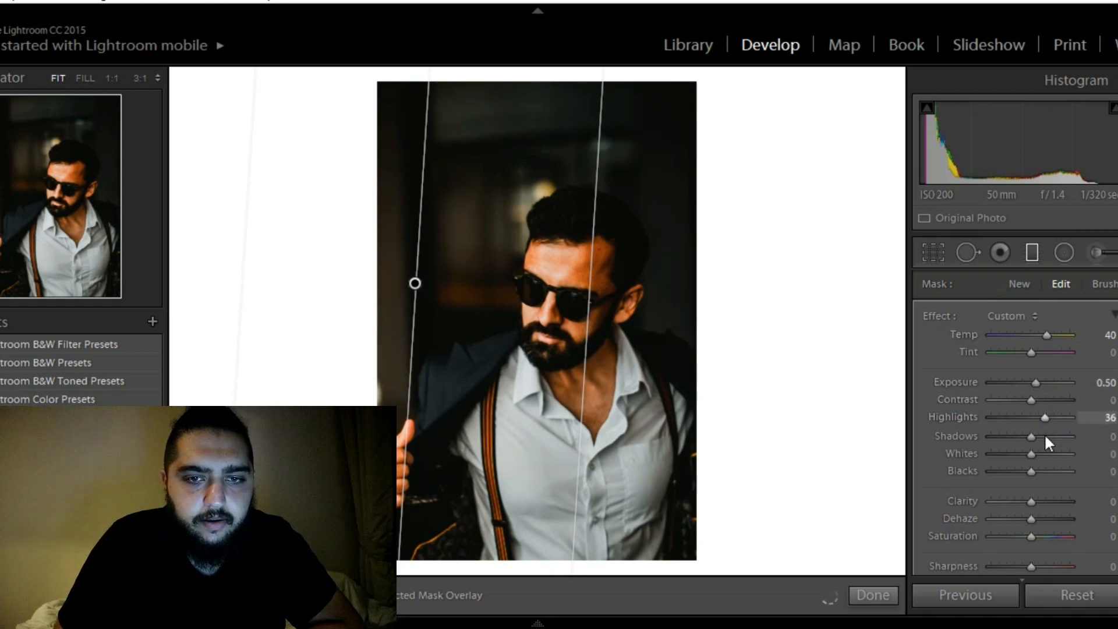
click(1045, 437)
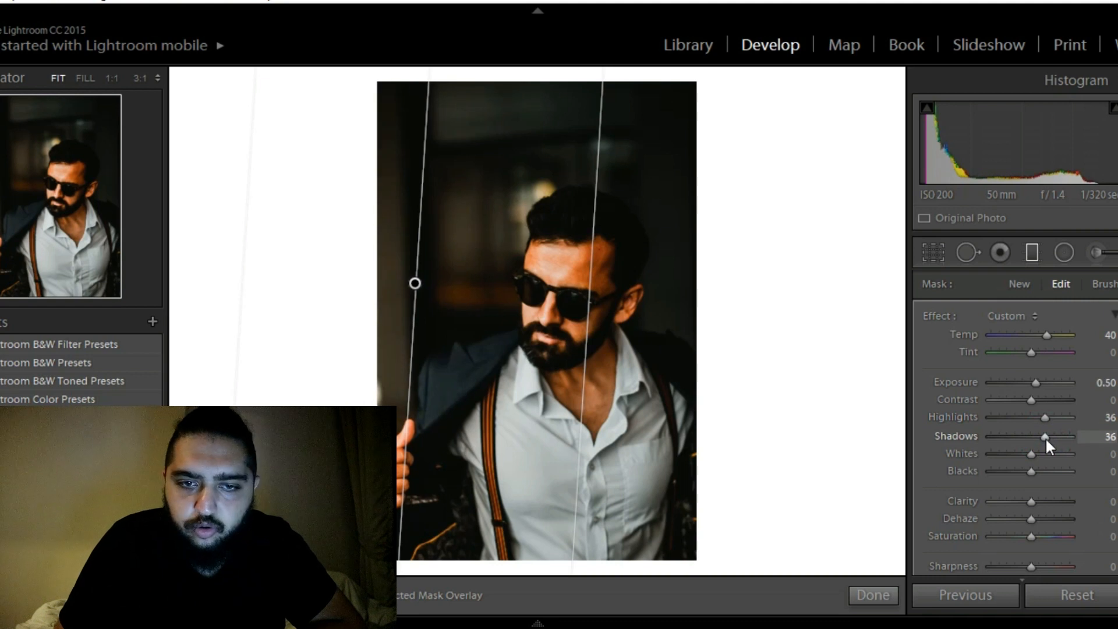
click(1046, 501)
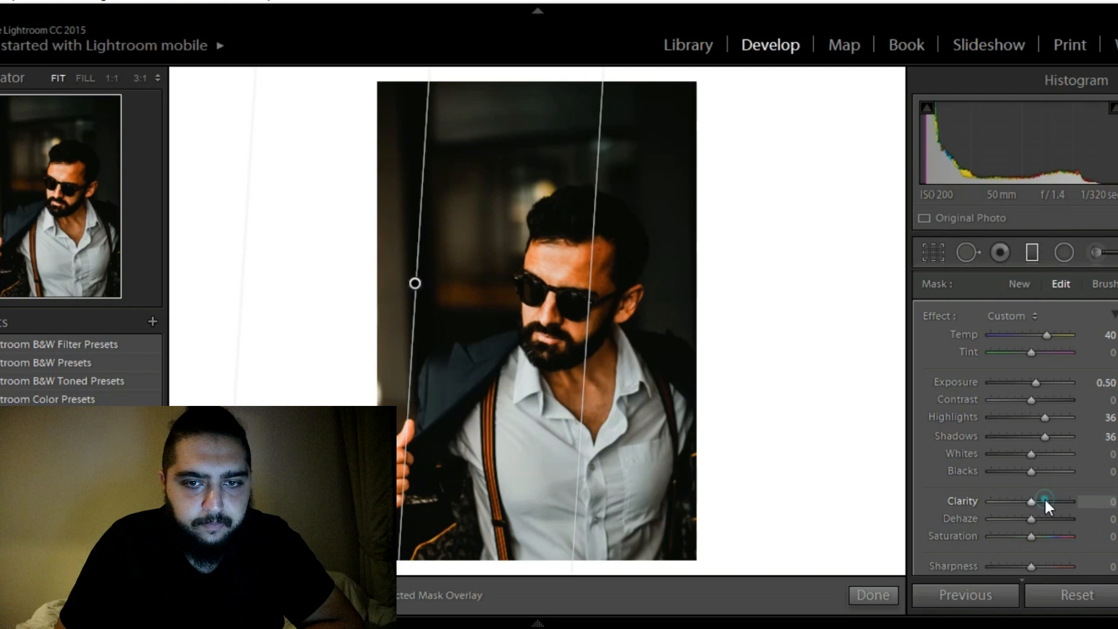
click(873, 595)
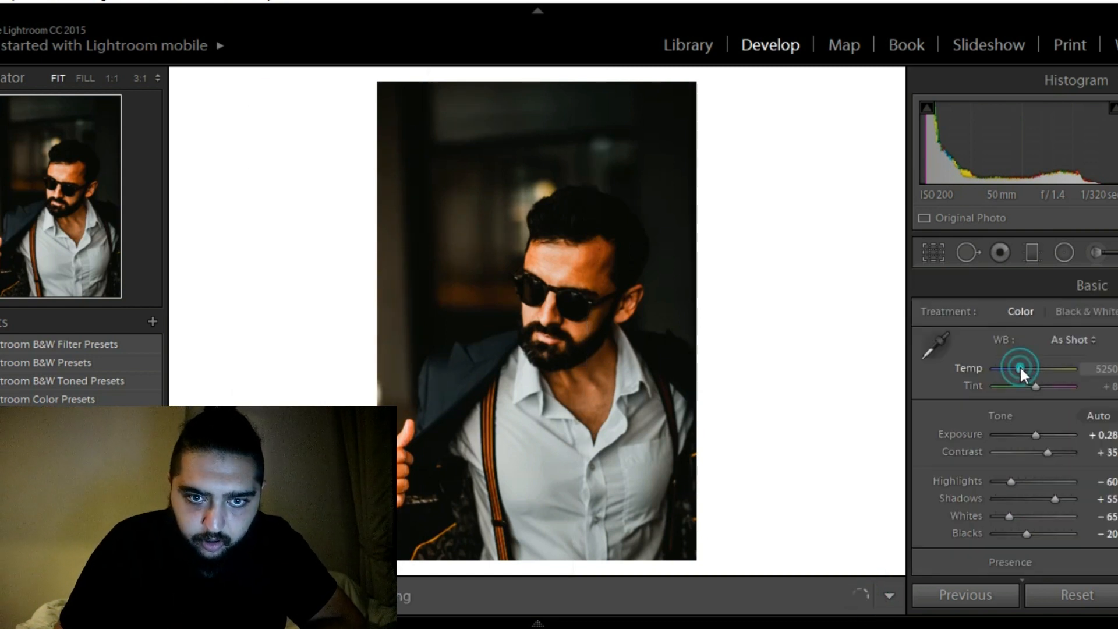
Set the sunglasses portrait's white balance temperature to 5000, trying 4750 along the way
click(1019, 368)
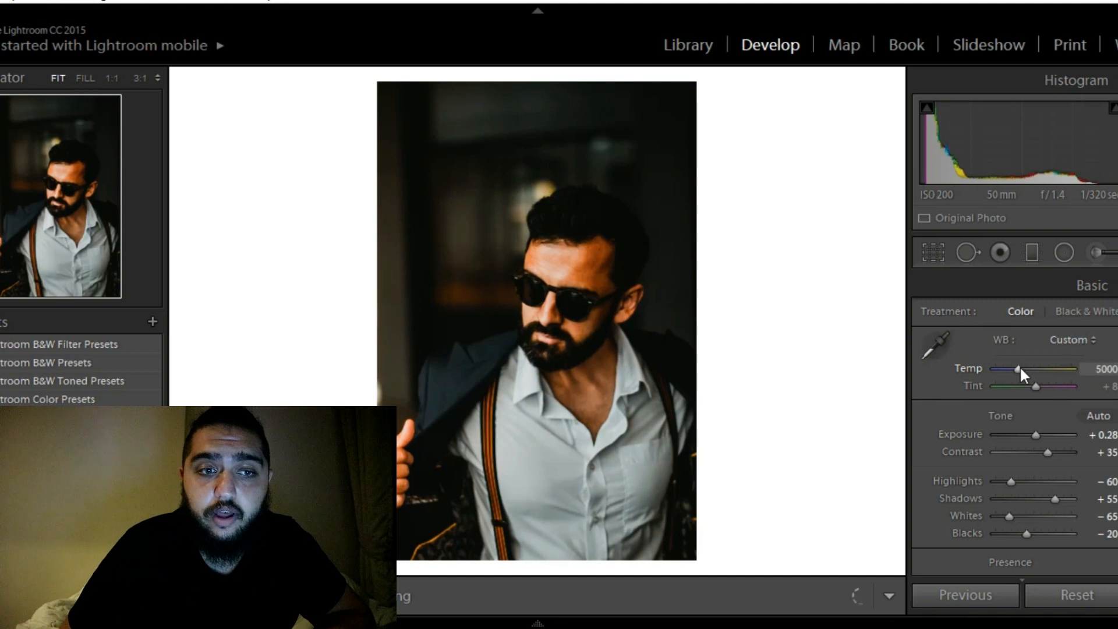
click(1019, 367)
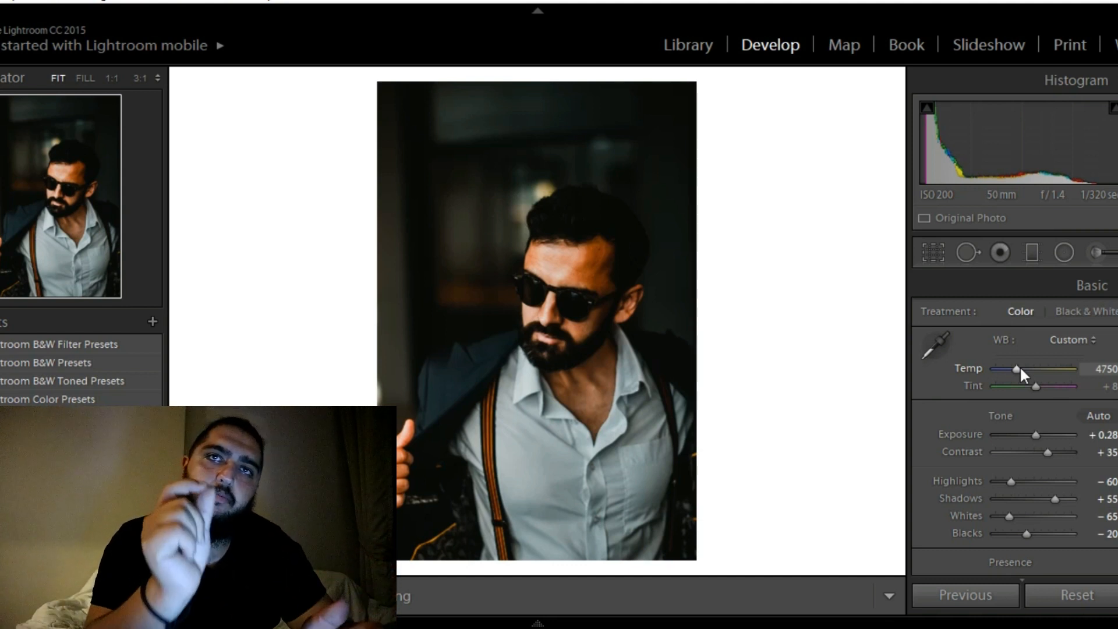
click(1019, 367)
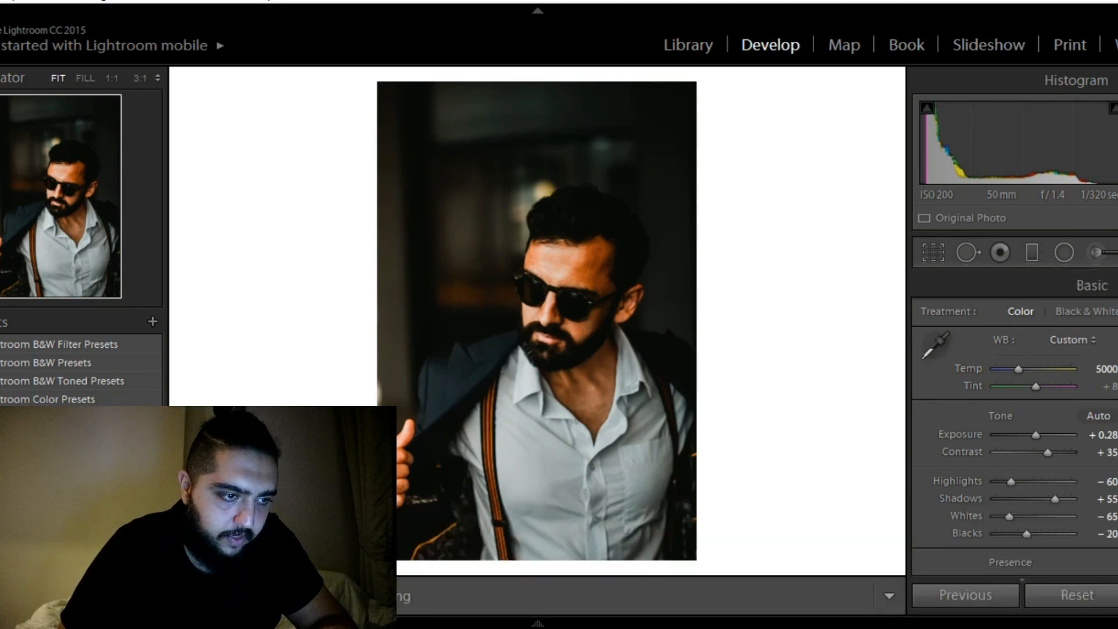
Copy the sunglasses portrait's develop settings and apply them to the photo of the man in orange trousers standing beside the railing
key(ctrl+shift+c)
key(Return)
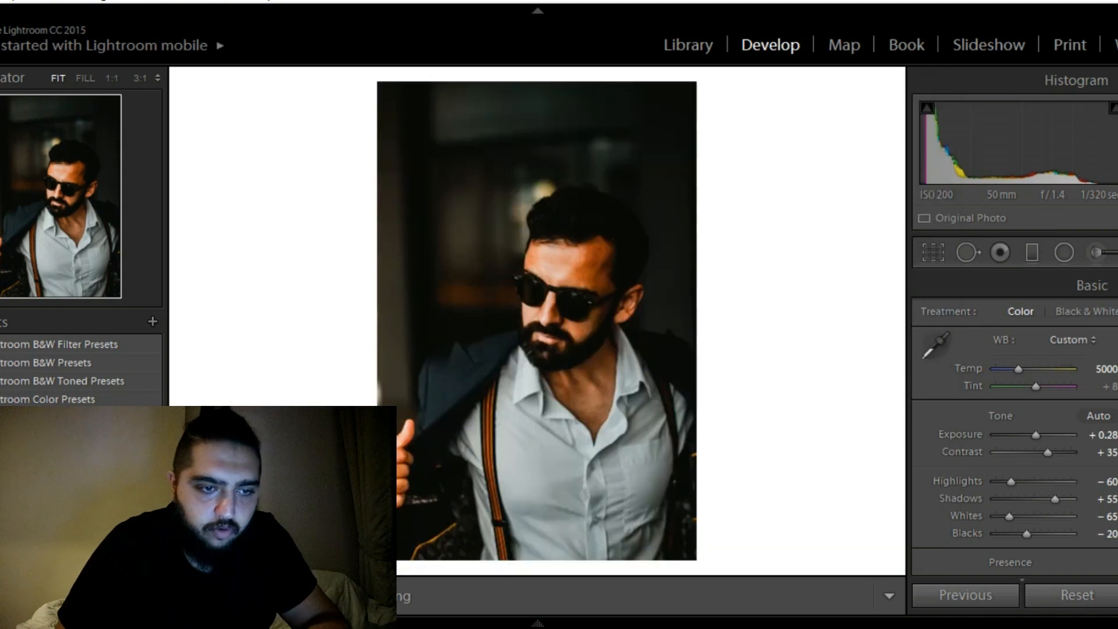
mouse_move(520, 624)
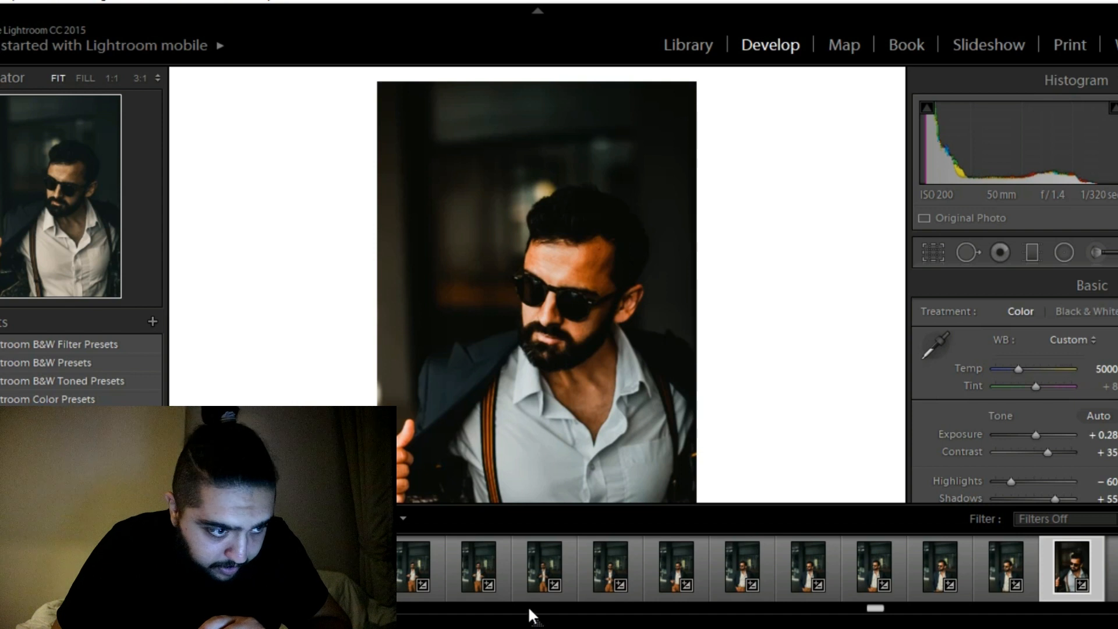
click(523, 606)
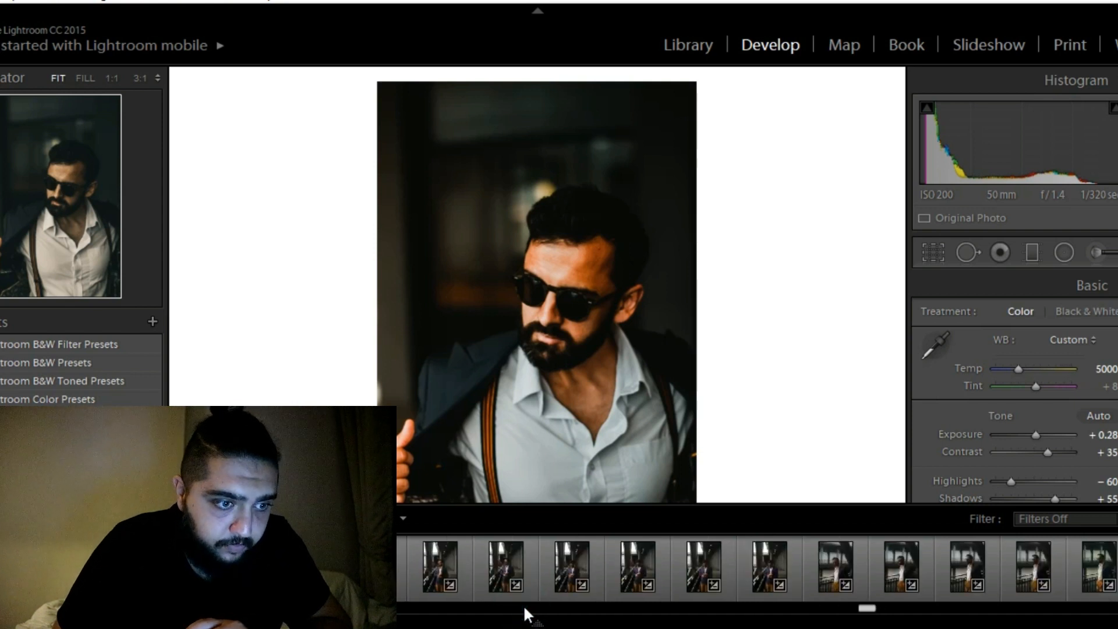
click(524, 607)
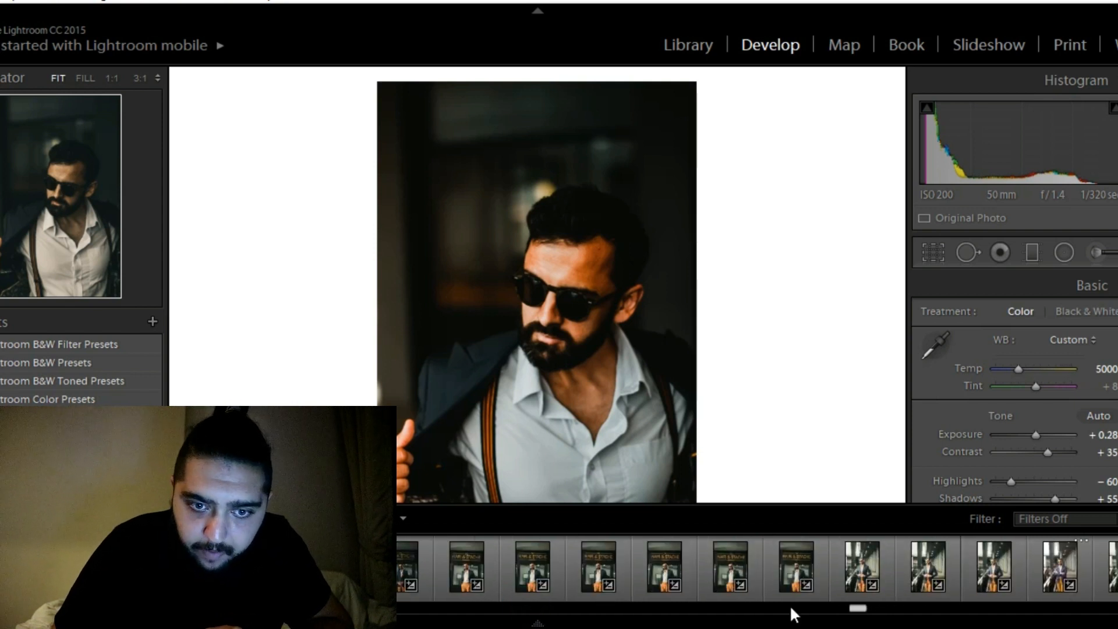
click(906, 606)
click(906, 606)
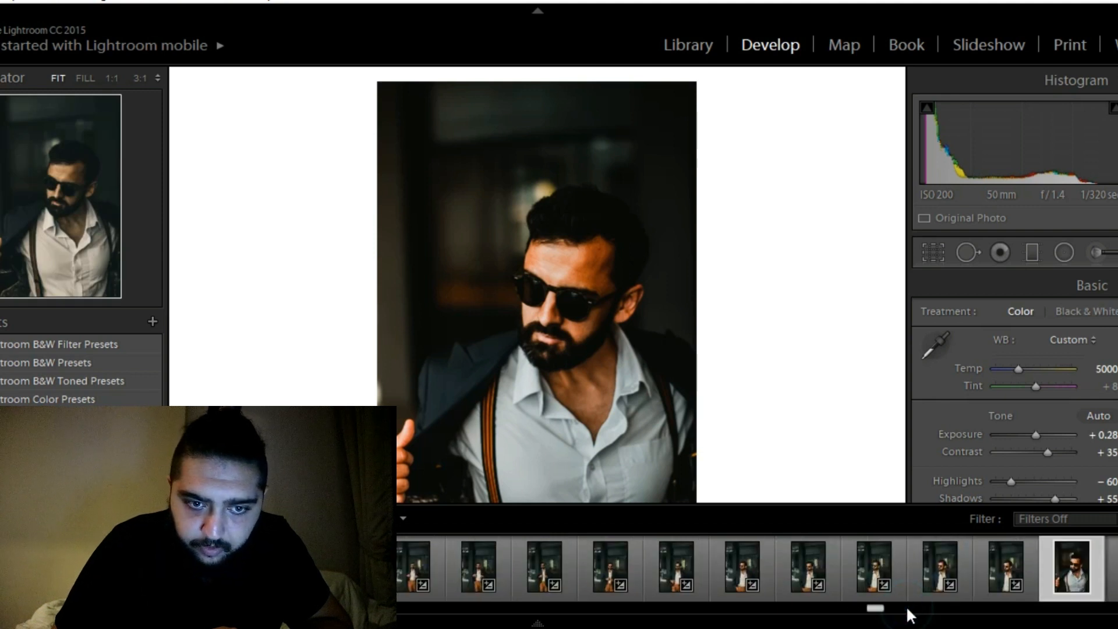
click(906, 605)
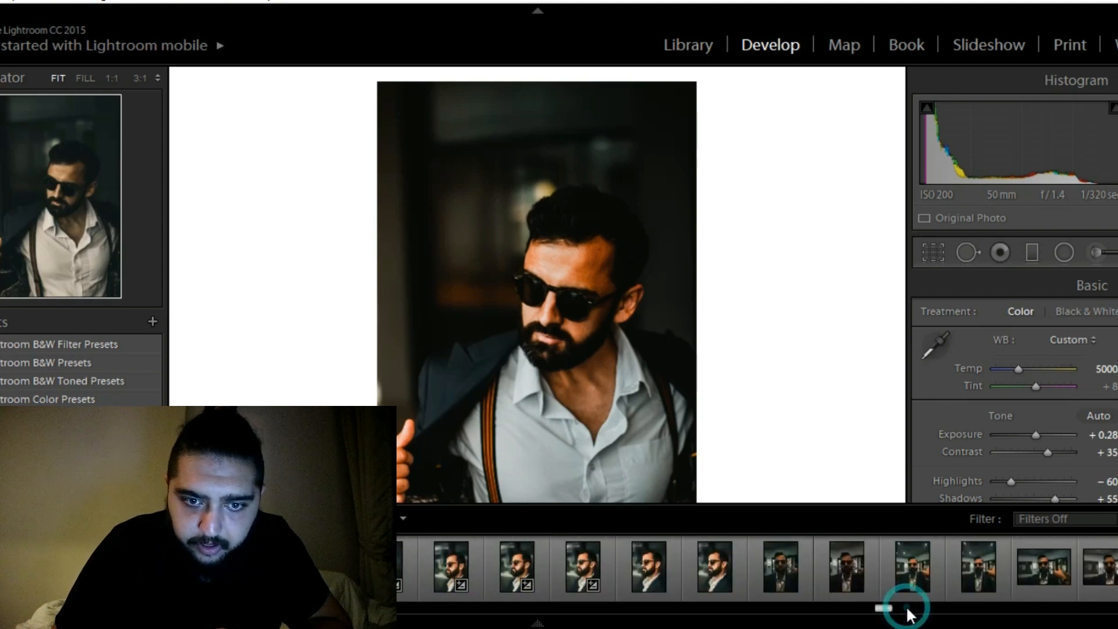
click(906, 606)
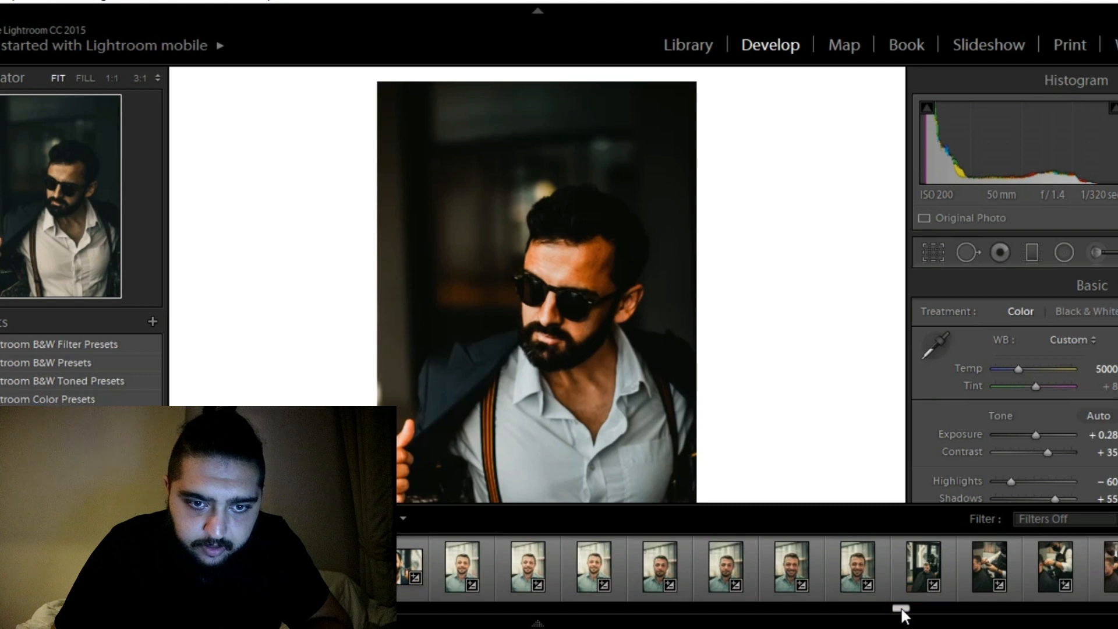
click(895, 606)
drag(891, 610, 866, 609)
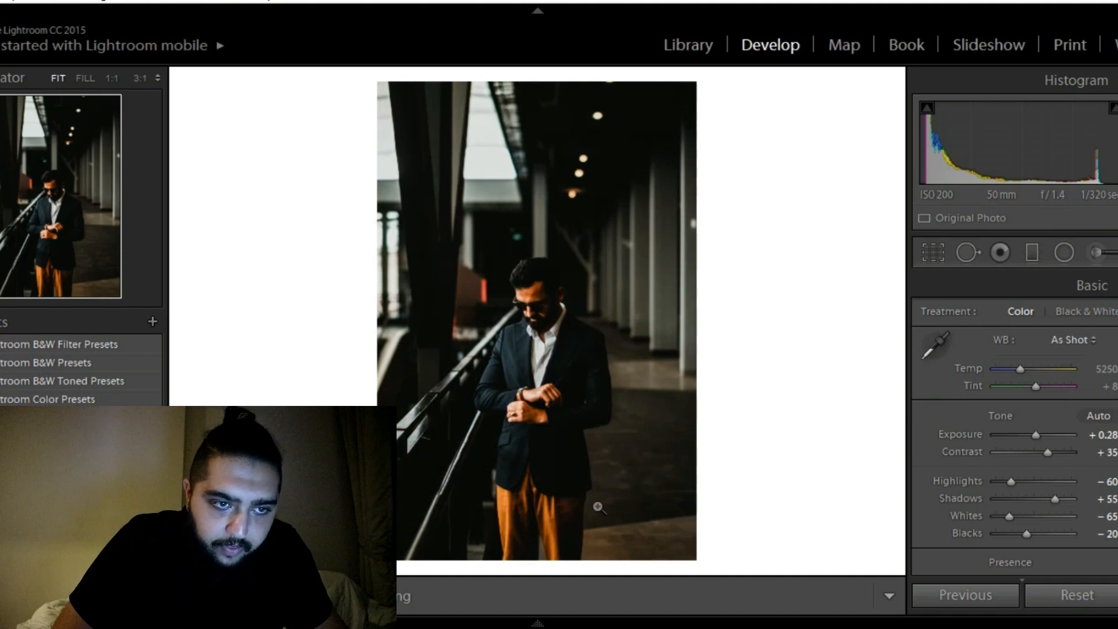
Raise the railing photo's exposure to +0.50 and its whites to −40
drag(1037, 436, 1037, 434)
click(1009, 515)
key(Up)
key(Up)
key(Up)
key(Up)
key(Up)
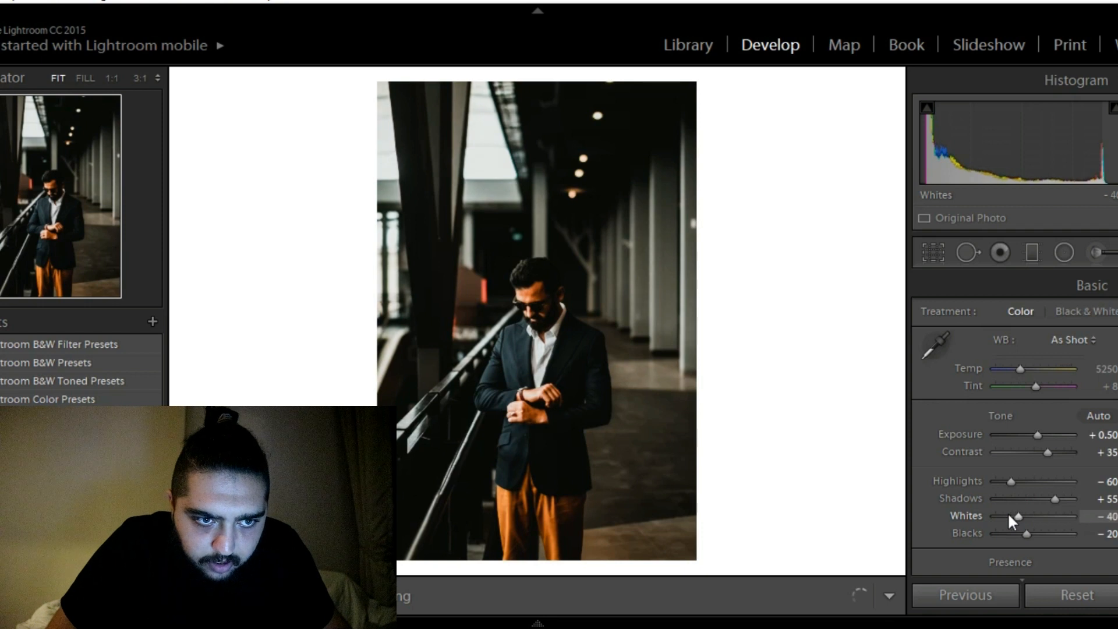
Set the railing photo's blacks to −10, trying −5 along the way
click(1026, 532)
key(Up)
key(Up)
key(Up)
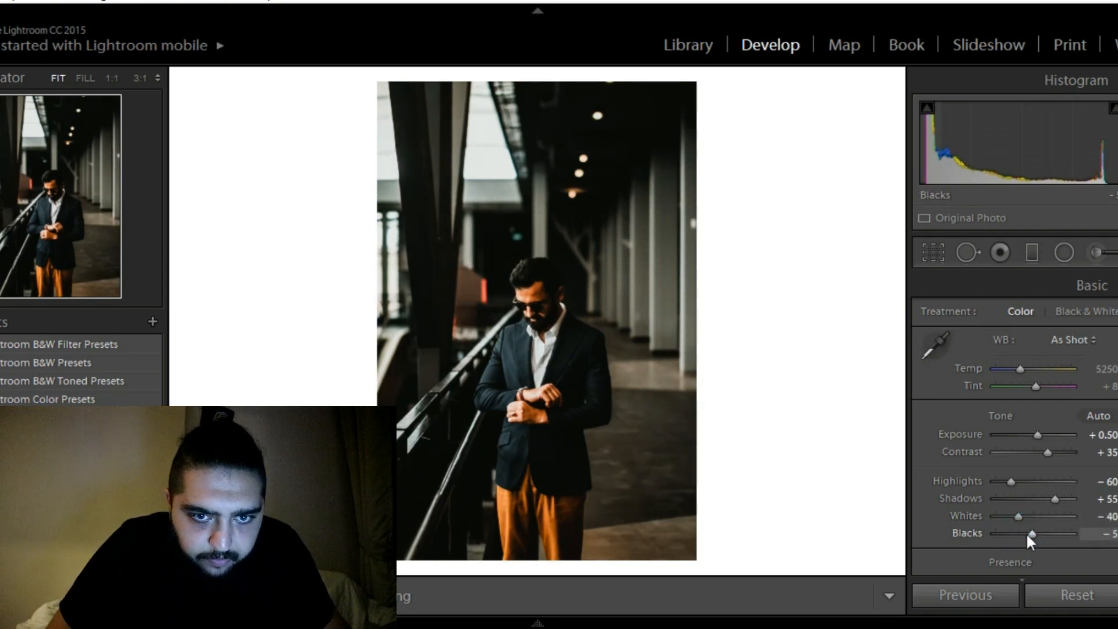
key(Down)
Add a graduated filter from the left across the railing photo with exposure 1.00 and temperature 43, extending its far edge slightly to the right
click(1032, 255)
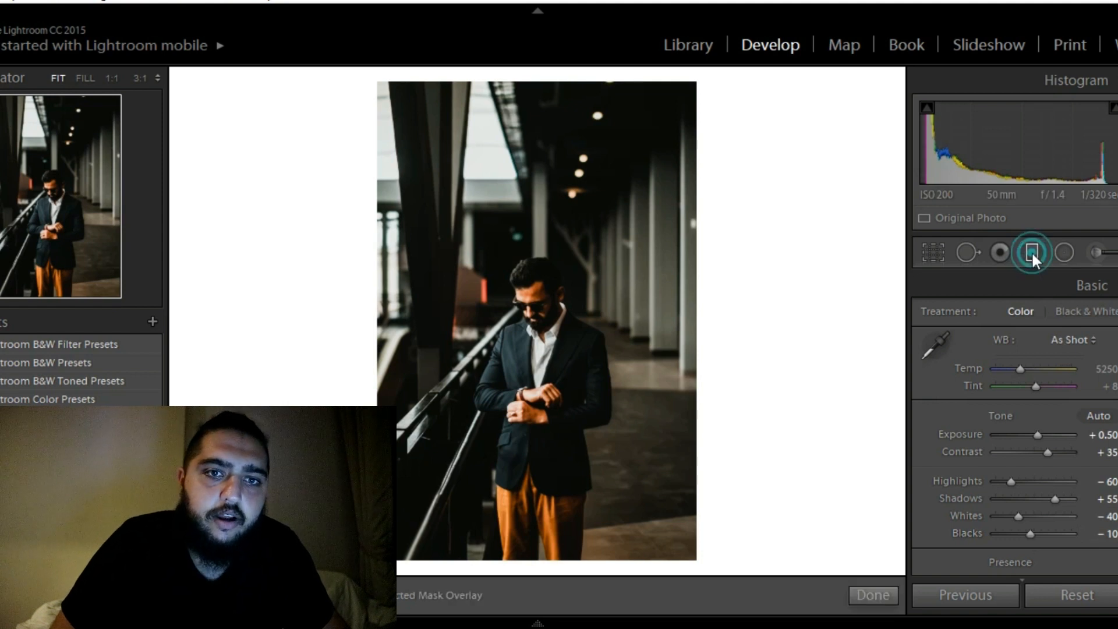
drag(318, 267, 679, 322)
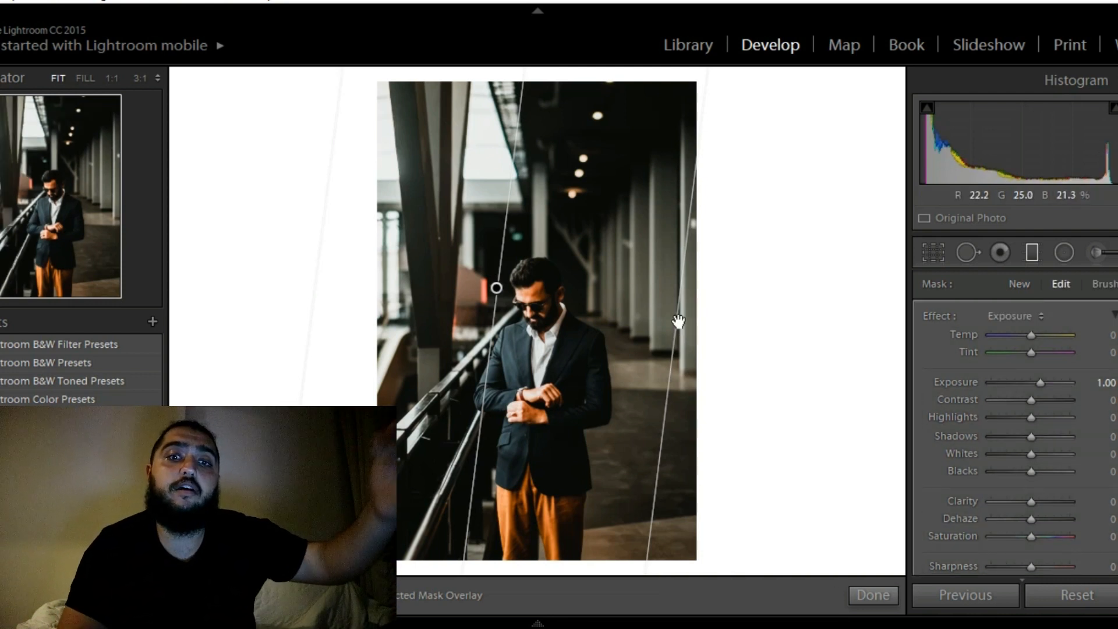
click(1047, 333)
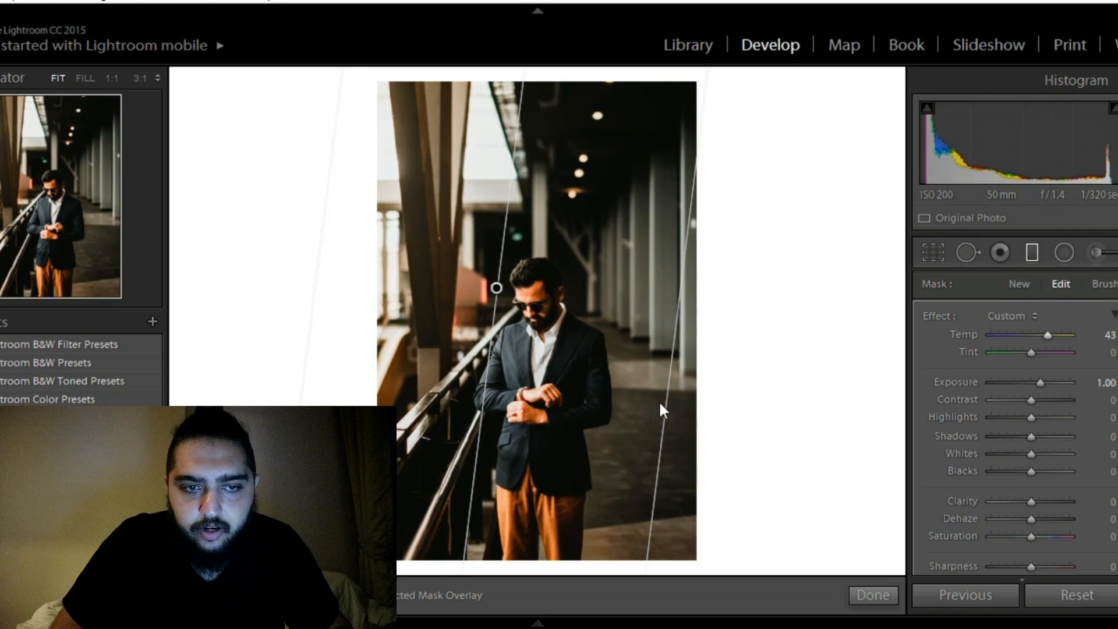
drag(660, 402, 677, 407)
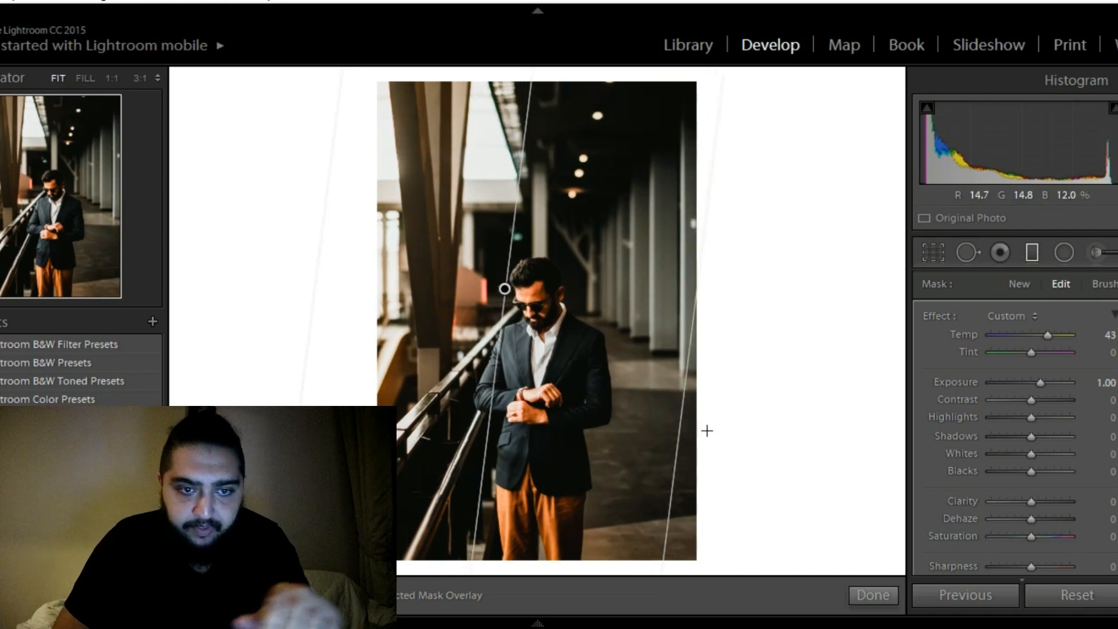
click(874, 586)
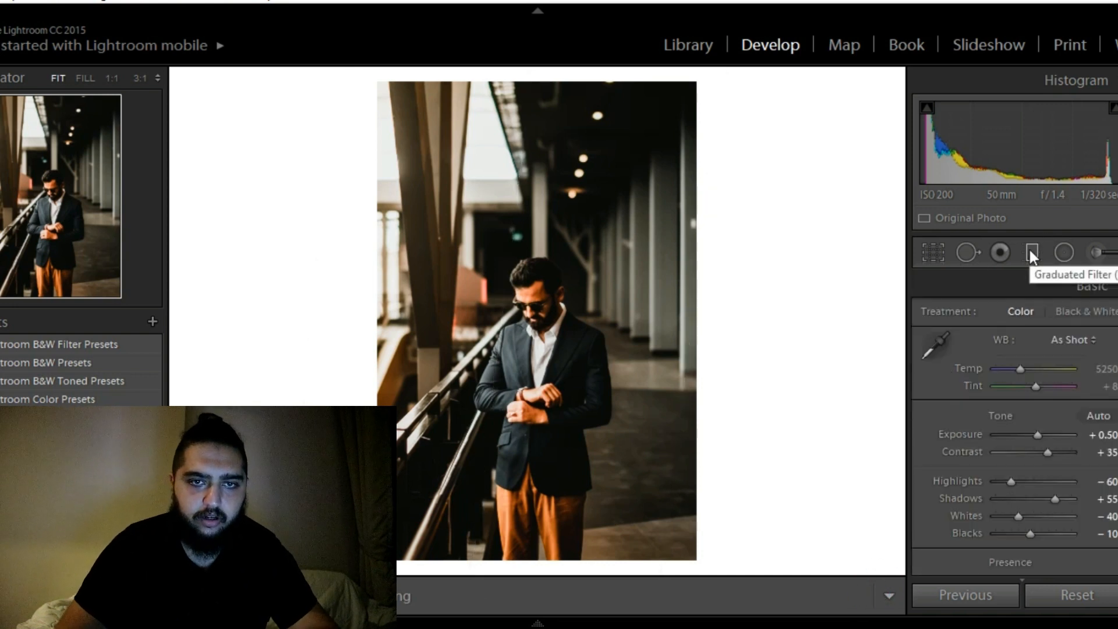
Set the crop aspect to 4 x 5 / 8 x 10 and position the frame over the lower part of the photo
click(932, 247)
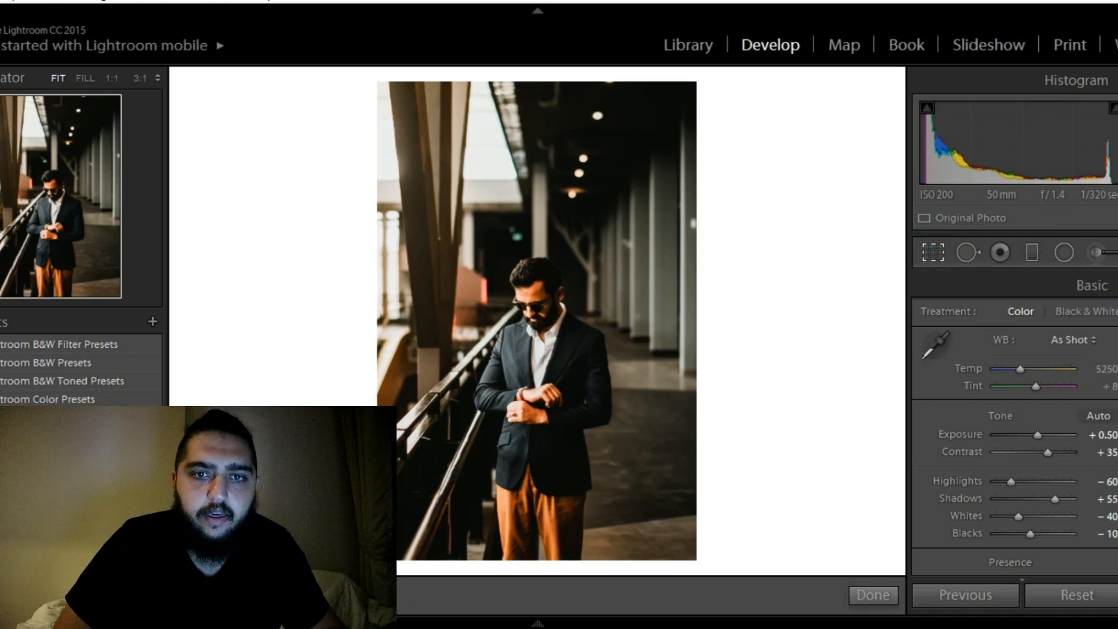
click(1074, 314)
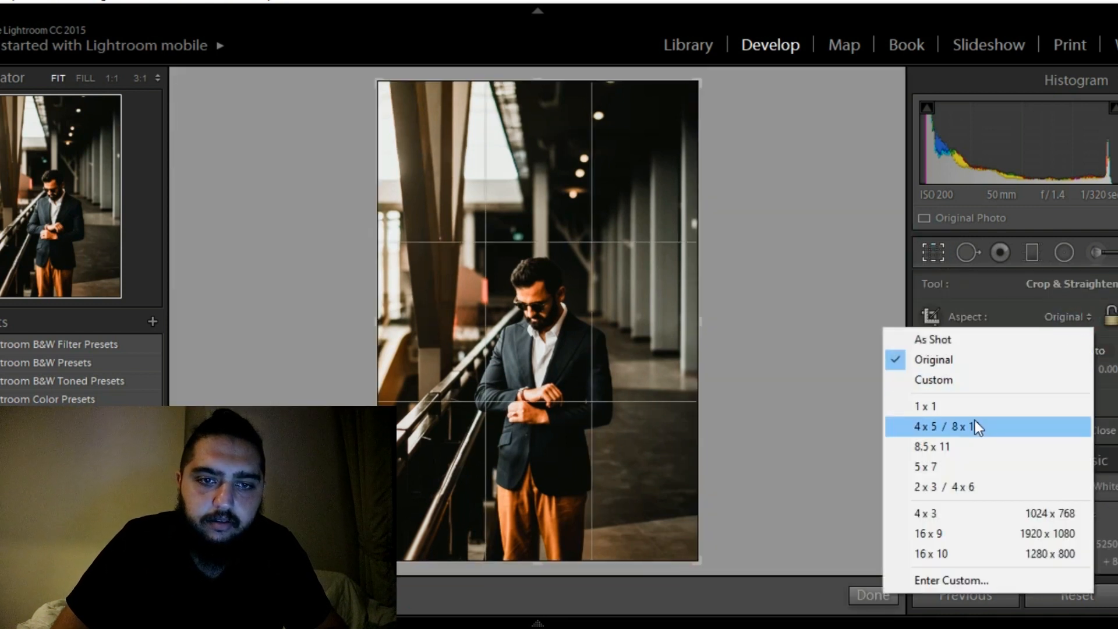
click(974, 422)
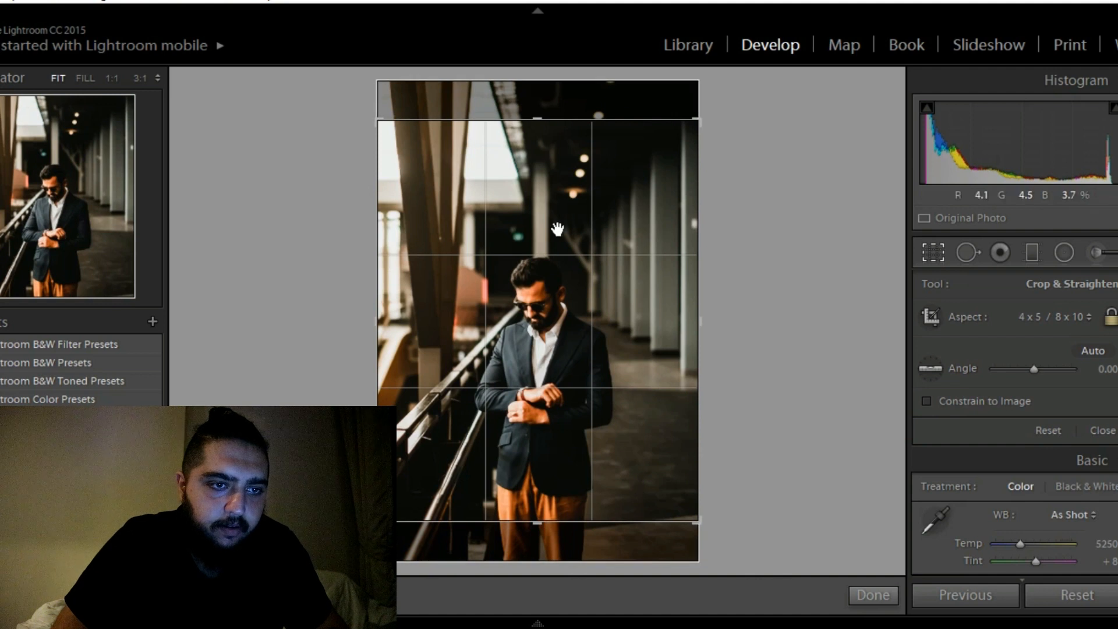
drag(560, 228, 559, 188)
drag(604, 264, 606, 273)
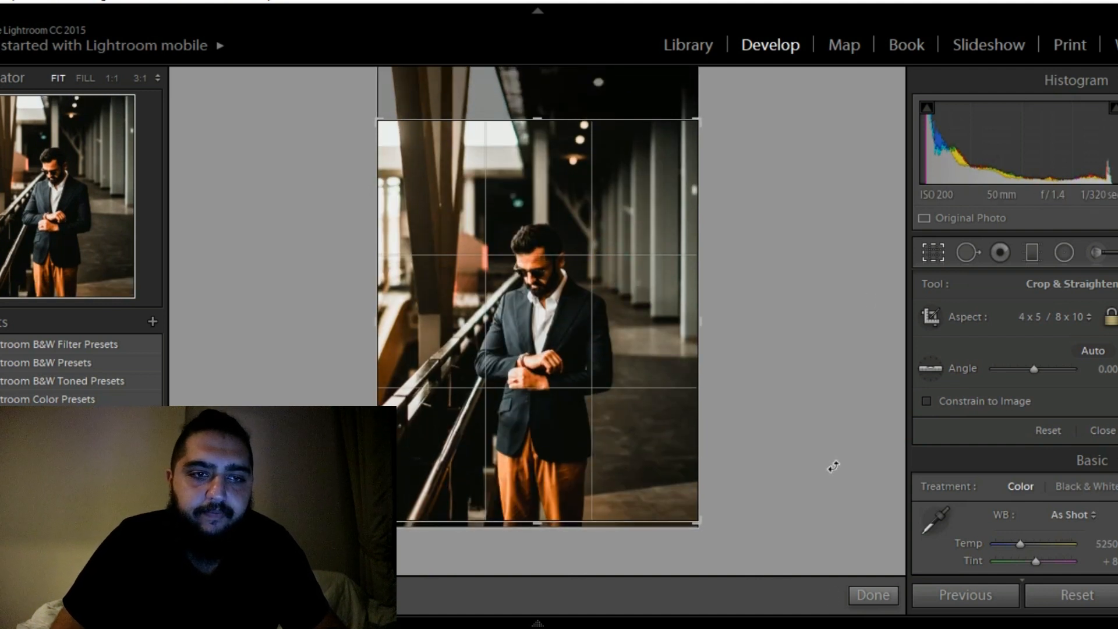
Tighten the crop frame slightly, shift it to the photo's lower left around the man, and apply the crop
drag(703, 515, 683, 505)
drag(599, 459, 619, 429)
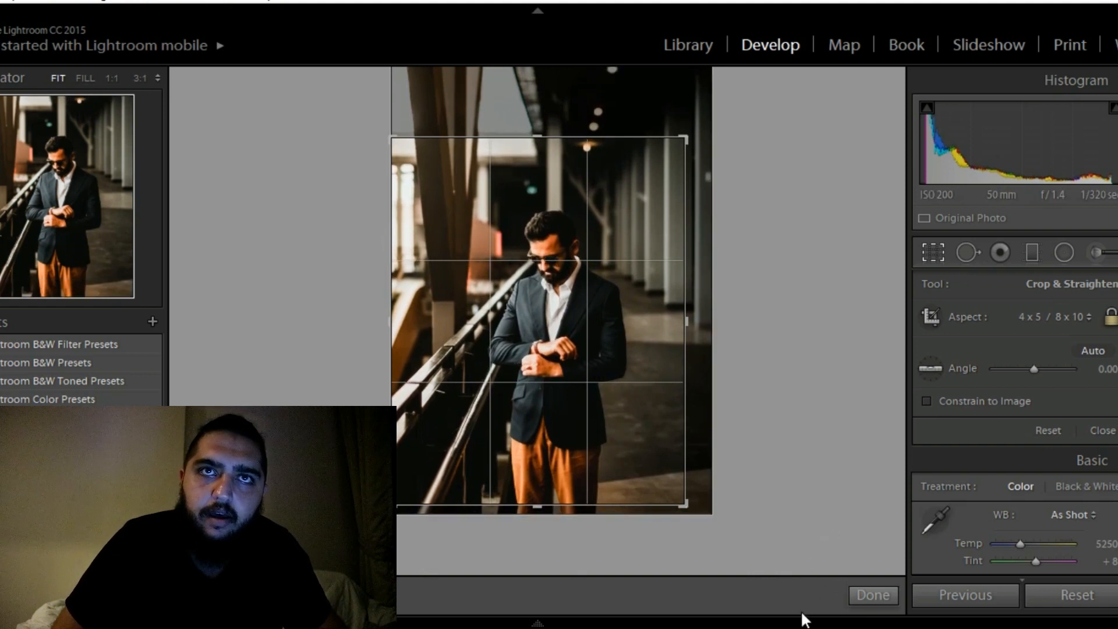
click(880, 588)
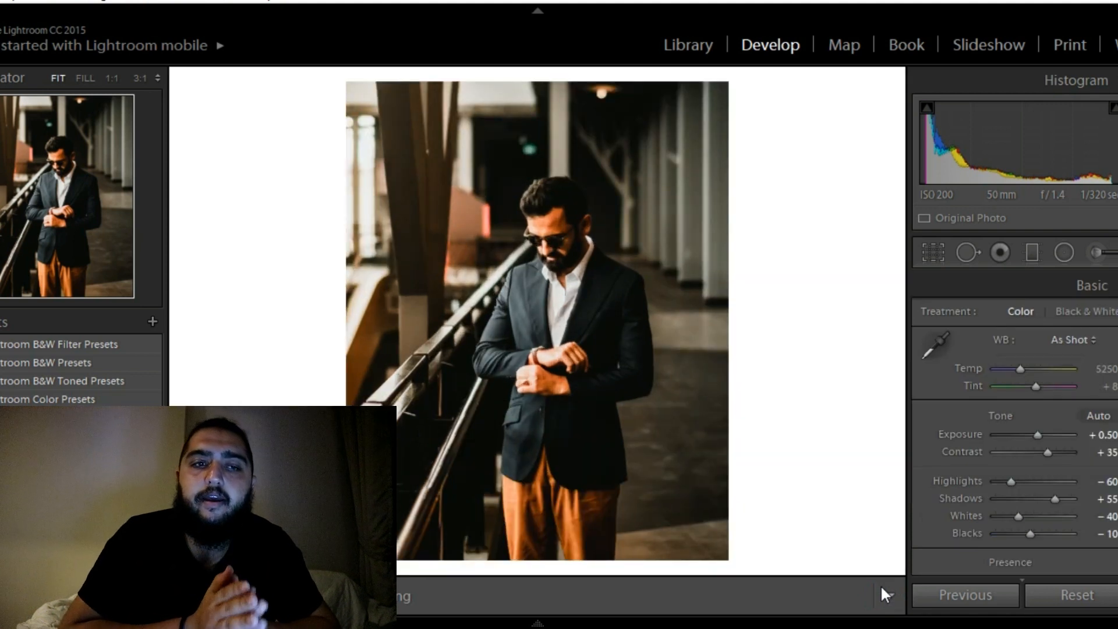